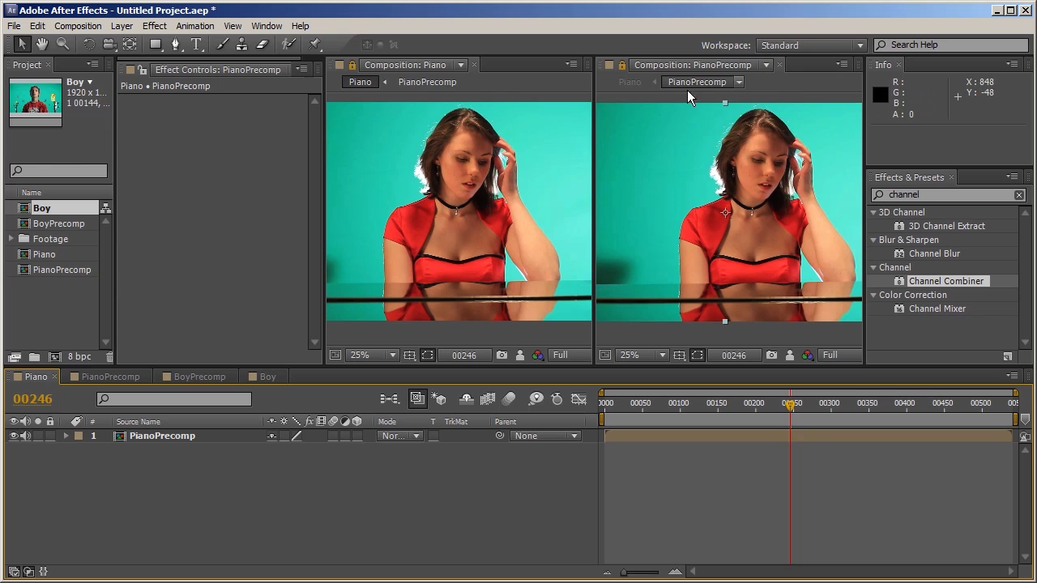
Inspect the layers in the Piano and PianoPrecomp timelines, leaving the PianoPrecomp timeline open.
{"action": "left_click", "coordinate": [166, 439]}
{"action": "left_click", "coordinate": [108, 377]}
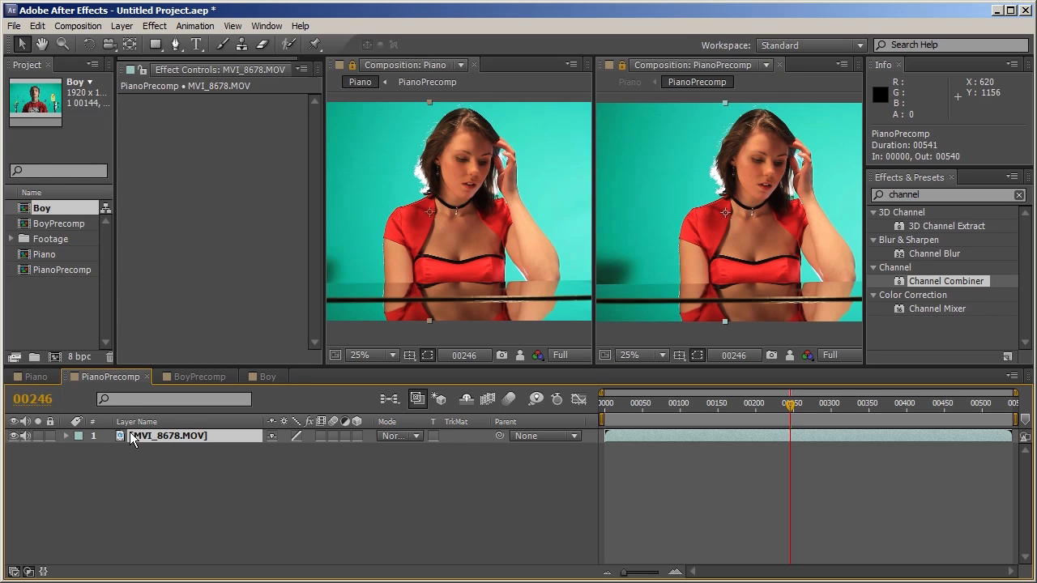
{"action": "left_click", "coordinate": [41, 377]}
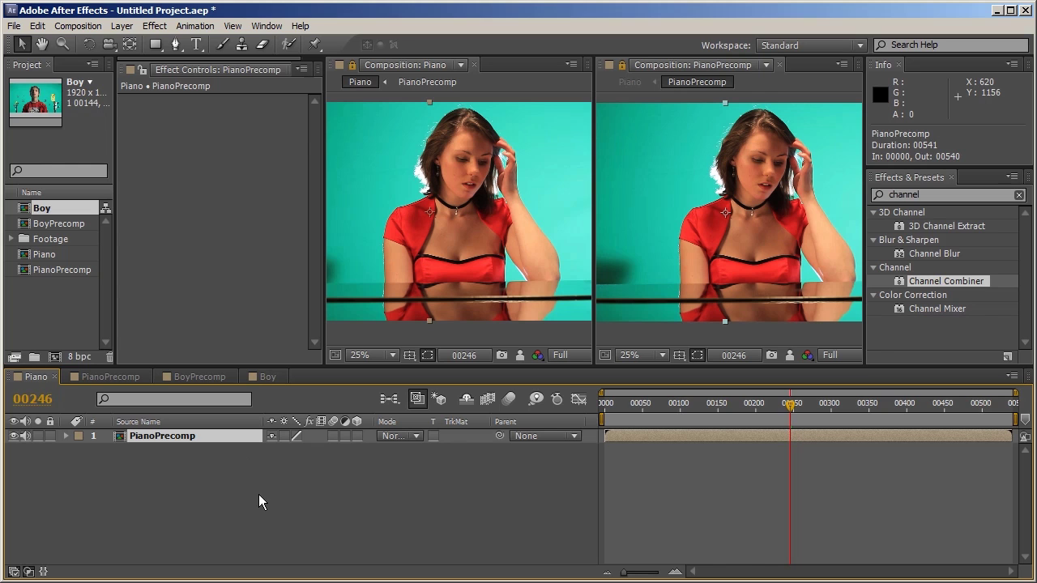
{"action": "left_click", "coordinate": [128, 379]}
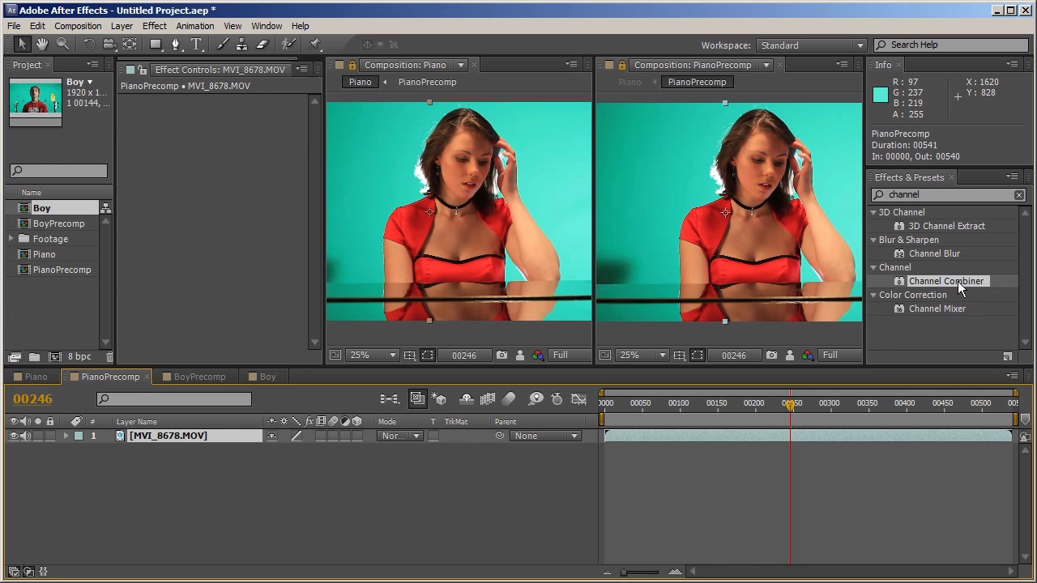
Apply Channel Combiner to the MVI_8678.MOV layer and review its From options, keeping RGB to HLS.
{"action": "left_click_drag", "start_coordinate": [958, 281], "coordinate": [758, 250]}
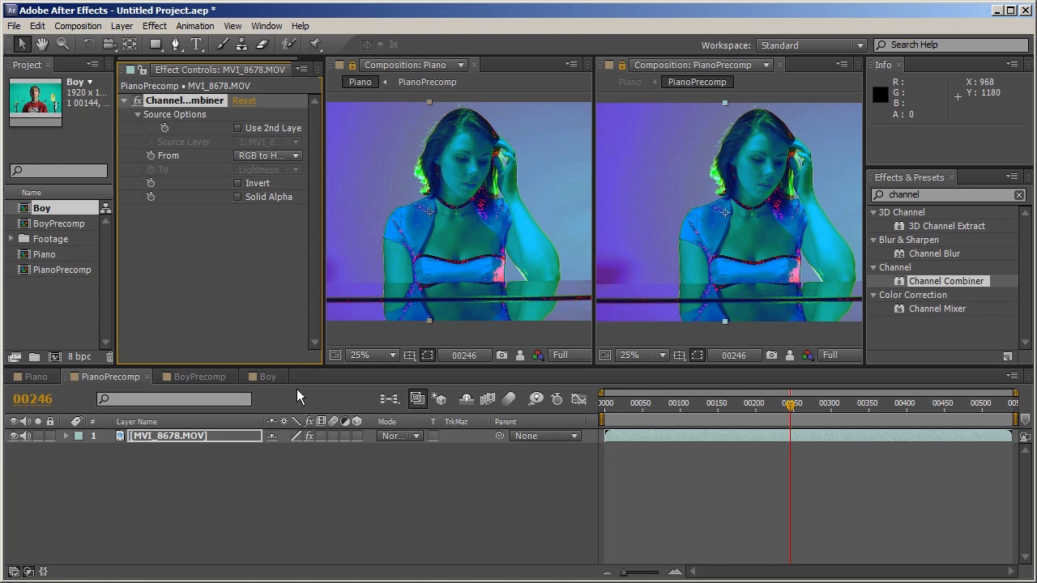
{"action": "left_click", "coordinate": [292, 157]}
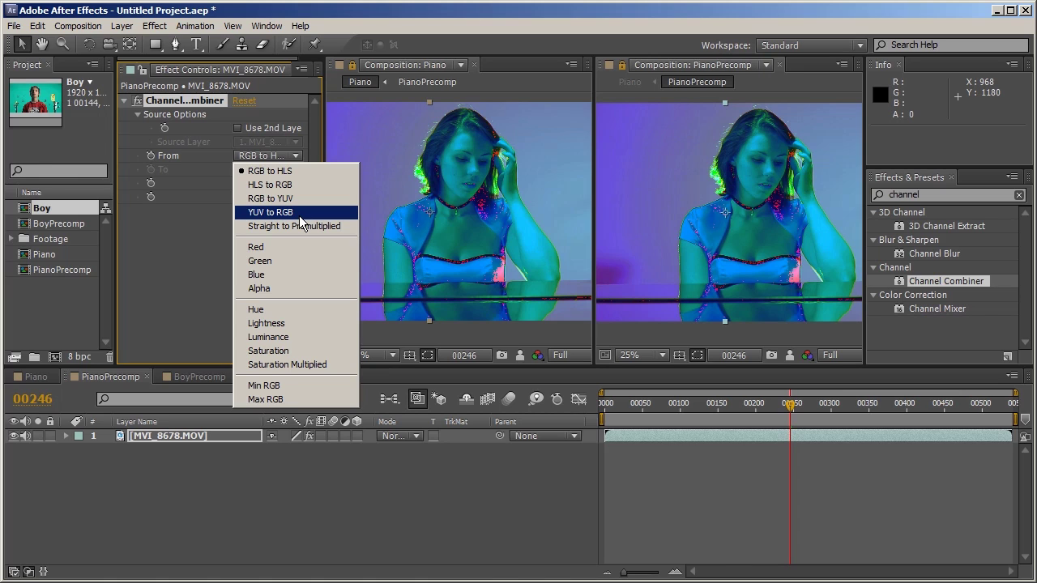
{"action": "left_click", "coordinate": [253, 156]}
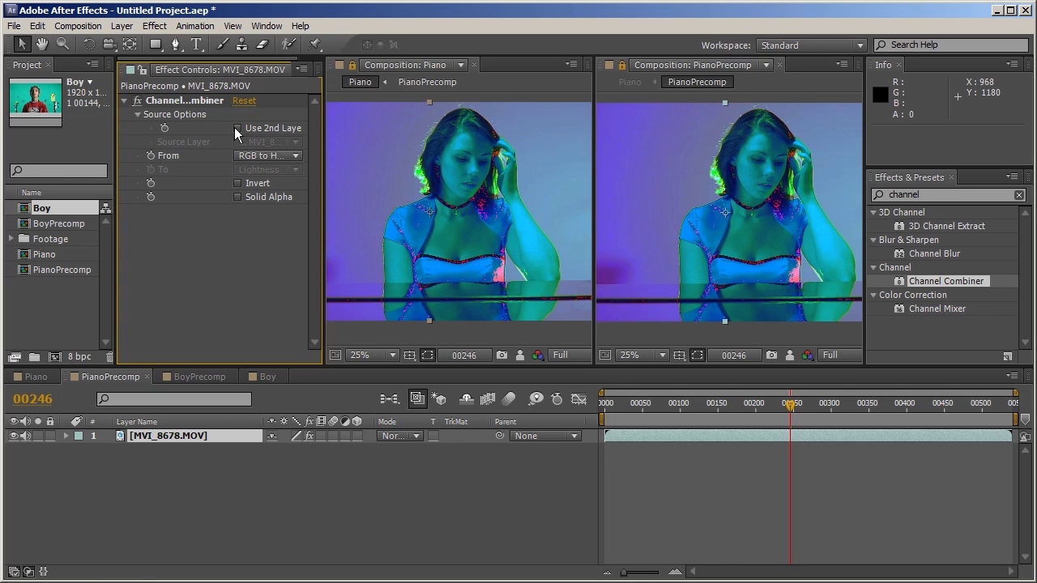
{"action": "left_click", "coordinate": [295, 157]}
{"action": "left_click", "coordinate": [294, 157]}
{"action": "left_click", "coordinate": [292, 157]}
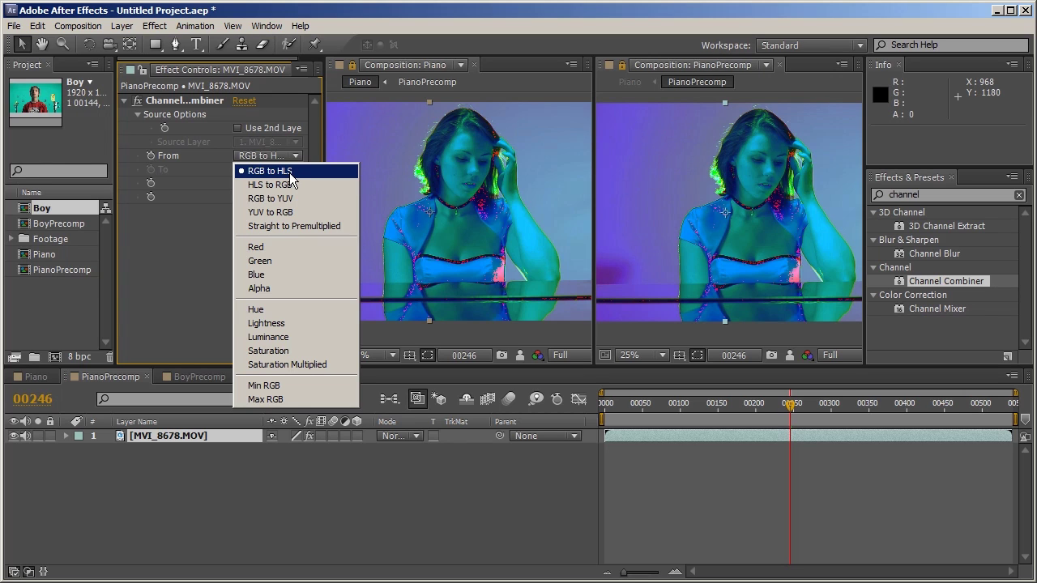
{"action": "left_click", "coordinate": [186, 192]}
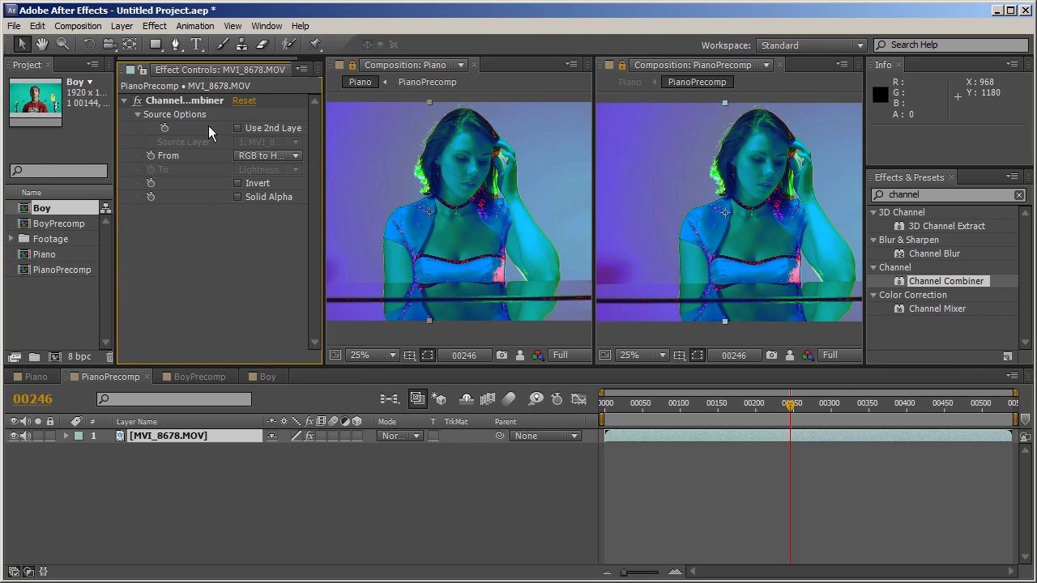
Add a second Channel Combiner after the first, set its From option to HLS to RGB, and compare the layer with and without effects.
{"action": "left_click", "coordinate": [203, 103]}
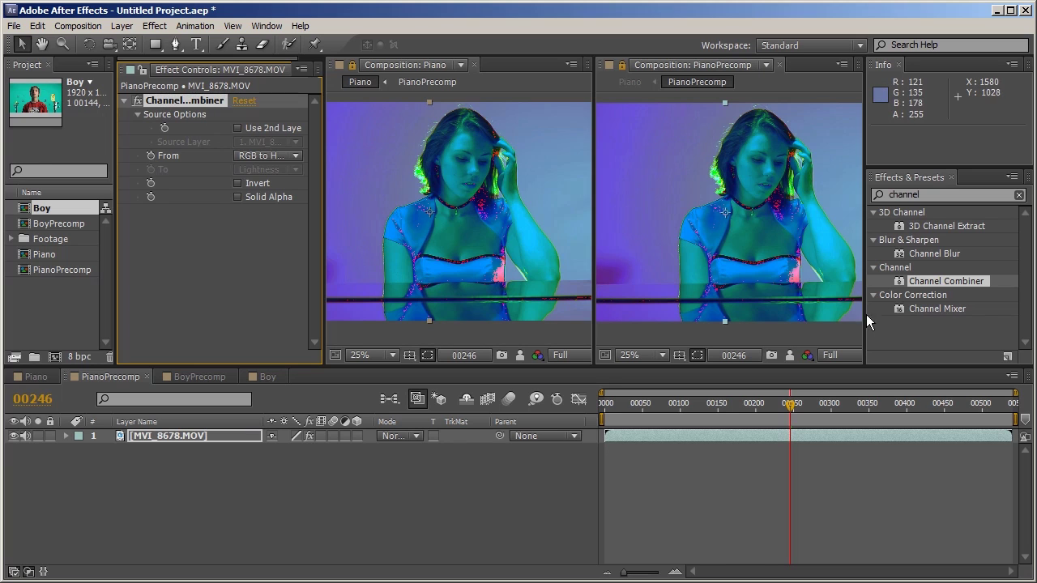
{"action": "double_click", "coordinate": [932, 280]}
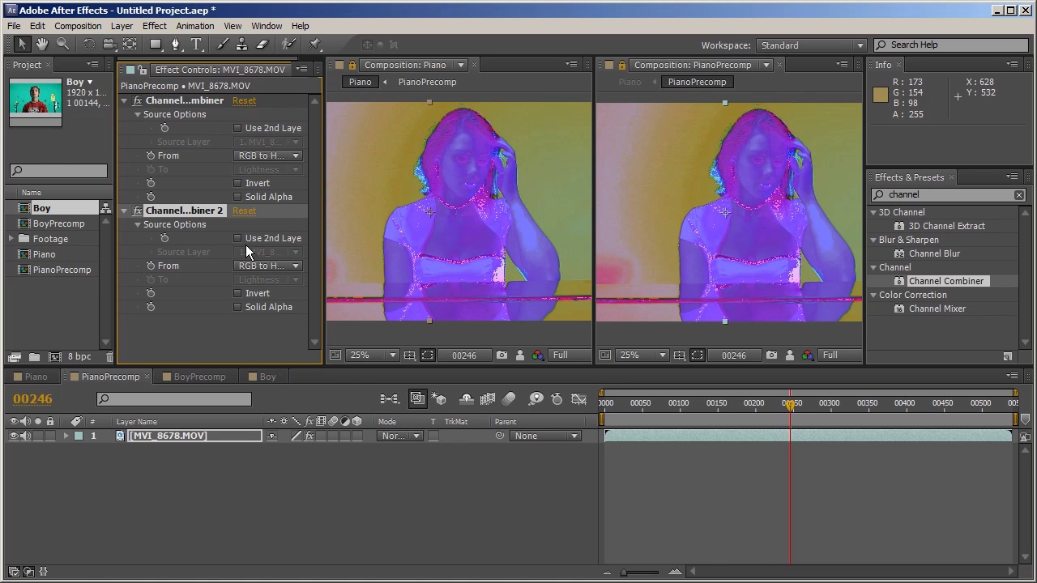
{"action": "left_click", "coordinate": [273, 268]}
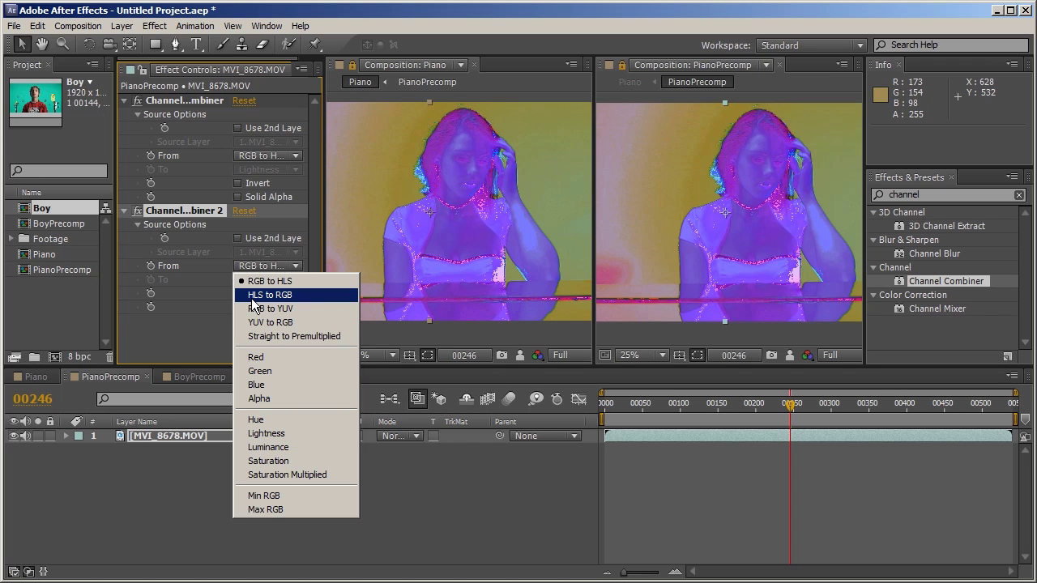
{"action": "left_click", "coordinate": [284, 296]}
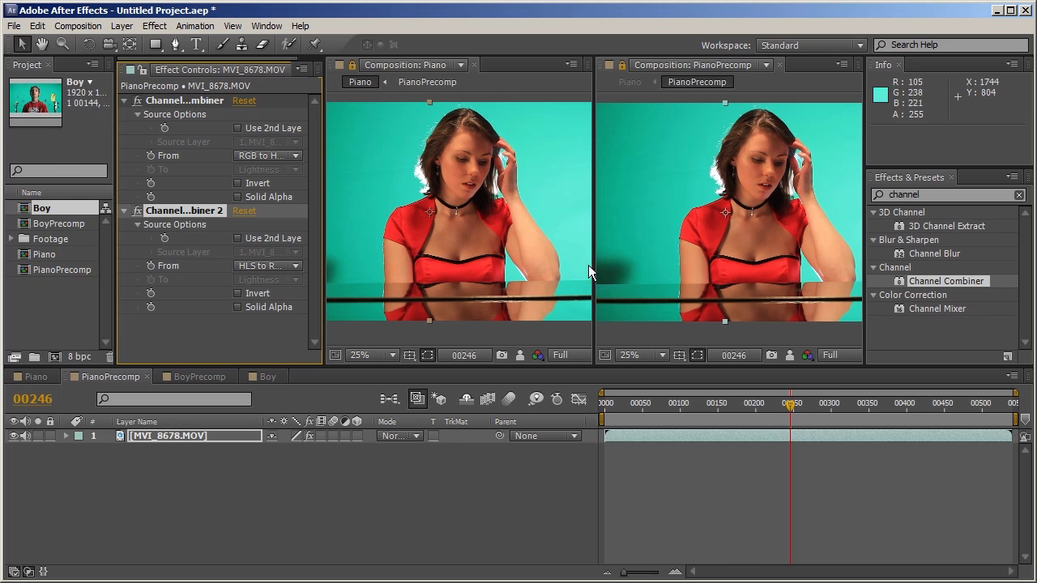
{"action": "left_click", "coordinate": [310, 436]}
{"action": "left_click", "coordinate": [310, 436]}
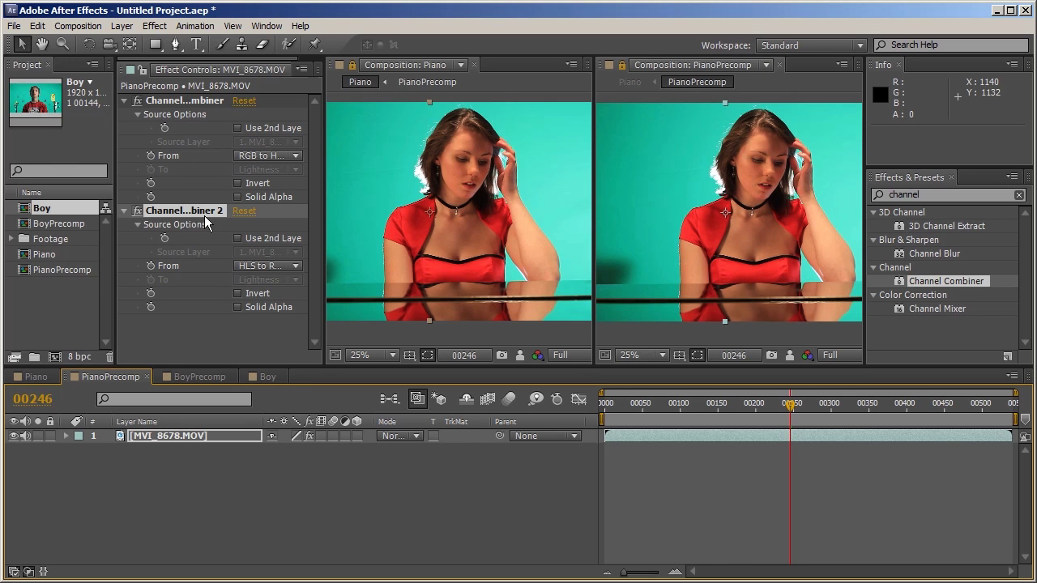
Insert a Channel Blur effect between the two Channel Combiner effects on the MVI_8678.MOV layer.
{"action": "left_click", "coordinate": [940, 254]}
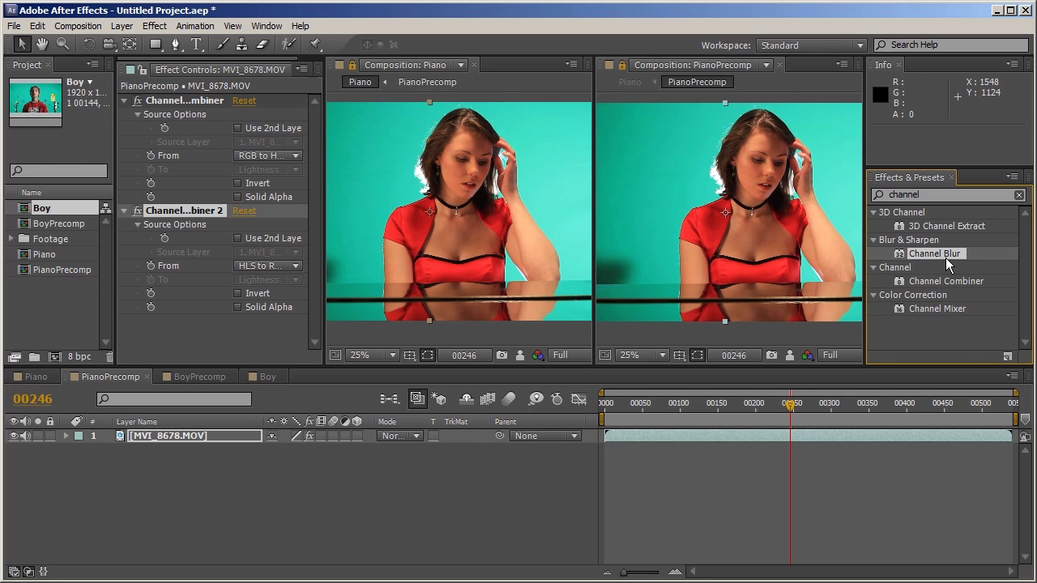
{"action": "left_click_drag", "start_coordinate": [943, 257], "coordinate": [239, 205]}
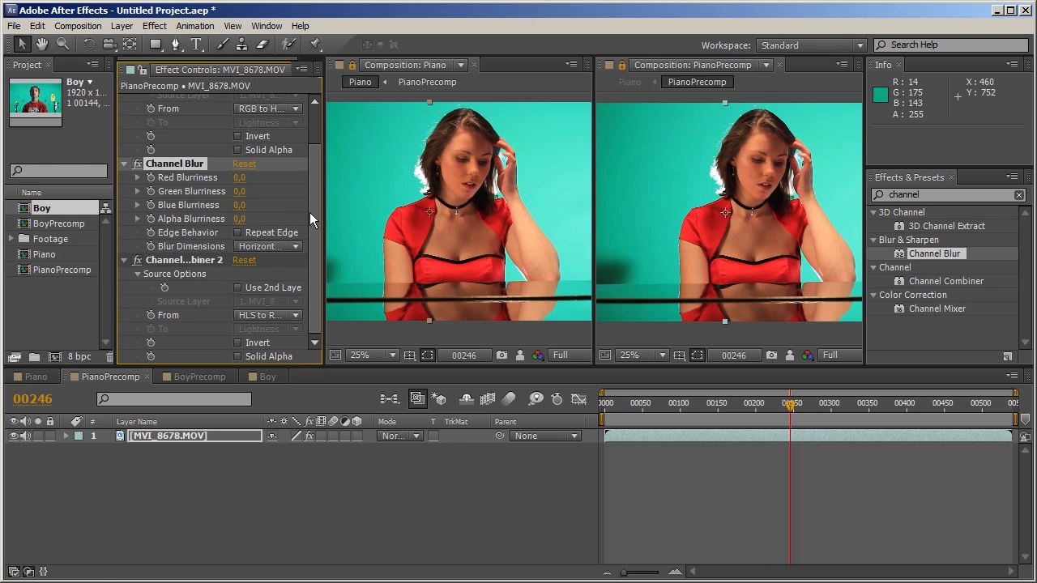
{"action": "scroll", "coordinate": [311, 212], "scroll_direction": "up", "scroll_amount": 2}
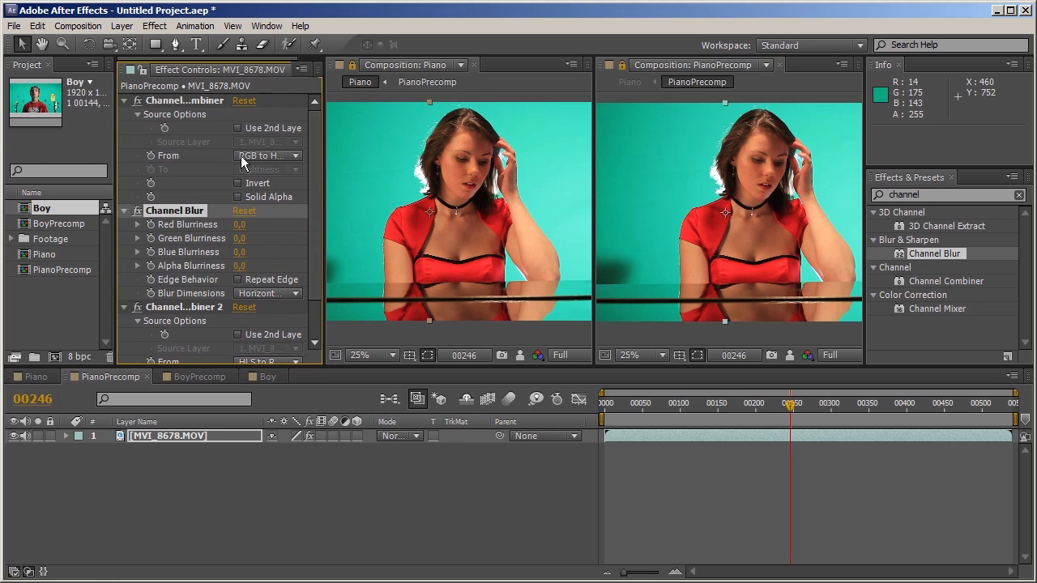
Enable Repeat Edge for the Channel Blur and raise its Blue Blurriness to 203.
{"action": "left_click", "coordinate": [267, 156]}
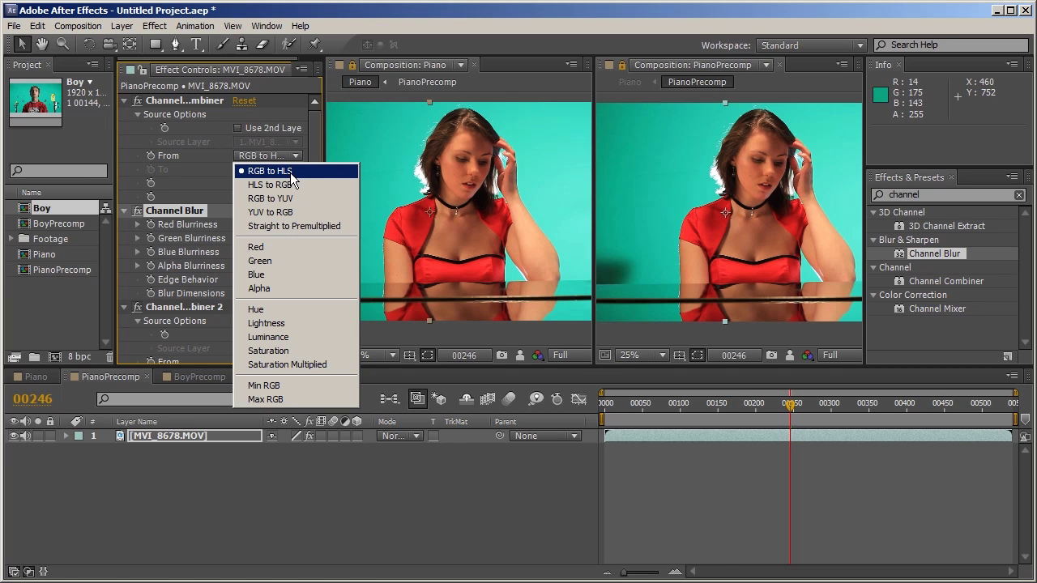
{"action": "left_click", "coordinate": [197, 254]}
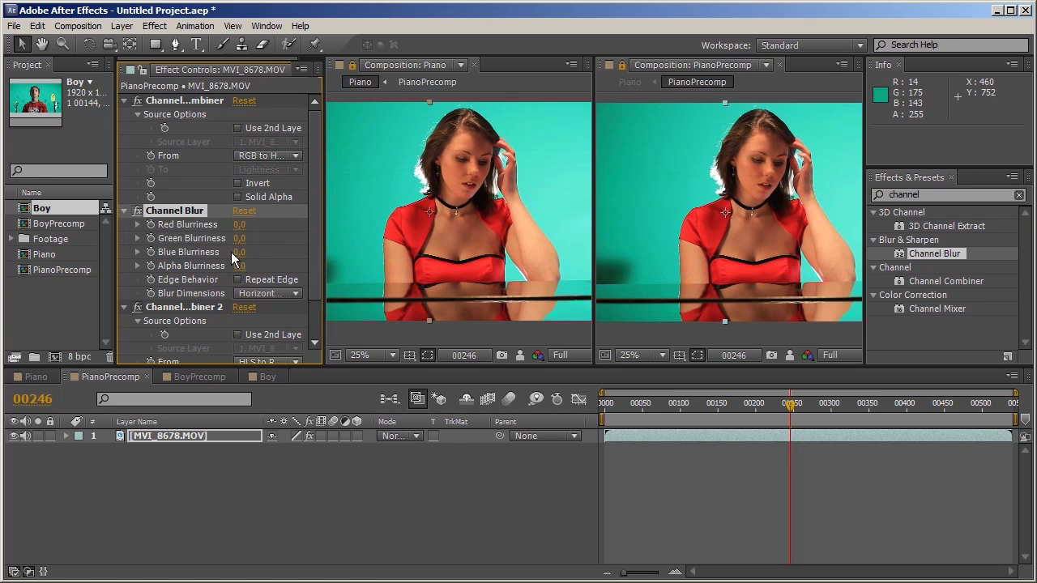
{"action": "left_click", "coordinate": [238, 280]}
{"action": "left_click_drag", "start_coordinate": [240, 252], "coordinate": [411, 258]}
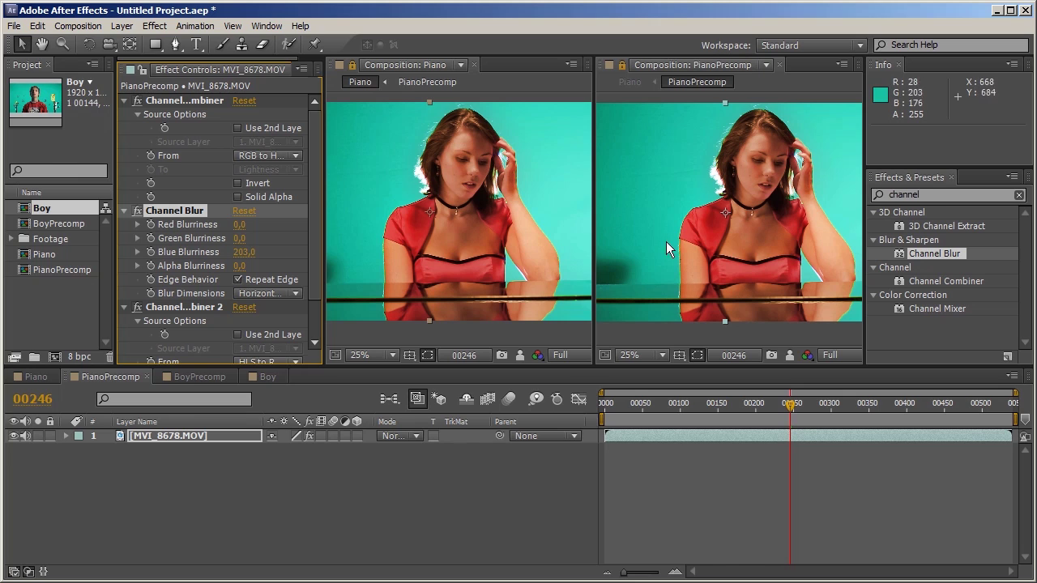
Set the Channel Blur's Blue Blurriness to 0.
{"action": "left_click", "coordinate": [250, 252]}
{"action": "type", "text": "0"}
{"action": "key", "text": "Return"}
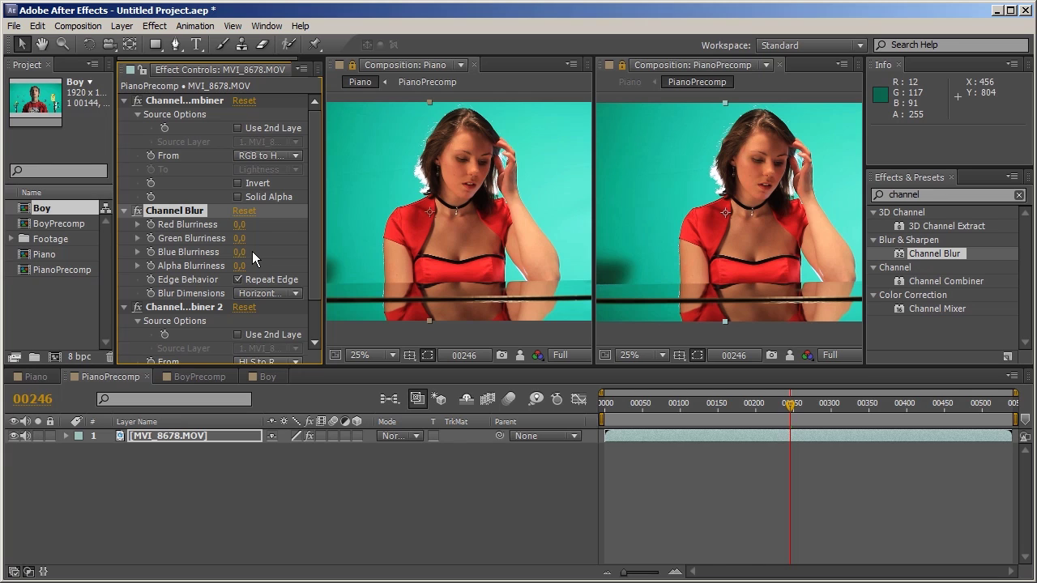
Try a Green Blurriness of 237 in the Channel Blur, and undo the change.
{"action": "left_click", "coordinate": [276, 155]}
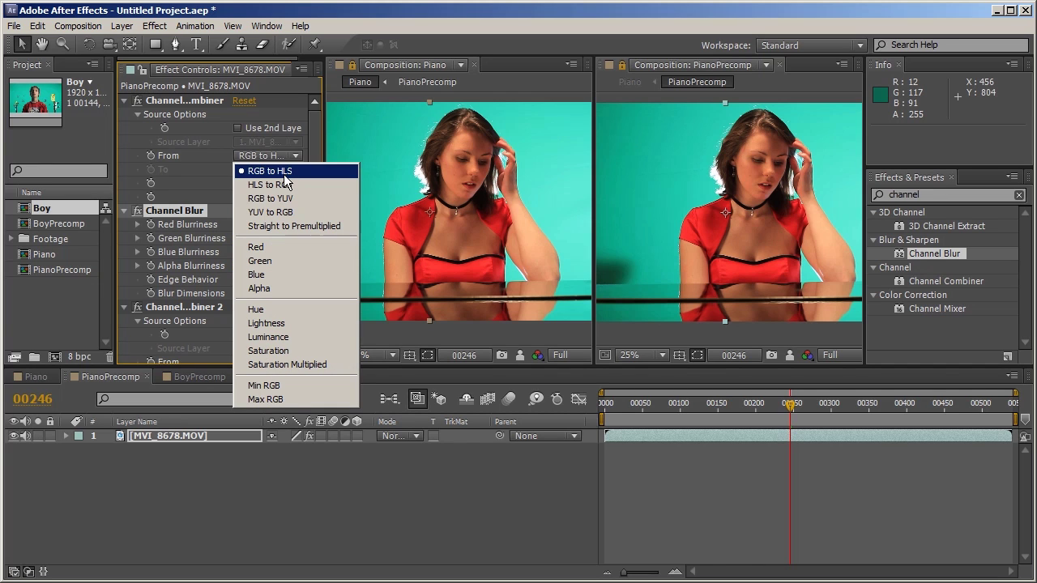
{"action": "left_click", "coordinate": [311, 145]}
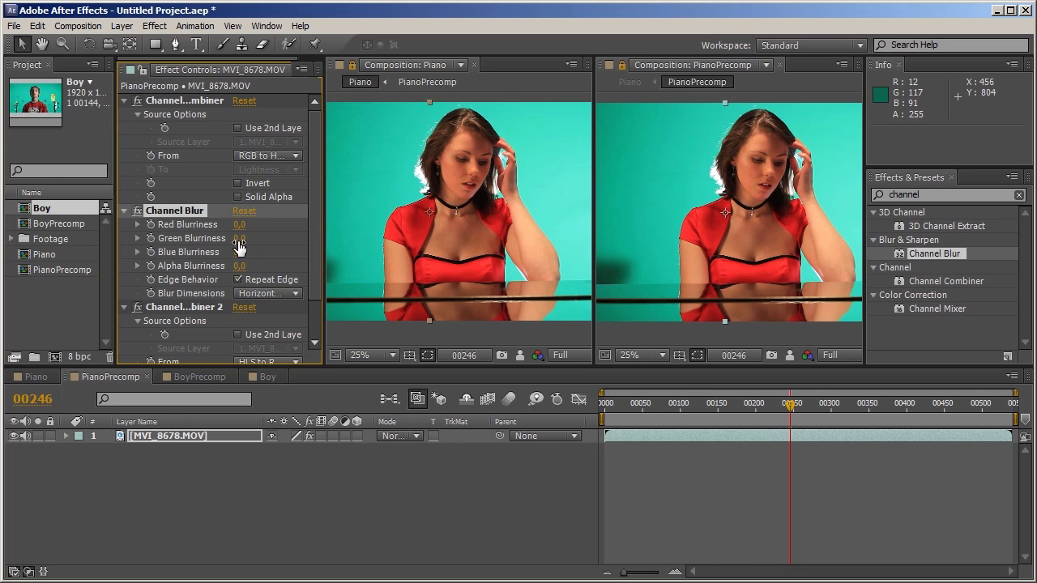
{"action": "left_click_drag", "start_coordinate": [240, 243], "coordinate": [428, 241]}
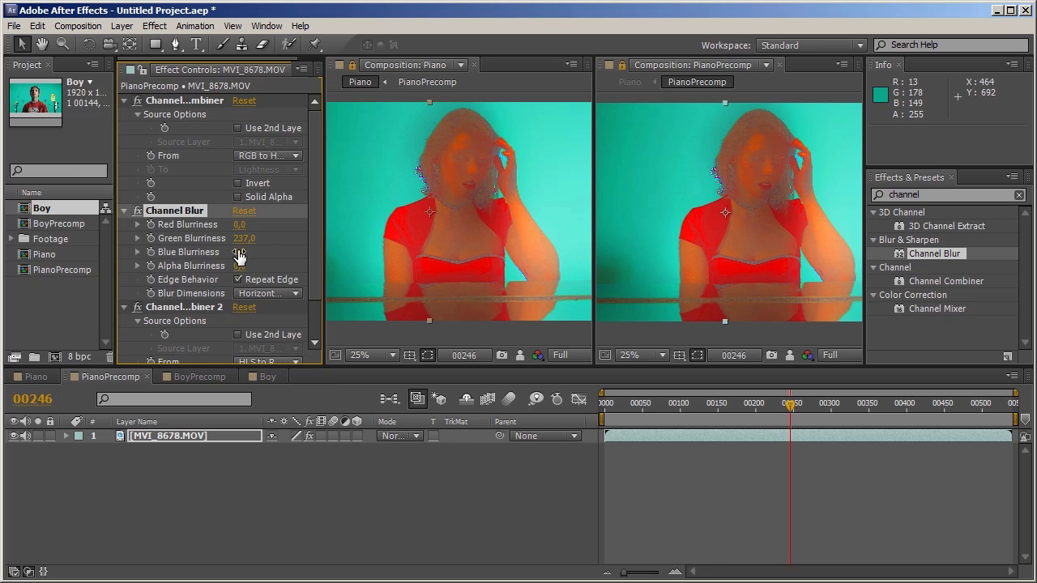
{"action": "key", "text": "ctrl+z"}
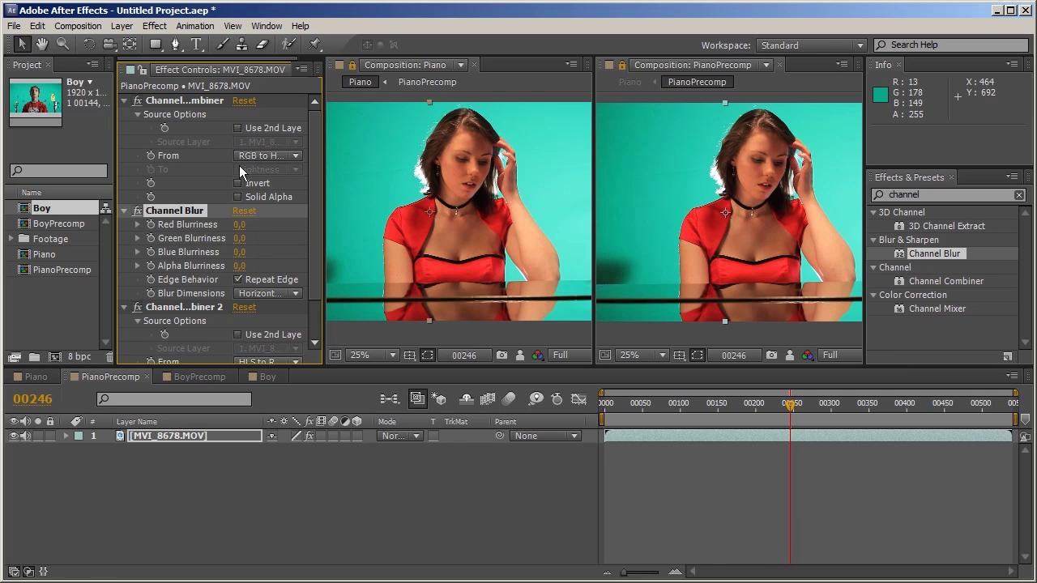
Set the first Channel Combiner to convert from Red to Hue.
{"action": "left_click", "coordinate": [294, 156]}
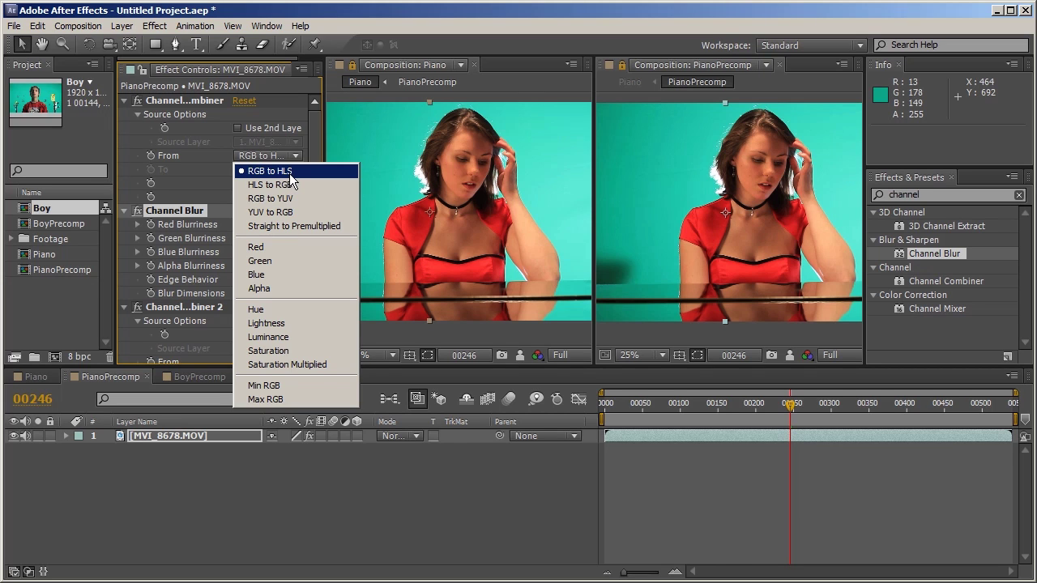
{"action": "left_click", "coordinate": [267, 251]}
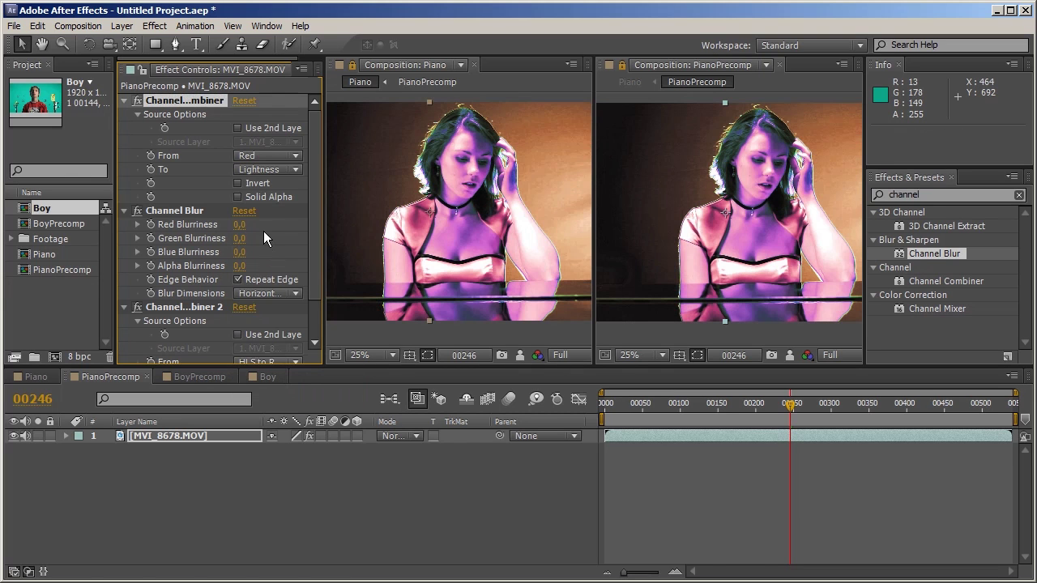
{"action": "left_click", "coordinate": [247, 172]}
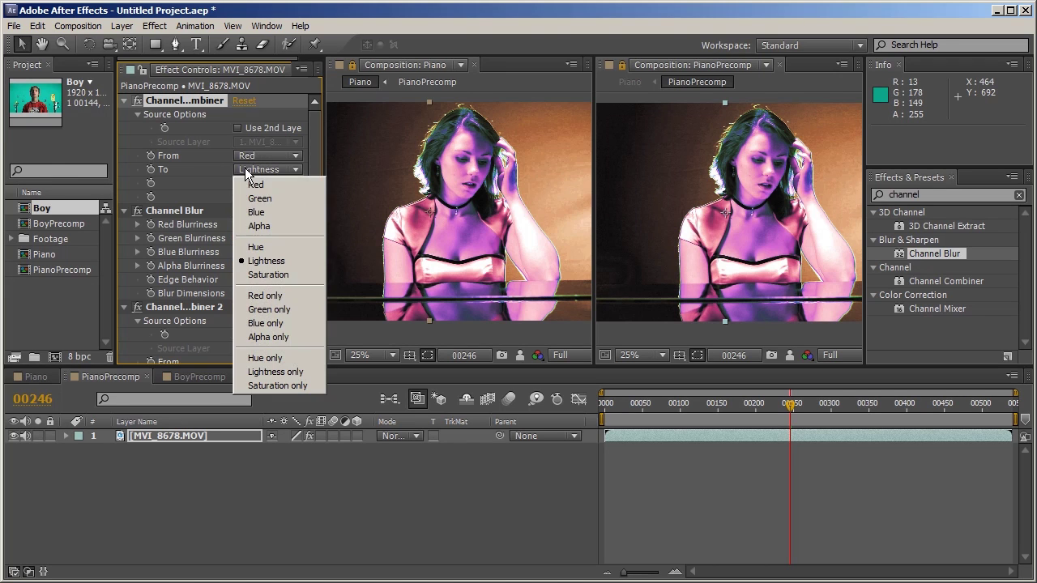
{"action": "left_click", "coordinate": [271, 247]}
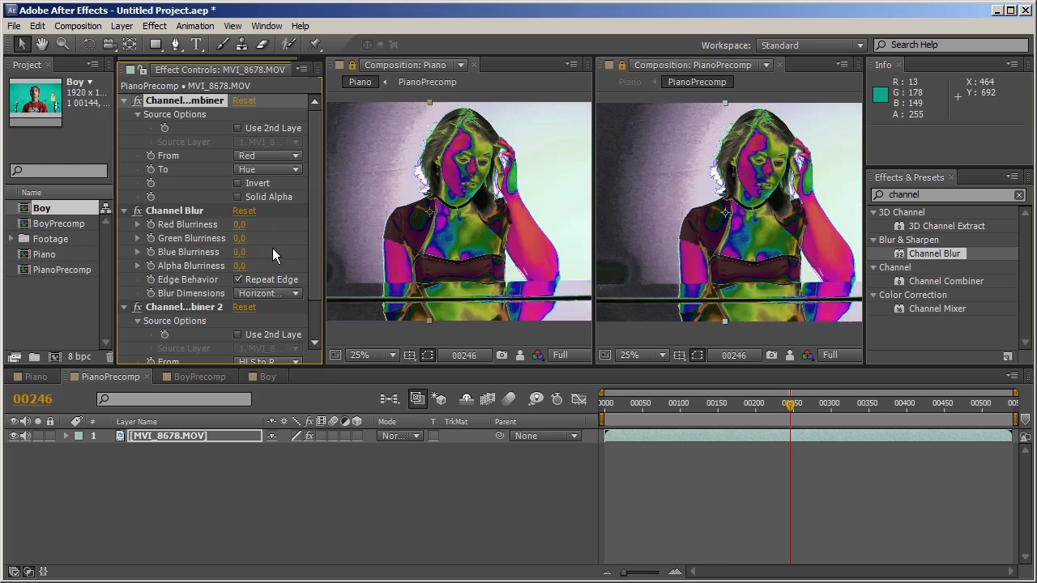
Change the first Channel Combiner's To option to Saturation and review the other target channels.
{"action": "left_click", "coordinate": [271, 170]}
{"action": "left_click", "coordinate": [282, 272]}
{"action": "left_click", "coordinate": [270, 172]}
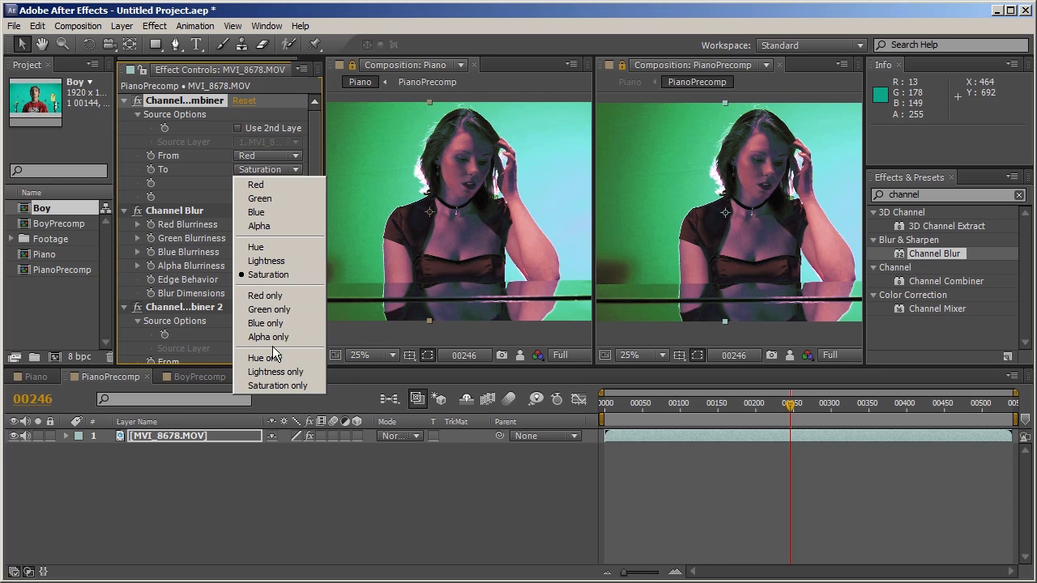
{"action": "left_click", "coordinate": [275, 247]}
Delete both Channel Combiner effects and the Channel Blur from the MVI_8678.MOV layer.
{"action": "left_click", "coordinate": [268, 155]}
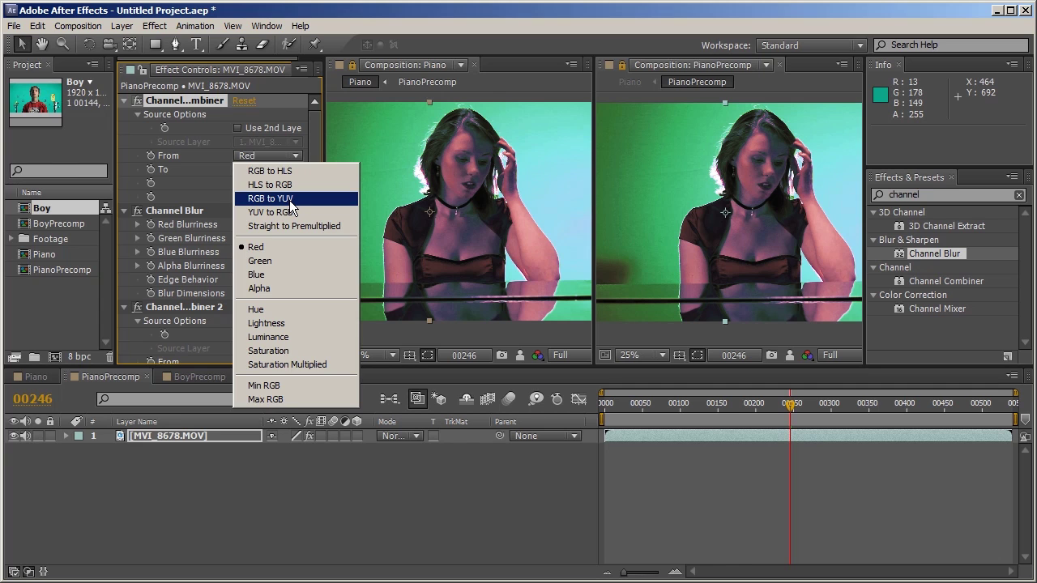
{"action": "left_click", "coordinate": [206, 190]}
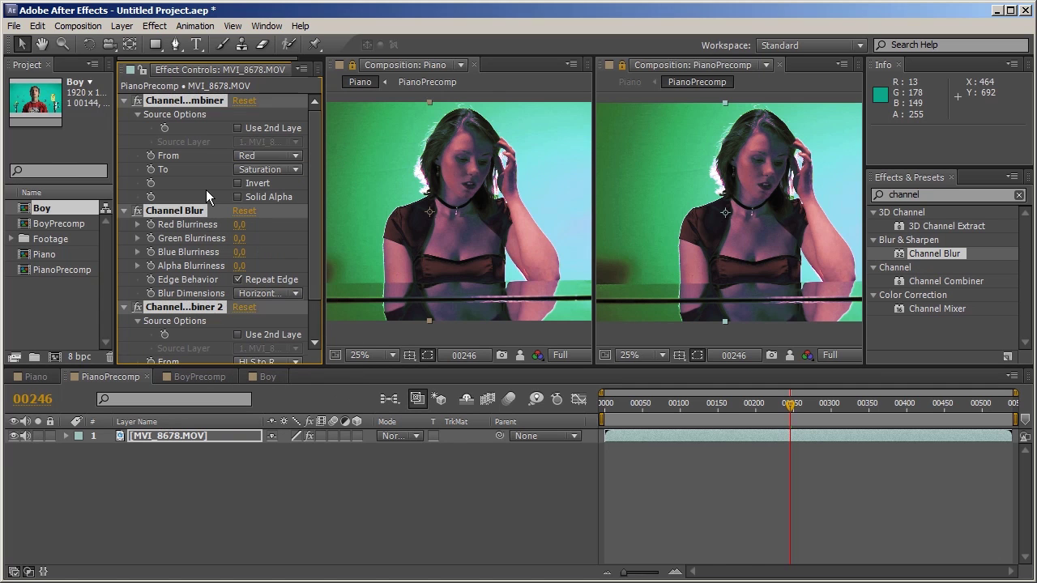
{"action": "key", "text": "Delete"}
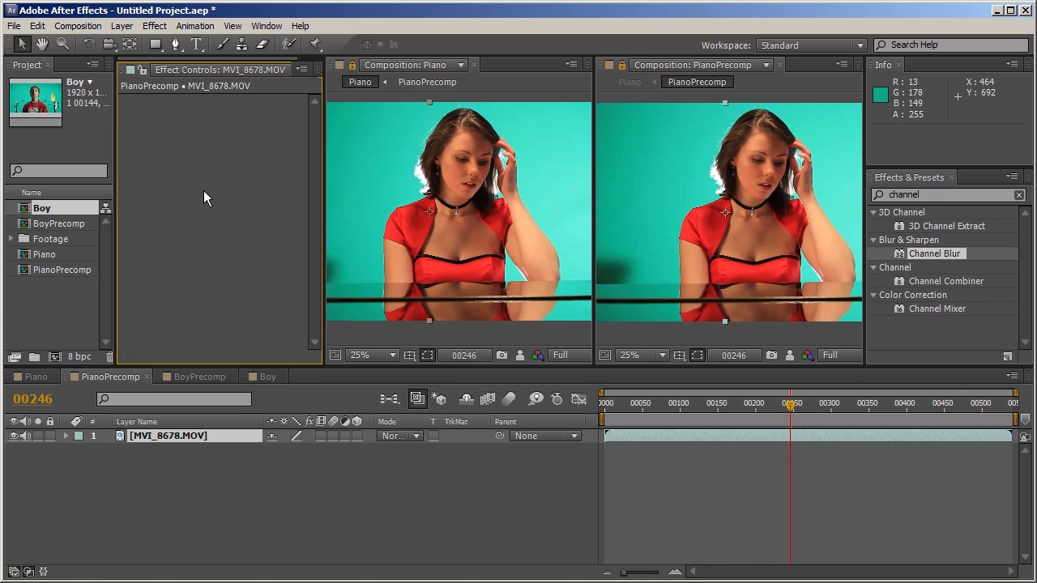
Examine the edge between the red shoulder, hair and green backdrop at 200% in the Piano and PianoPrecomp viewers.
{"action": "left_click", "coordinate": [934, 282]}
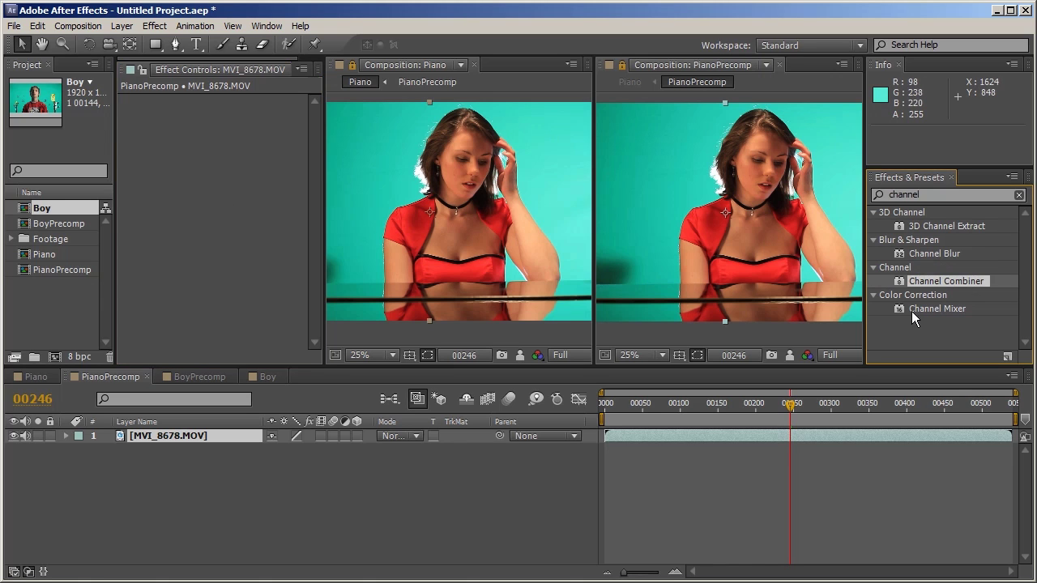
{"action": "scroll", "coordinate": [407, 213], "scroll_direction": "up", "scroll_amount": 4}
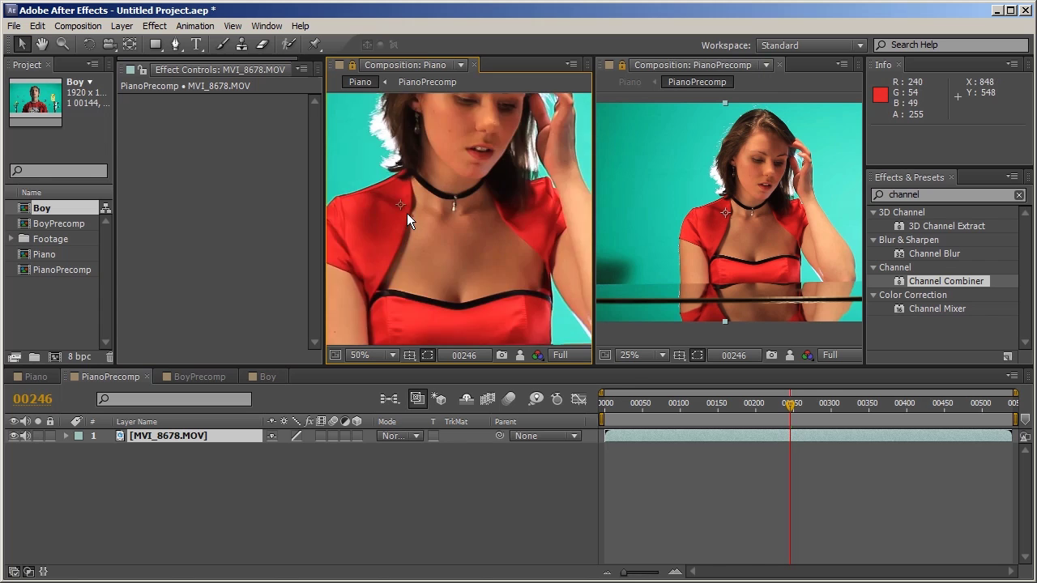
{"action": "left_click_drag", "start_coordinate": [373, 178], "coordinate": [510, 243]}
{"action": "scroll", "coordinate": [484, 250], "scroll_direction": "up", "scroll_amount": 1}
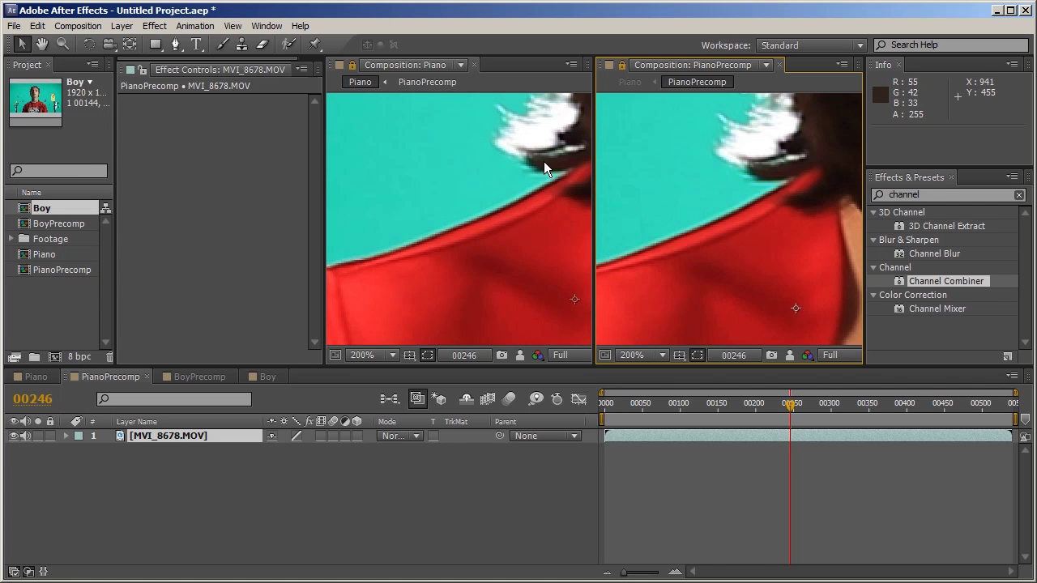
Find the Keylight (1.2) effect and apply it to the PianoPrecomp layer in the Piano composition.
{"action": "scroll", "coordinate": [468, 232], "scroll_direction": "down", "scroll_amount": 4}
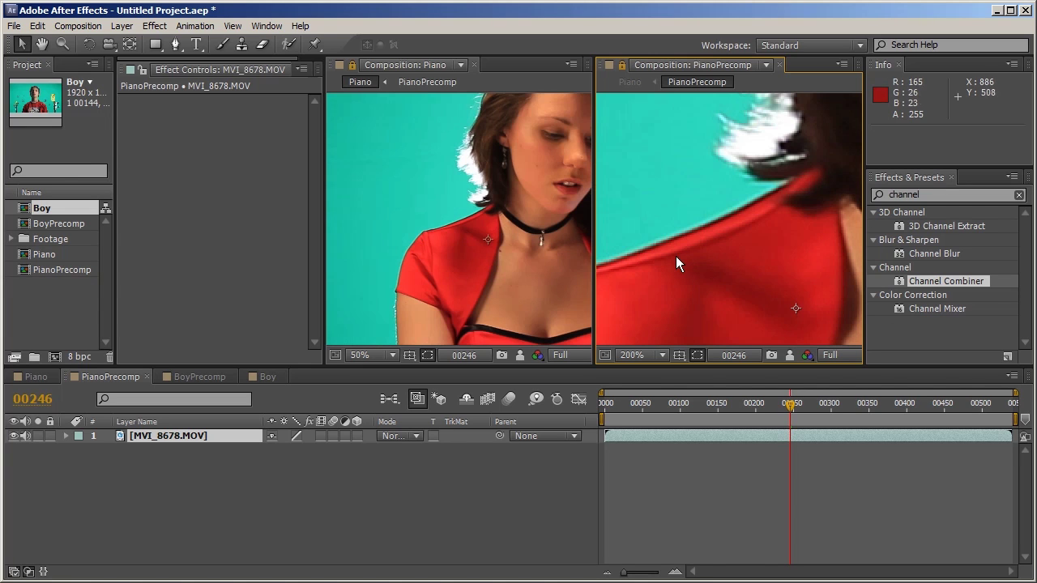
{"action": "scroll", "coordinate": [676, 256], "scroll_direction": "down", "scroll_amount": 4}
{"action": "left_click", "coordinate": [928, 195]}
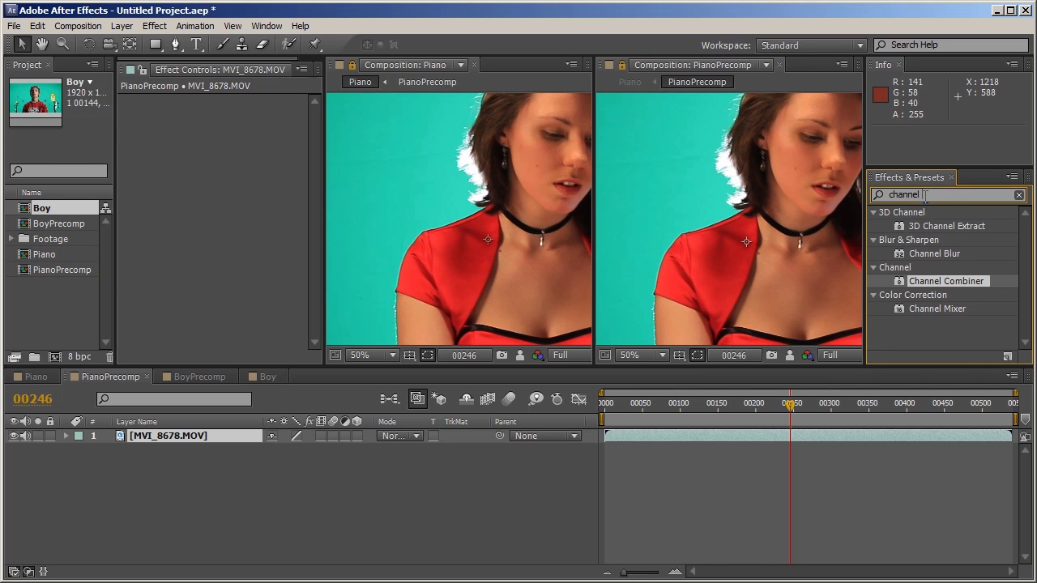
{"action": "double_click", "coordinate": [925, 195]}
{"action": "type", "text": "key"}
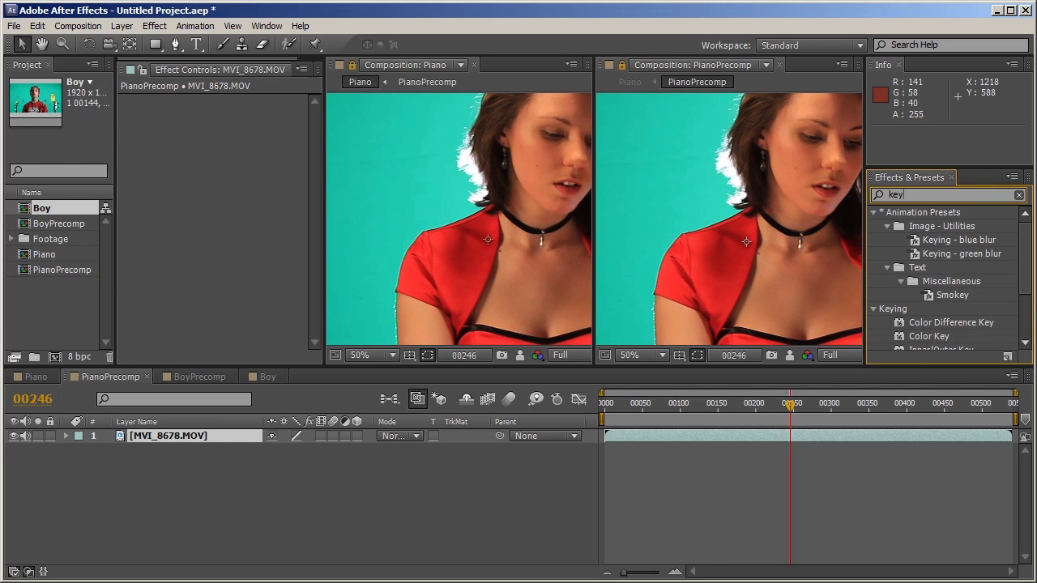
{"action": "type", "text": "l"}
{"action": "left_click_drag", "start_coordinate": [946, 232], "coordinate": [410, 265]}
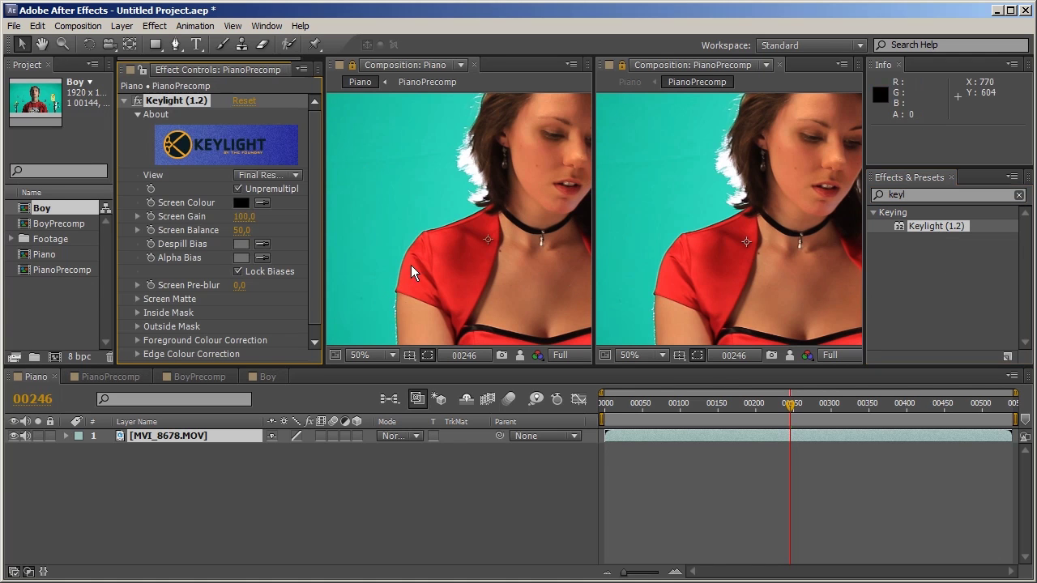
Key out the green backdrop by sampling it as Keylight's Screen Colour, and inspect the shoulder edge at 200%.
{"action": "scroll", "coordinate": [500, 268], "scroll_direction": "down", "scroll_amount": 3}
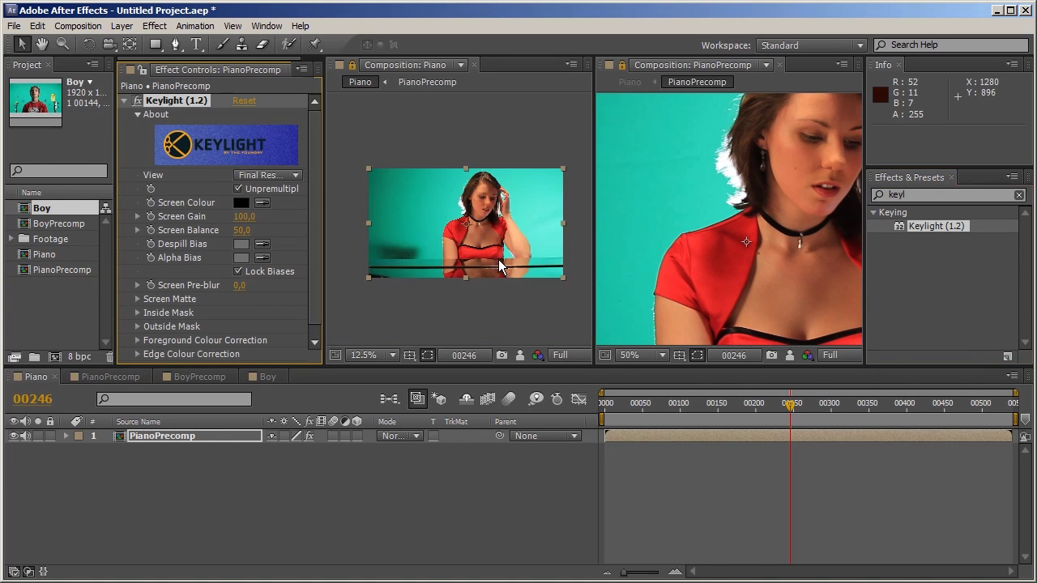
{"action": "left_click", "coordinate": [262, 203]}
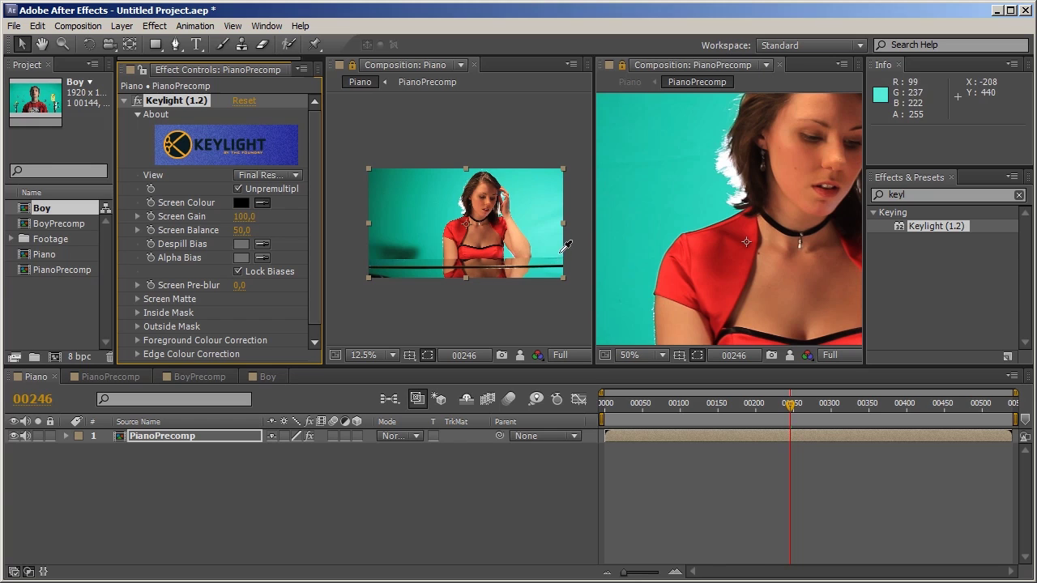
{"action": "left_click", "coordinate": [562, 251]}
{"action": "scroll", "coordinate": [465, 233], "scroll_direction": "up", "scroll_amount": 3}
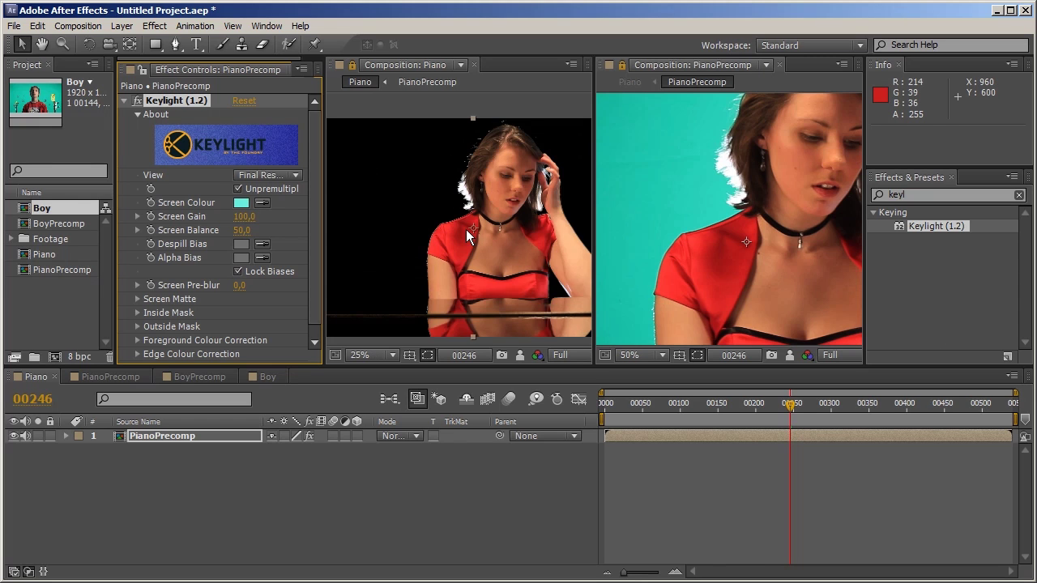
{"action": "scroll", "coordinate": [466, 233], "scroll_direction": "up", "scroll_amount": 3}
{"action": "scroll", "coordinate": [466, 229], "scroll_direction": "up", "scroll_amount": 1}
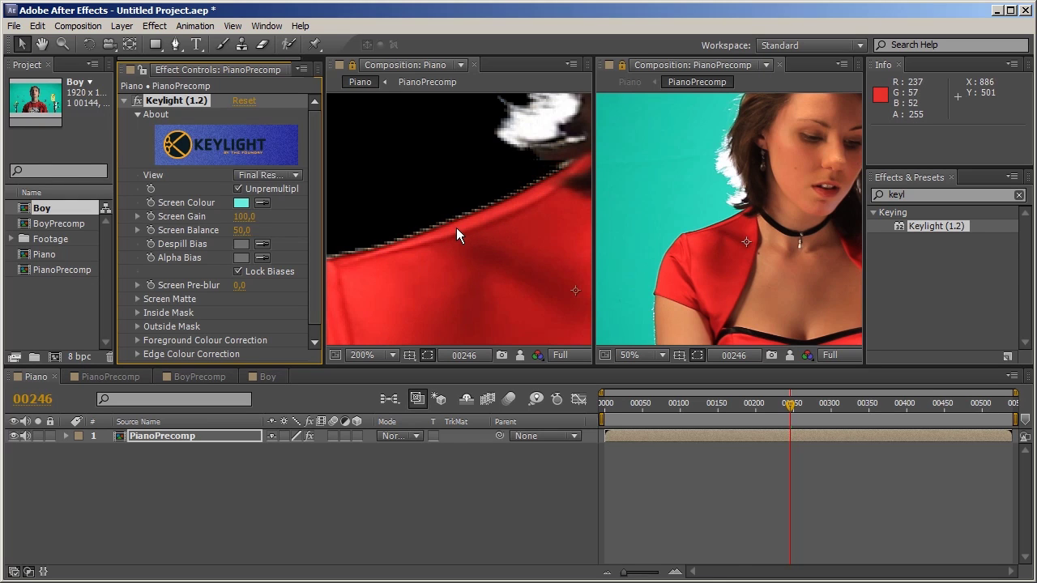
Try to tighten the keyed edge by setting Keylight's Screen Shrink/Grow to -1 in the Screen Matte settings.
{"action": "left_click_drag", "start_coordinate": [320, 228], "coordinate": [317, 293]}
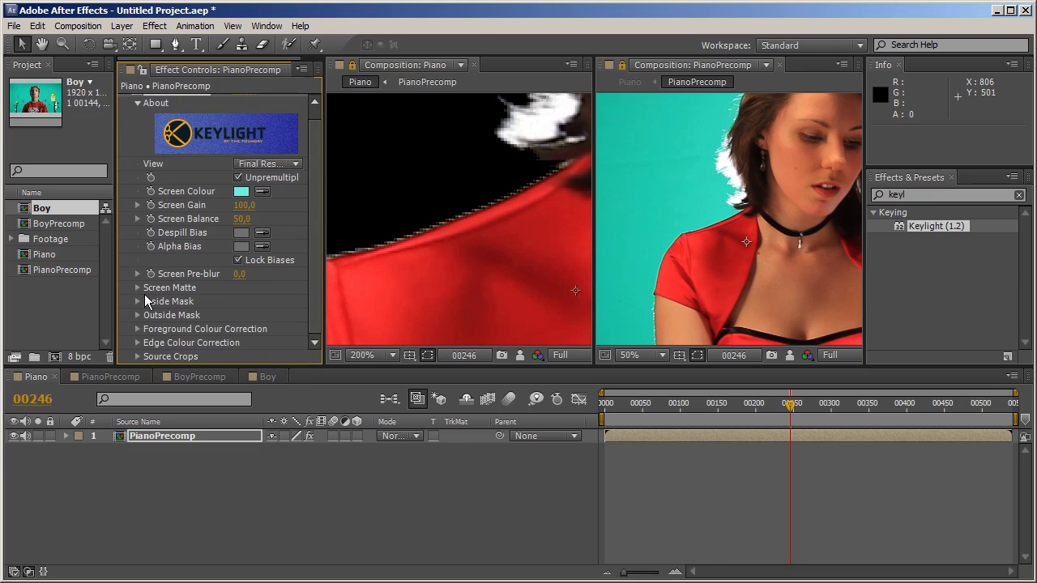
{"action": "left_click", "coordinate": [136, 288]}
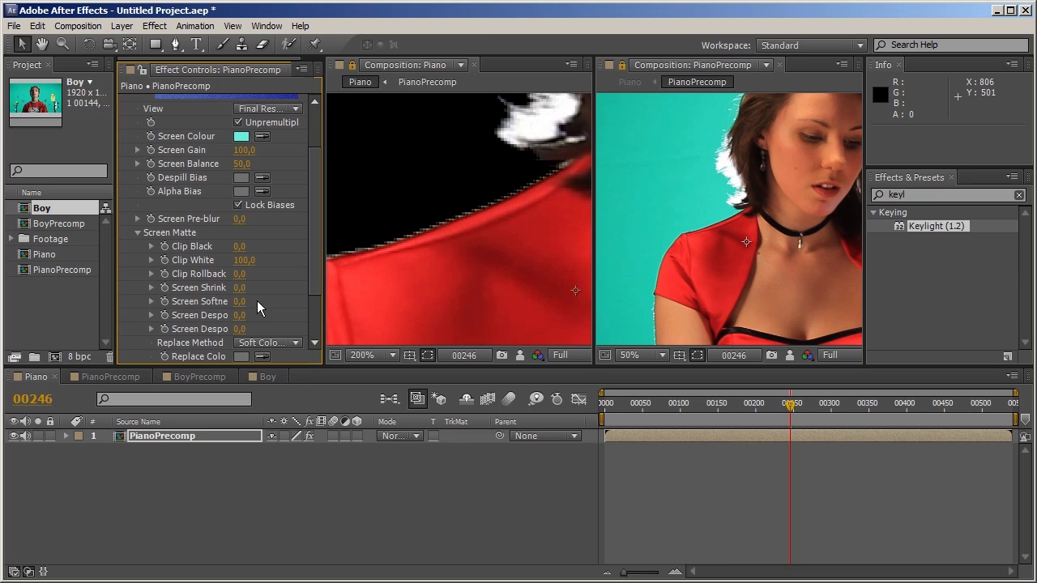
{"action": "left_click", "coordinate": [239, 288]}
{"action": "type", "text": "-1"}
{"action": "key", "text": "Return"}
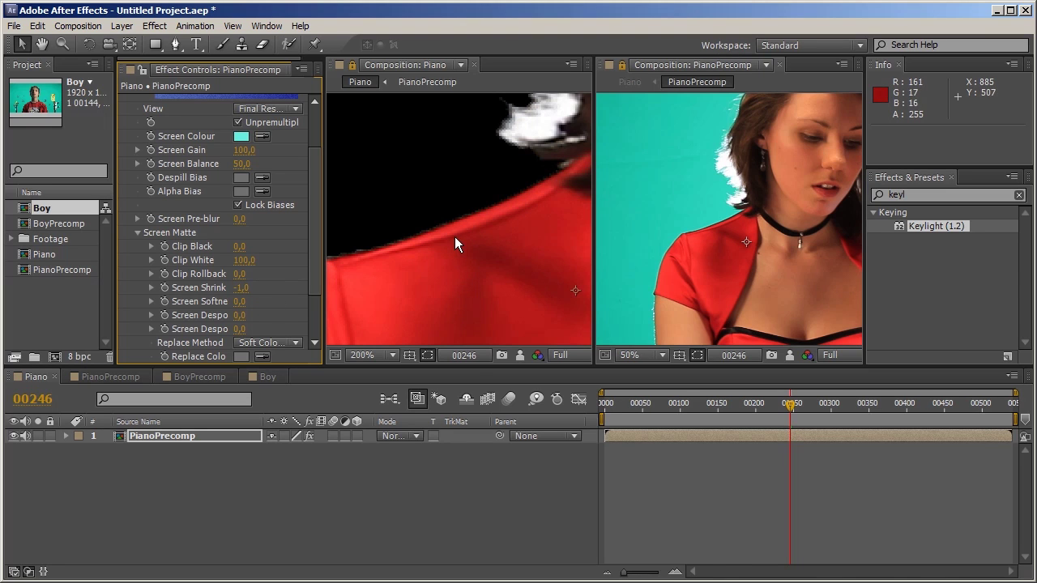
Try to smooth the keyed edge by setting Keylight's Screen Pre-blur to 1.
{"action": "left_click", "coordinate": [240, 219]}
{"action": "type", "text": "1"}
{"action": "key", "text": "Return"}
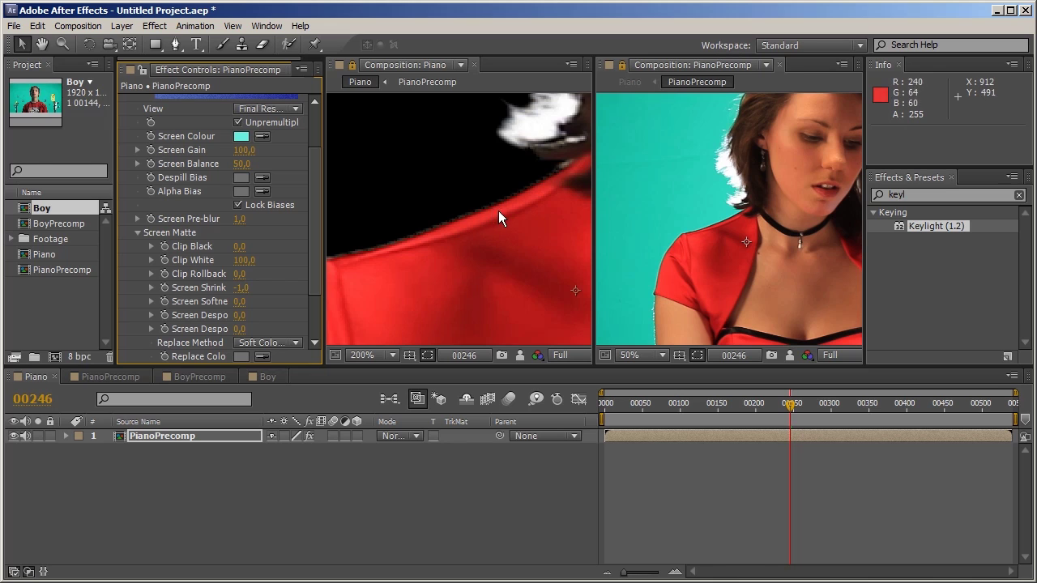
{"action": "left_click_drag", "start_coordinate": [238, 225], "coordinate": [247, 226]}
Try the Simple Choker effect on the PianoPrecomp layer with Choke Matte set to 0.80.
{"action": "double_click", "coordinate": [919, 194]}
{"action": "type", "text": "choke"}
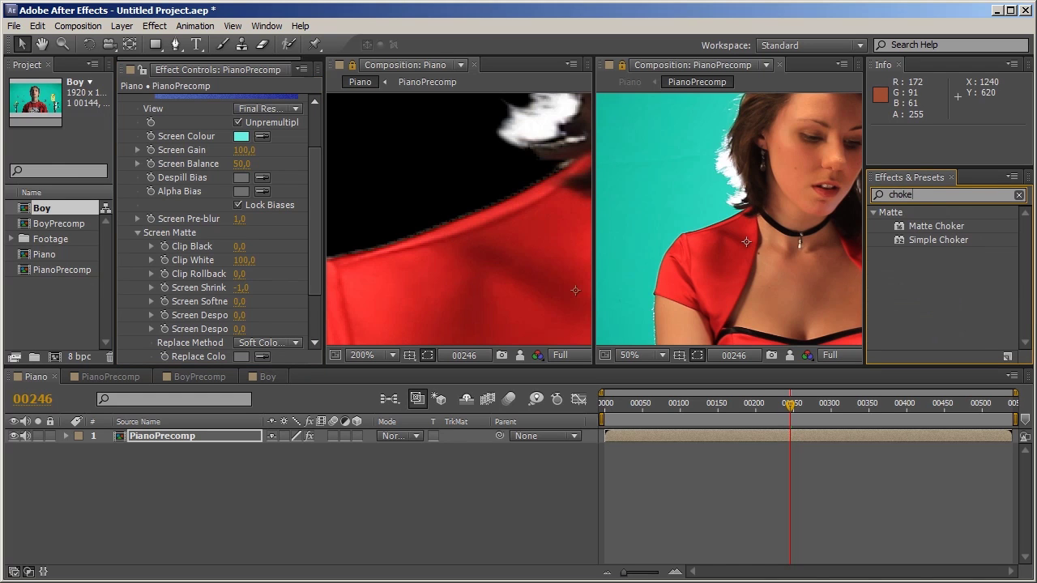
{"action": "left_click", "coordinate": [938, 240]}
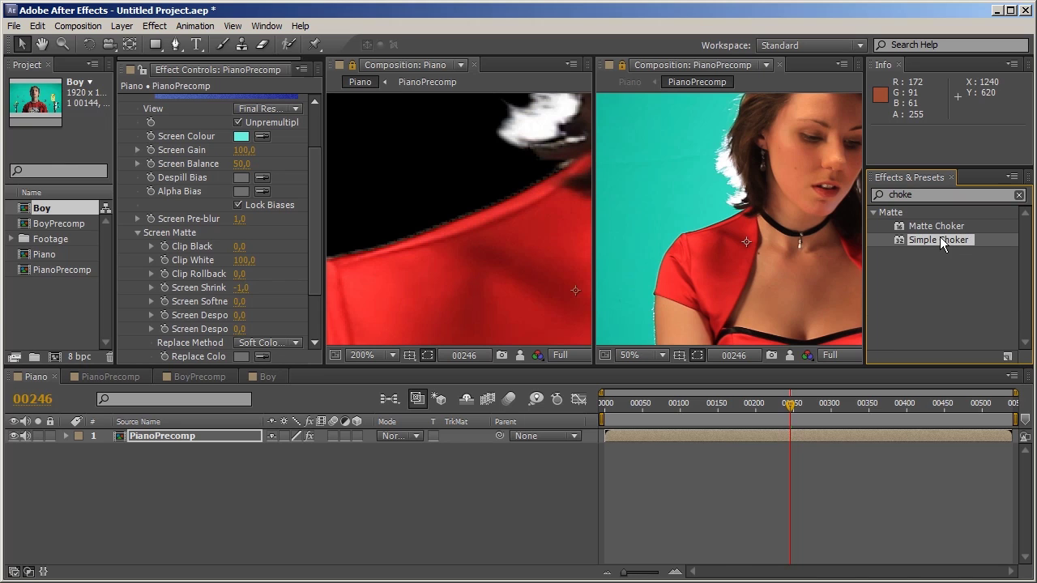
{"action": "double_click", "coordinate": [940, 238]}
{"action": "left_click_drag", "start_coordinate": [251, 365], "coordinate": [254, 367]}
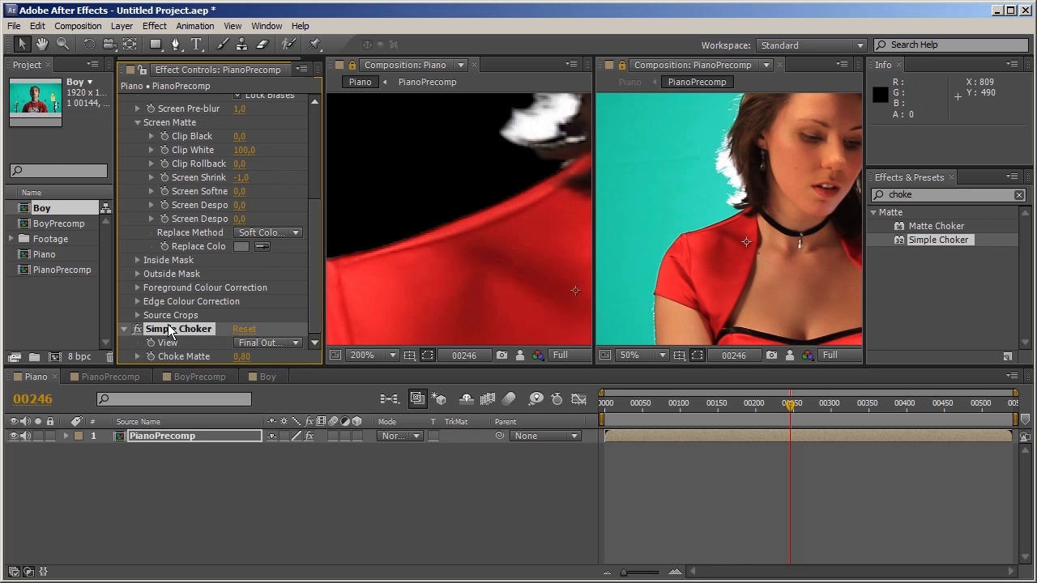
Reset Keylight to its defaults and resample the green backdrop as the Screen Colour.
{"action": "scroll", "coordinate": [142, 304], "scroll_direction": "up", "scroll_amount": 5}
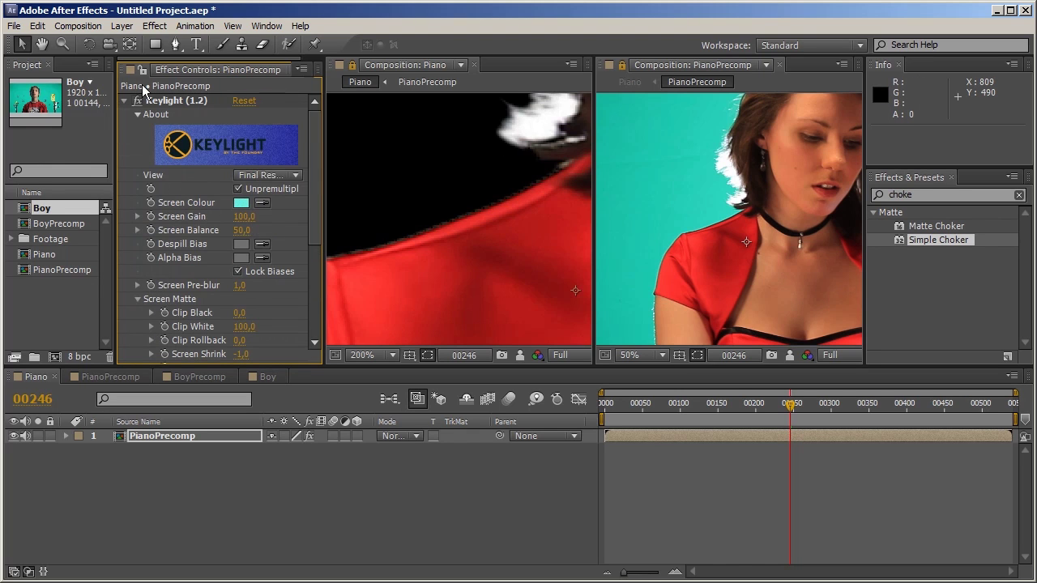
{"action": "left_click", "coordinate": [244, 101]}
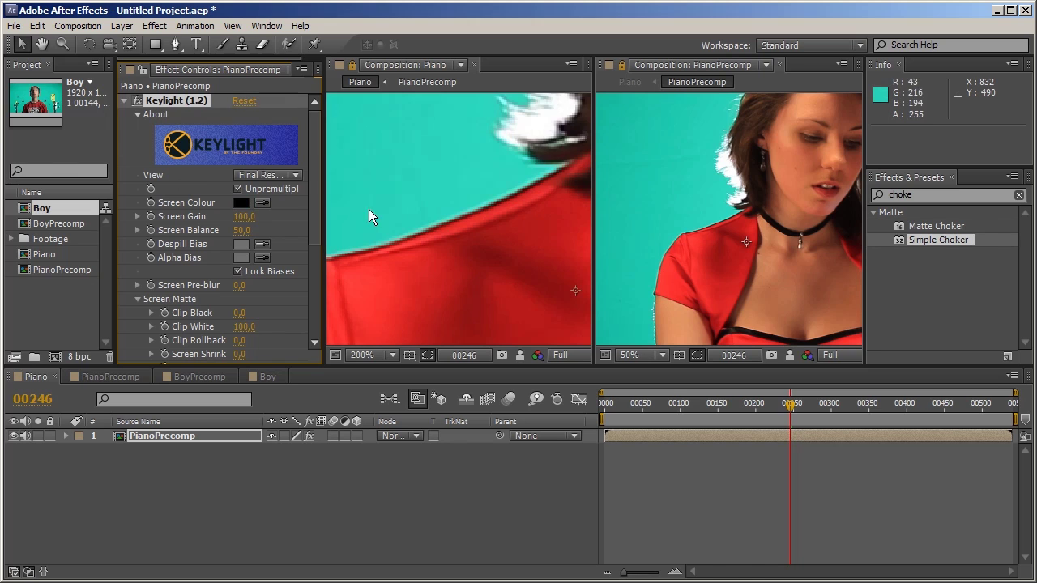
{"action": "scroll", "coordinate": [373, 210], "scroll_direction": "down", "scroll_amount": 8}
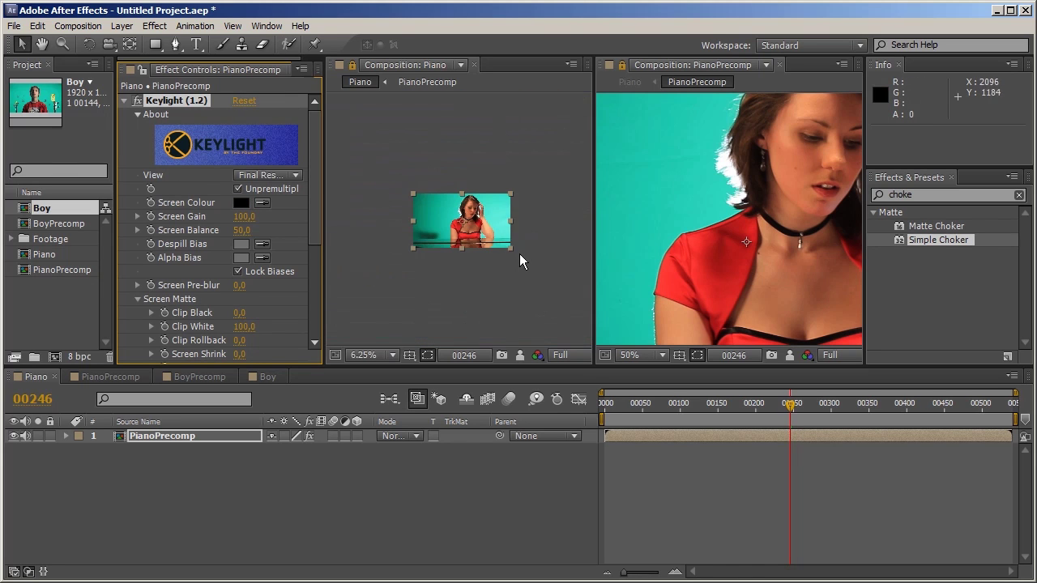
{"action": "left_click", "coordinate": [261, 203]}
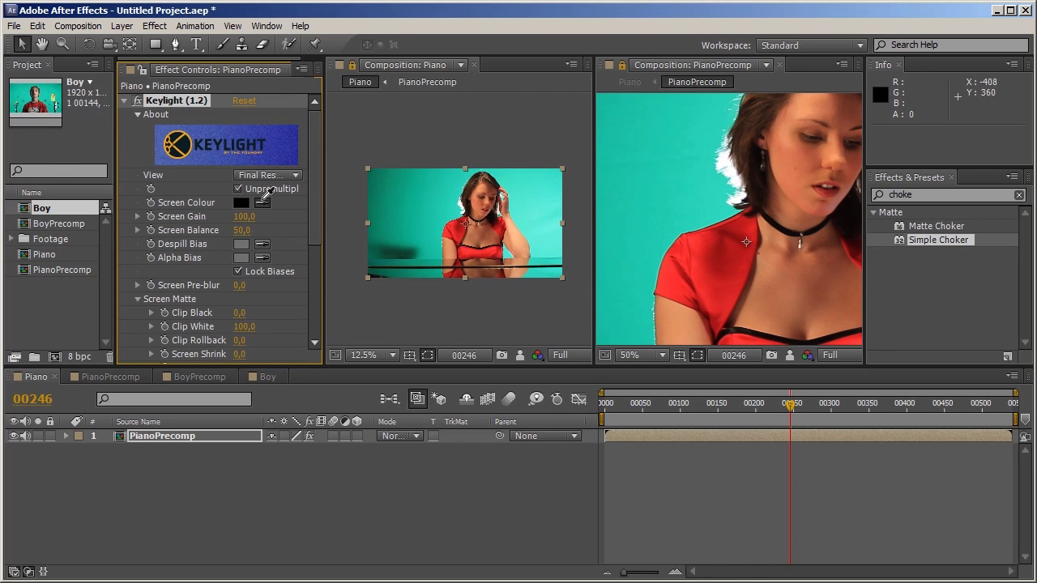
{"action": "left_click", "coordinate": [556, 226]}
{"action": "scroll", "coordinate": [481, 222], "scroll_direction": "up", "scroll_amount": 6}
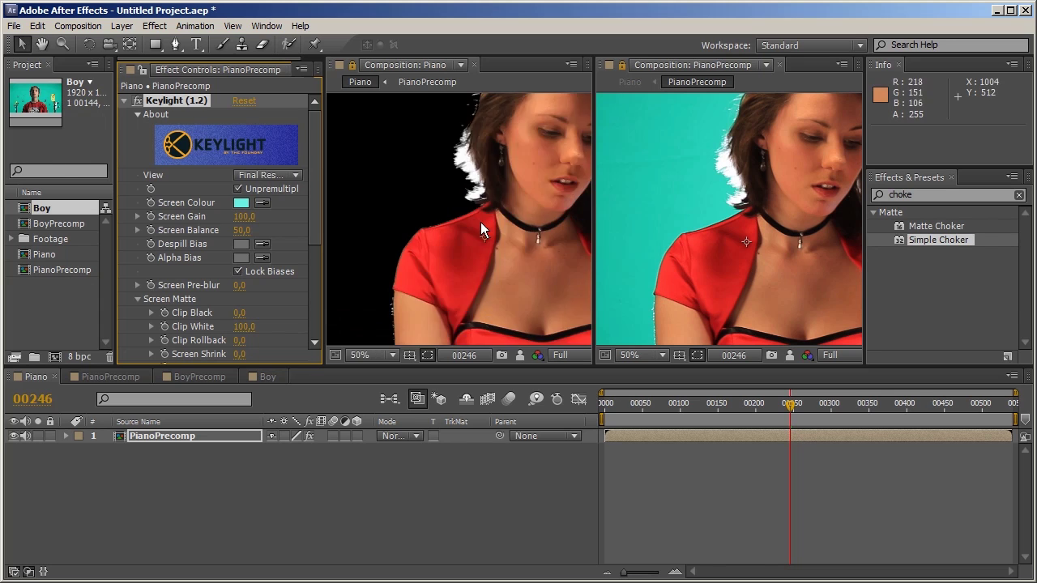
{"action": "scroll", "coordinate": [480, 222], "scroll_direction": "up", "scroll_amount": 2}
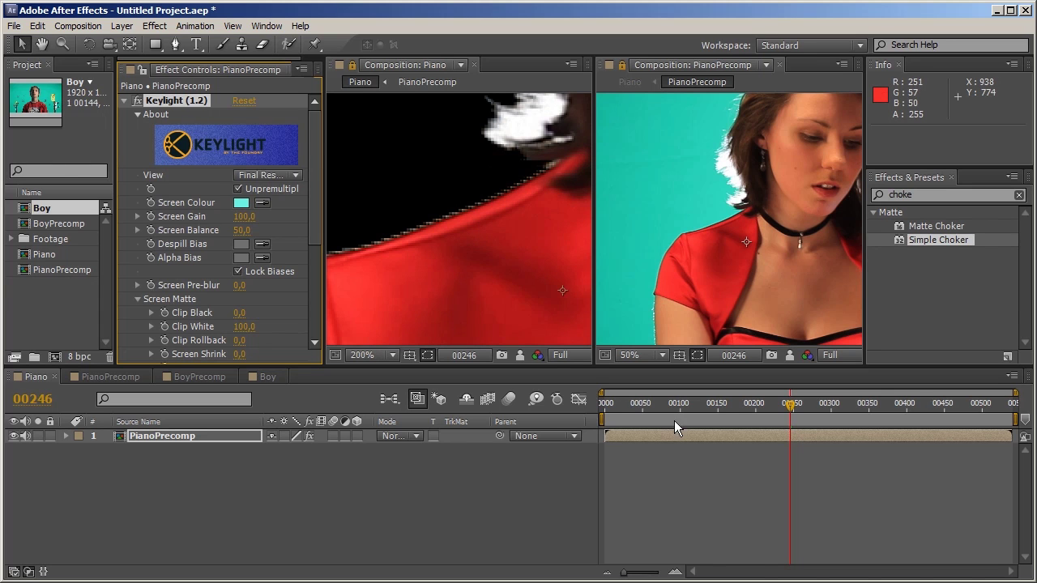
Apply Channel Combiner to the MVI_8678.MOV layer in PianoPrecomp and set its conversion to RGB to YUV.
{"action": "left_click", "coordinate": [694, 282]}
{"action": "left_click", "coordinate": [938, 195]}
{"action": "type", "text": "channe"}
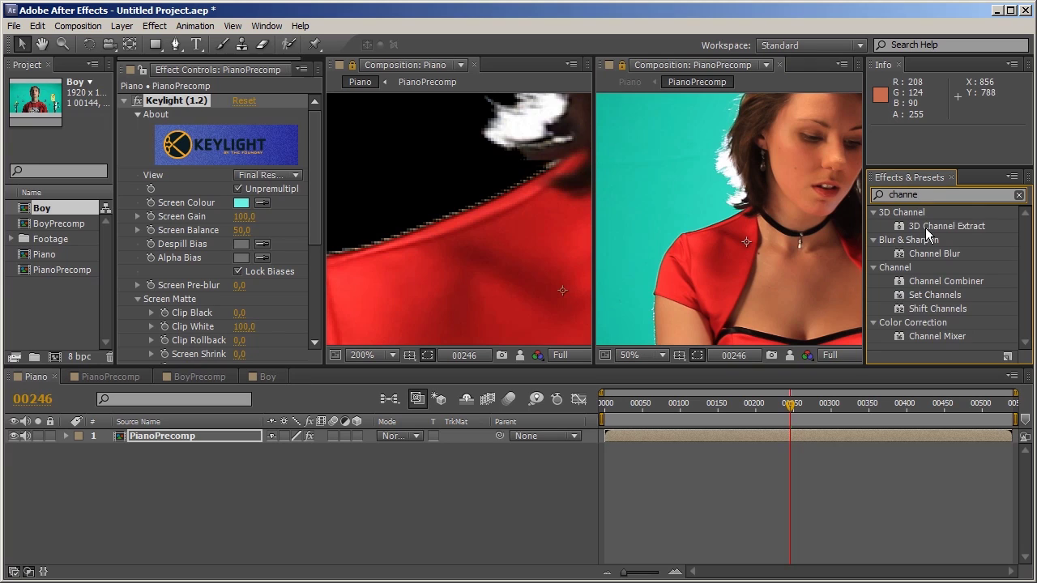
{"action": "type", "text": "l"}
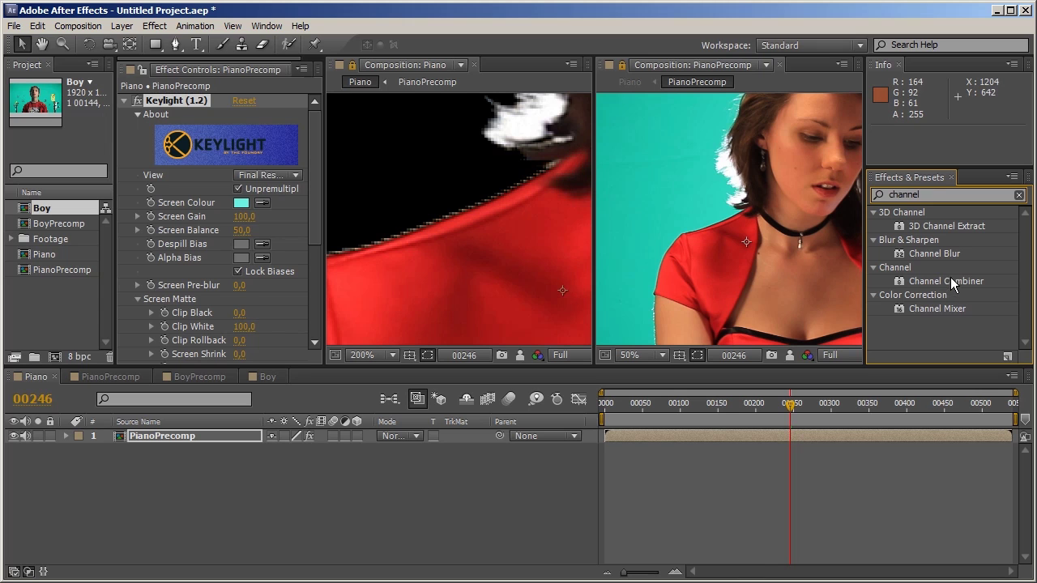
{"action": "left_click_drag", "start_coordinate": [948, 283], "coordinate": [682, 257]}
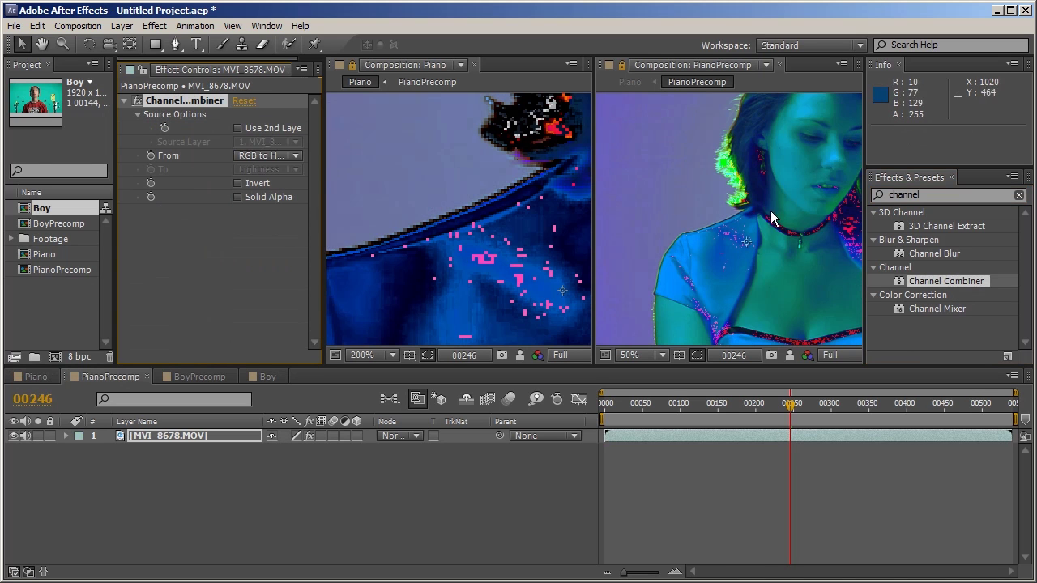
{"action": "left_click", "coordinate": [264, 155]}
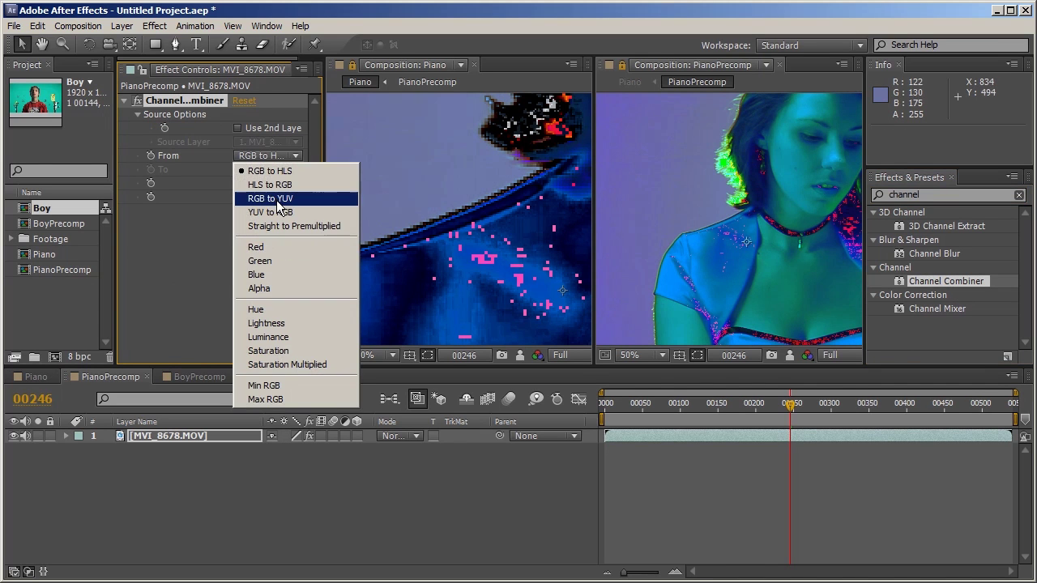
{"action": "left_click", "coordinate": [275, 200]}
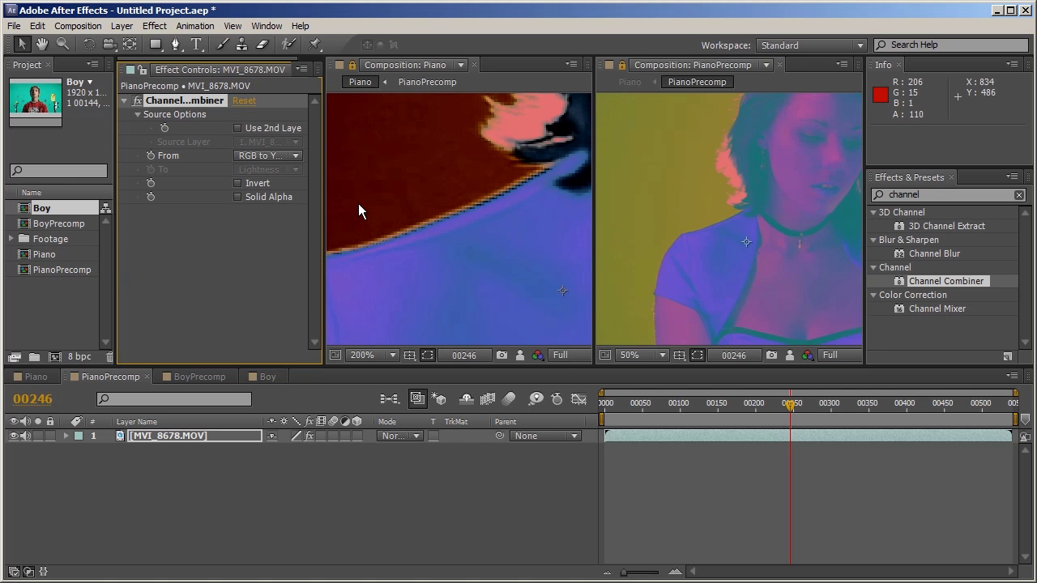
{"action": "left_click", "coordinate": [294, 158]}
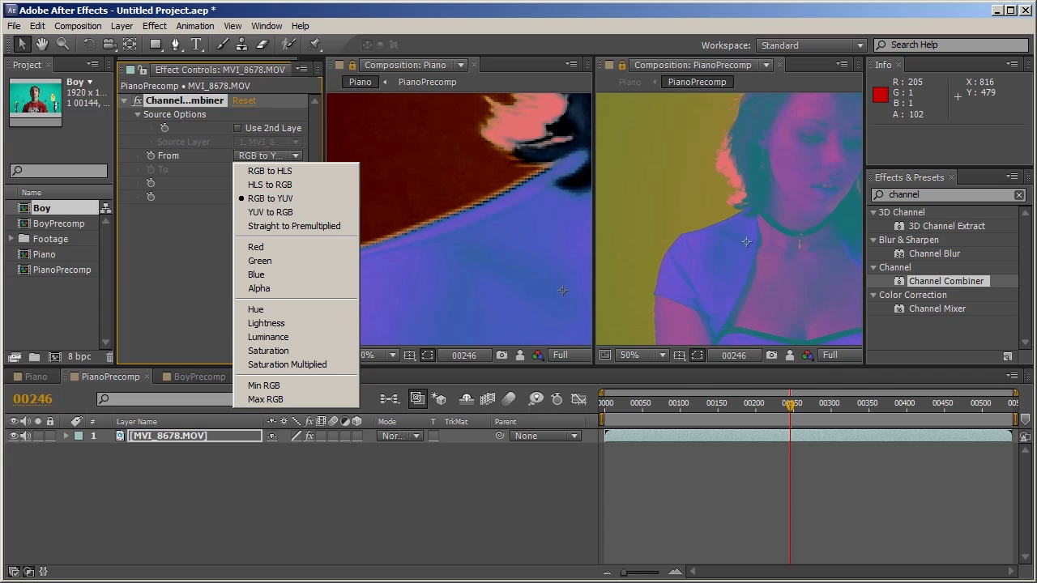
Add Channel Blur with Repeat Edge Pixels enabled and set Green Blurriness and Blue Blurriness to 1.
{"action": "double_click", "coordinate": [937, 254]}
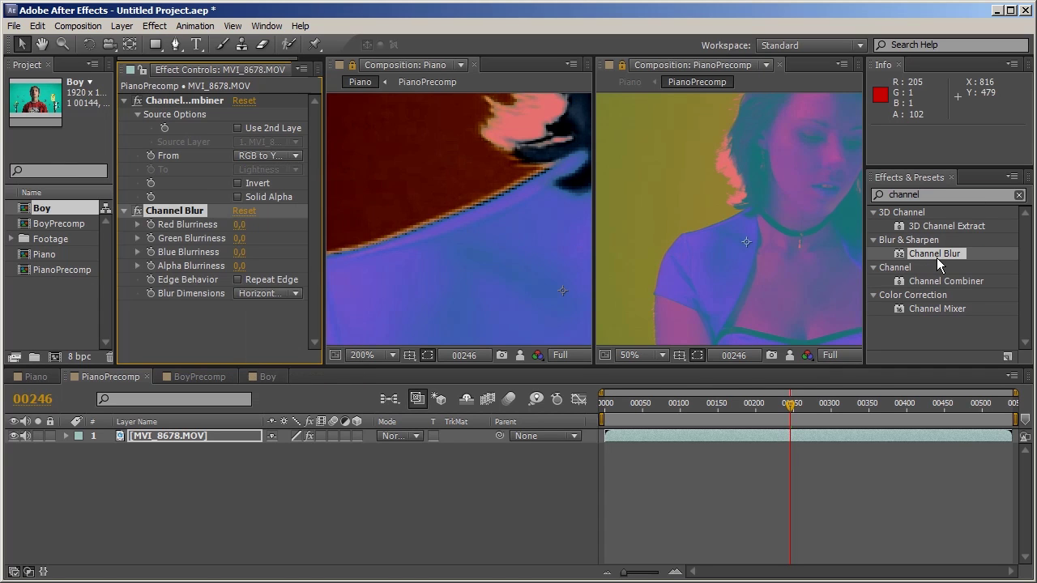
{"action": "left_click", "coordinate": [238, 280]}
{"action": "left_click", "coordinate": [240, 239]}
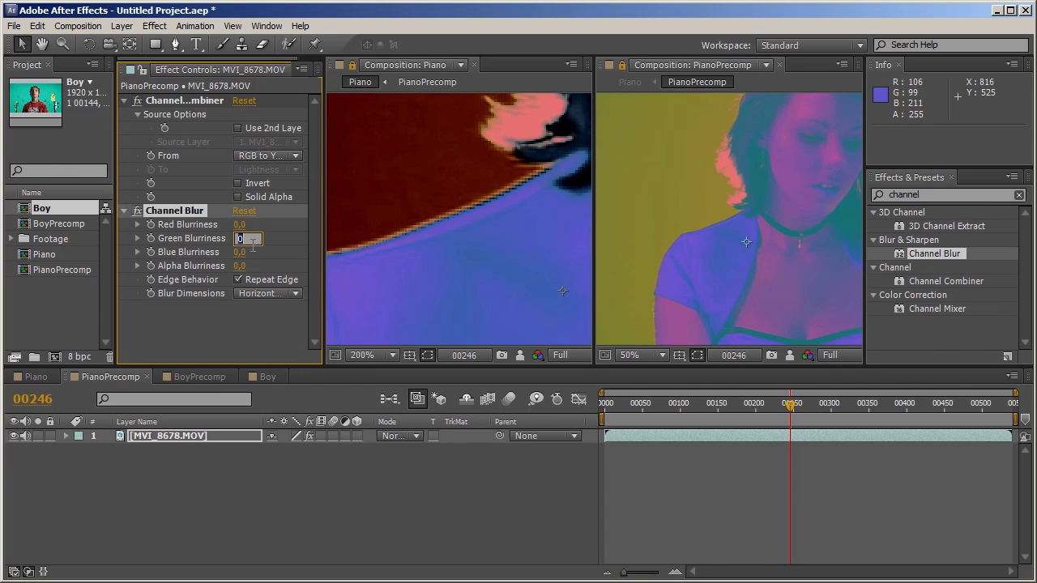
{"action": "type", "text": "1"}
{"action": "key", "text": "Tab"}
{"action": "type", "text": "1"}
{"action": "key", "text": "Return"}
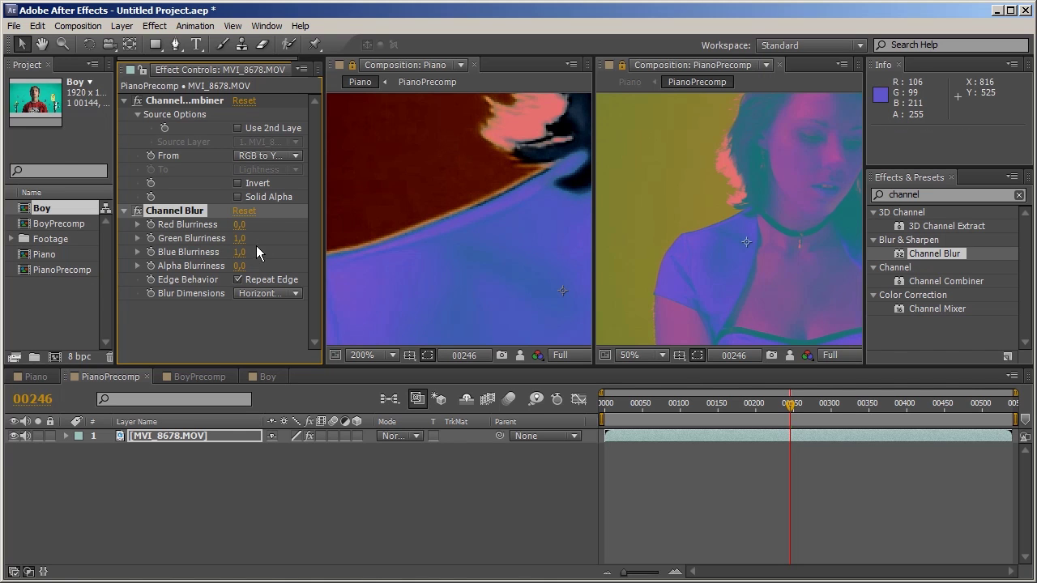
Add a second Channel Combiner below Channel Blur and set its conversion to YUV to RGB.
{"action": "double_click", "coordinate": [934, 281]}
{"action": "left_click", "coordinate": [261, 316]}
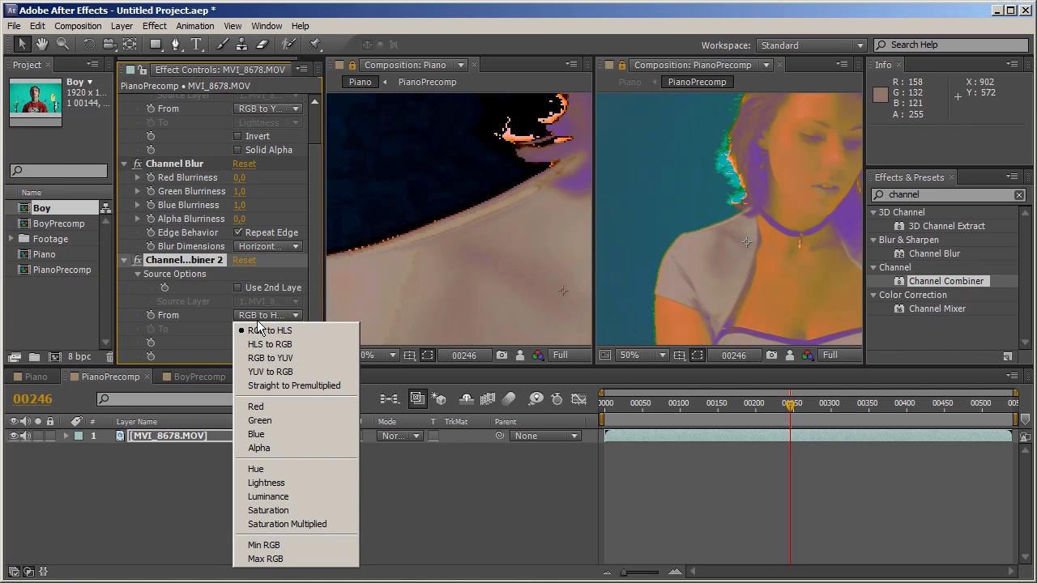
{"action": "left_click", "coordinate": [289, 376]}
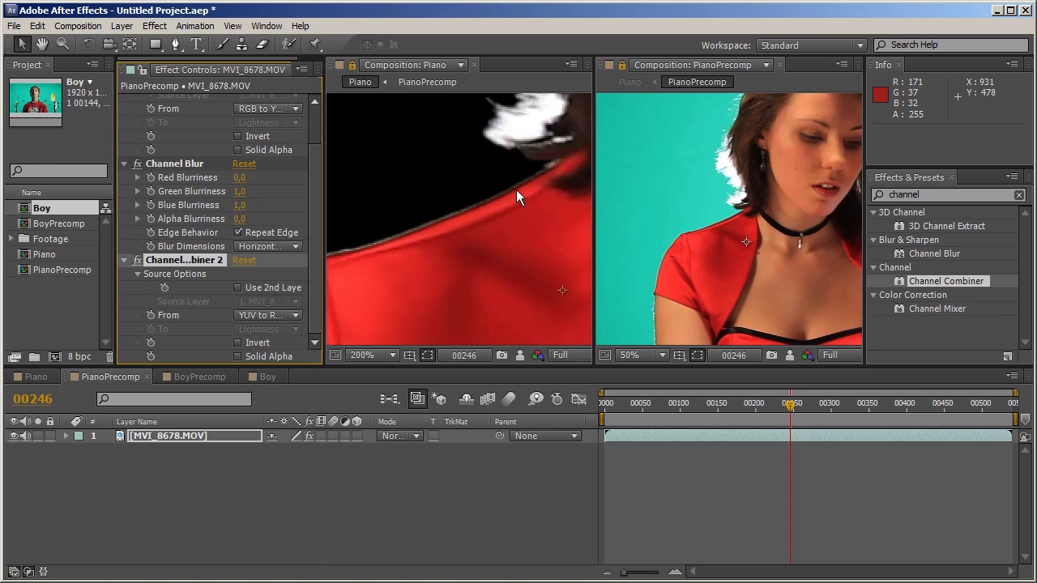
Compare the keyed shoulder edge with the MVI_8678.MOV layer's effects disabled and enabled, leaving them enabled.
{"action": "left_click", "coordinate": [310, 436]}
{"action": "left_click", "coordinate": [310, 436]}
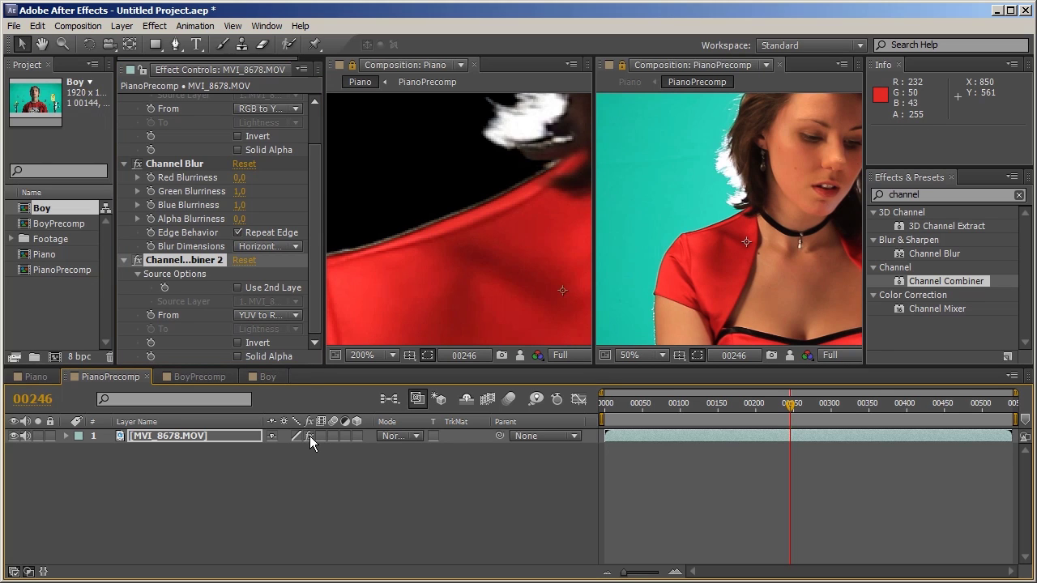
{"action": "left_click", "coordinate": [310, 436]}
{"action": "left_click", "coordinate": [310, 435]}
{"action": "left_click", "coordinate": [309, 436]}
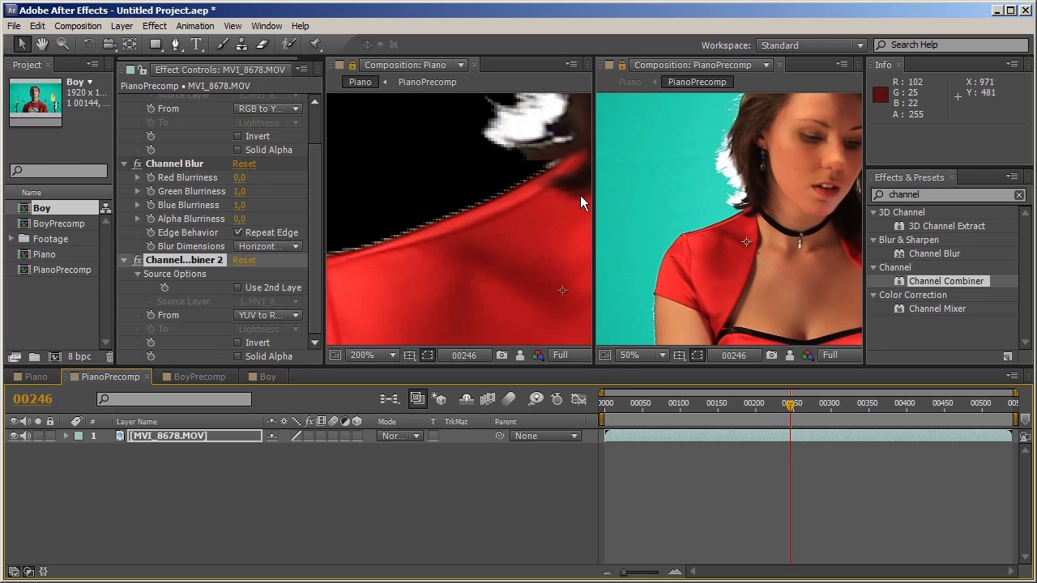
{"action": "left_click", "coordinate": [308, 436]}
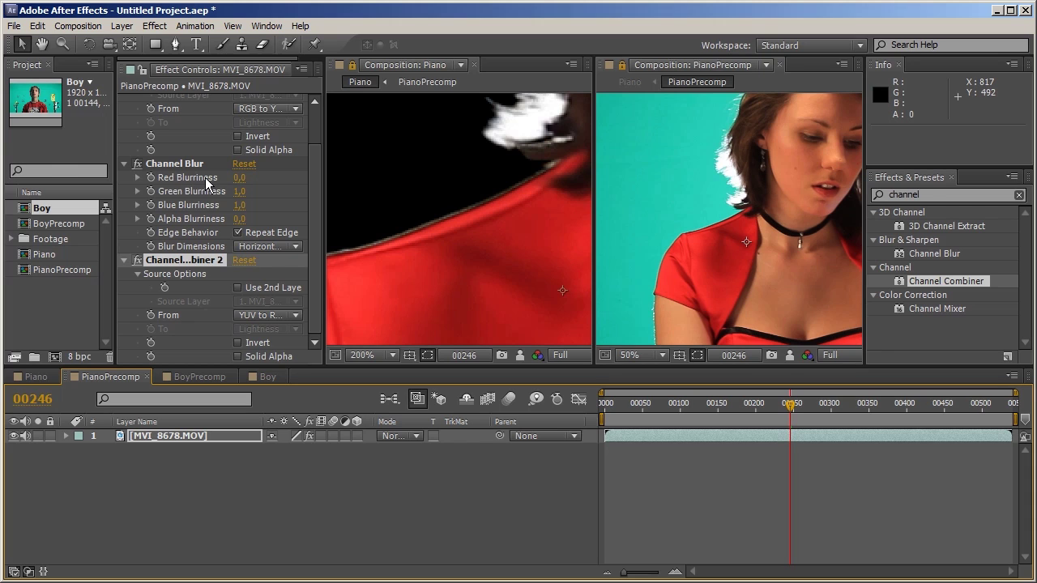
{"action": "scroll", "coordinate": [313, 135], "scroll_direction": "up", "scroll_amount": 2}
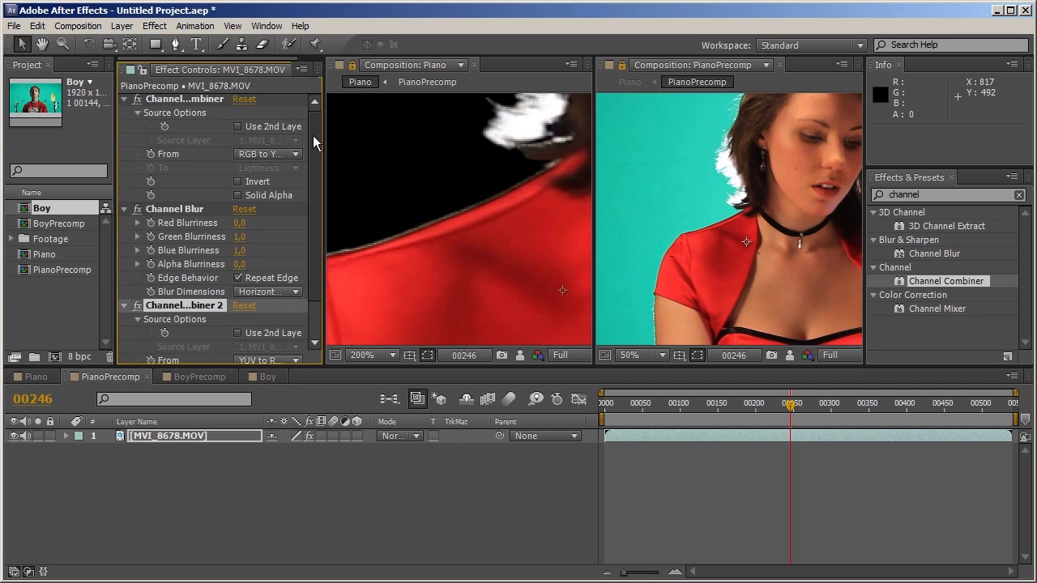
{"action": "left_click", "coordinate": [283, 155]}
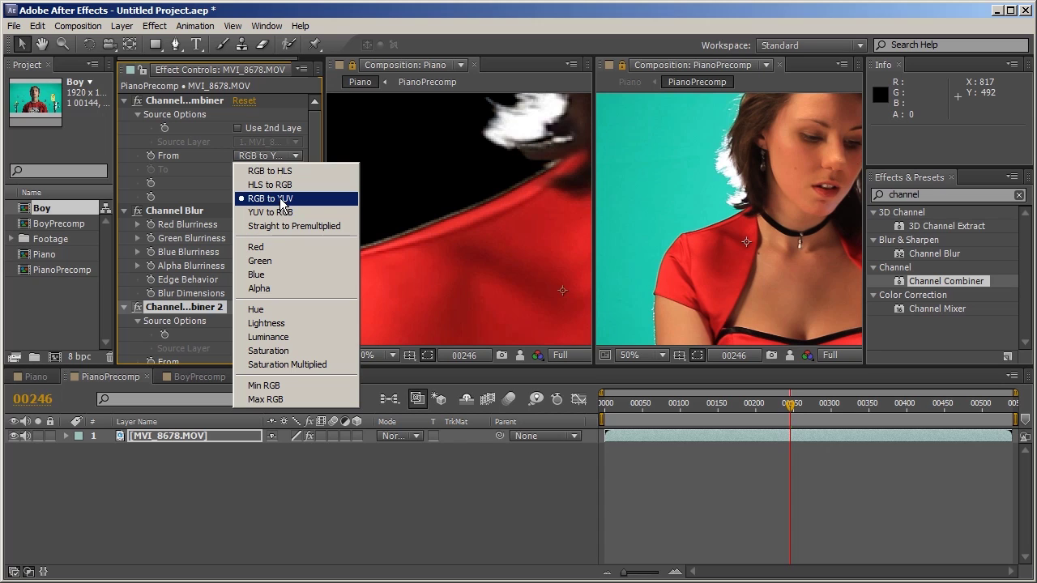
{"action": "left_click", "coordinate": [533, 131]}
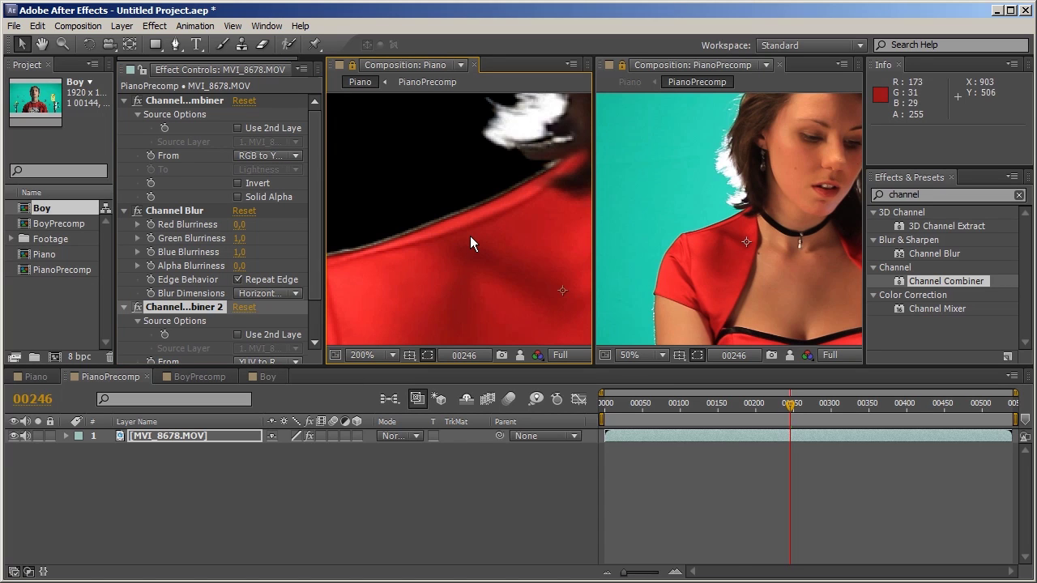
In the Piano composition, set Keylight's Screen Shrink to -1 on the PianoPrecomp layer.
{"action": "left_click", "coordinate": [31, 377]}
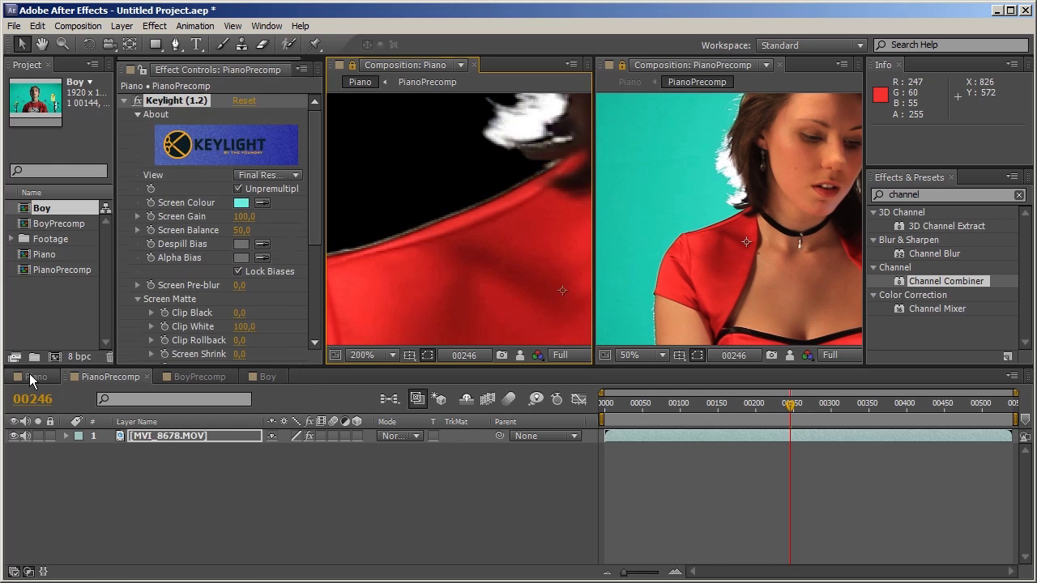
{"action": "left_click", "coordinate": [30, 377]}
{"action": "scroll", "coordinate": [308, 247], "scroll_direction": "down", "scroll_amount": 3}
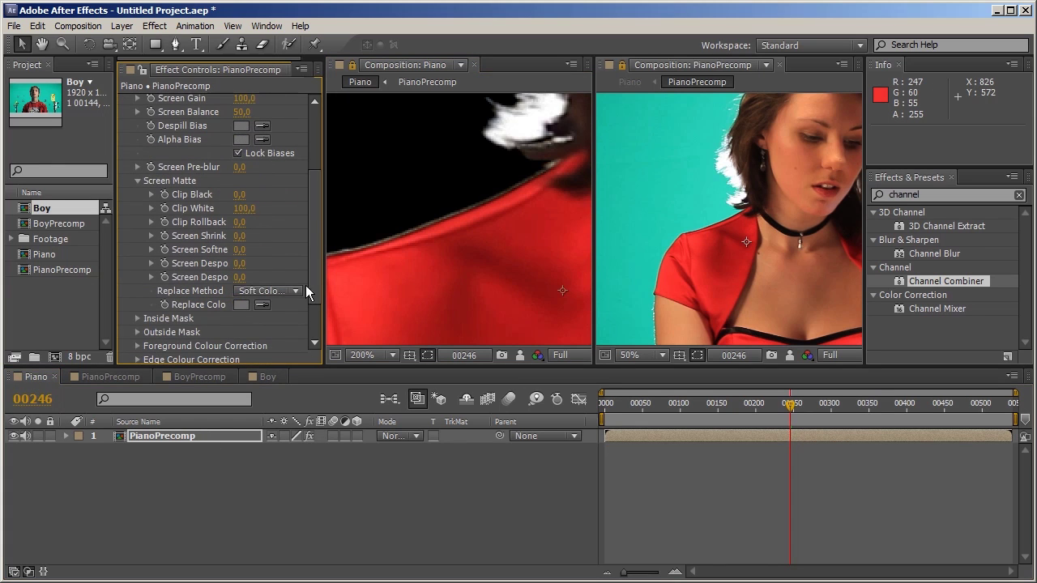
{"action": "left_click", "coordinate": [242, 237]}
{"action": "type", "text": "-1"}
{"action": "key", "text": "Return"}
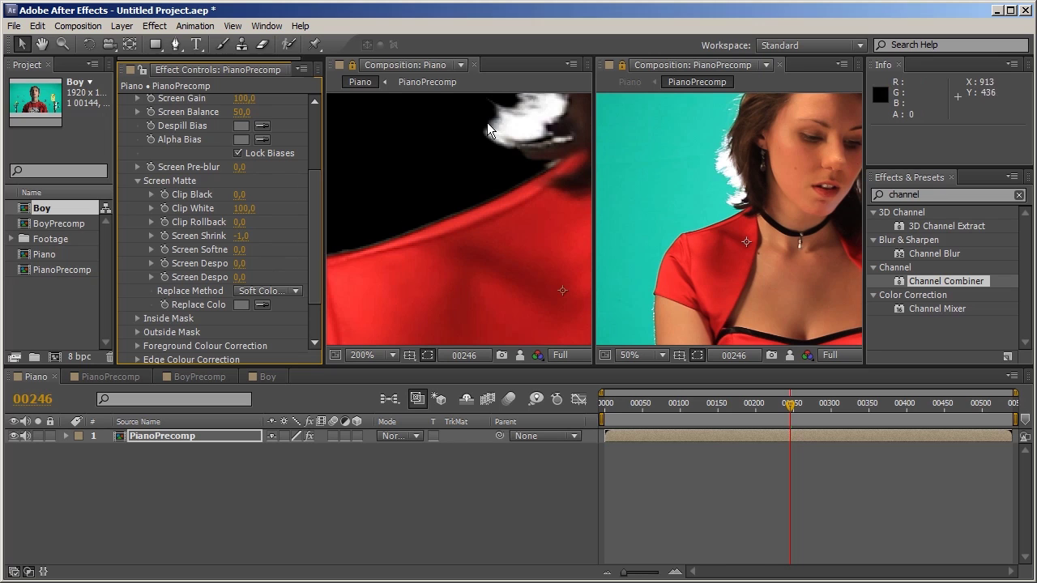
Examine the keyed edges around the woman's hair and raised hand in the Piano composition.
{"action": "scroll", "coordinate": [534, 176], "scroll_direction": "down", "scroll_amount": 2}
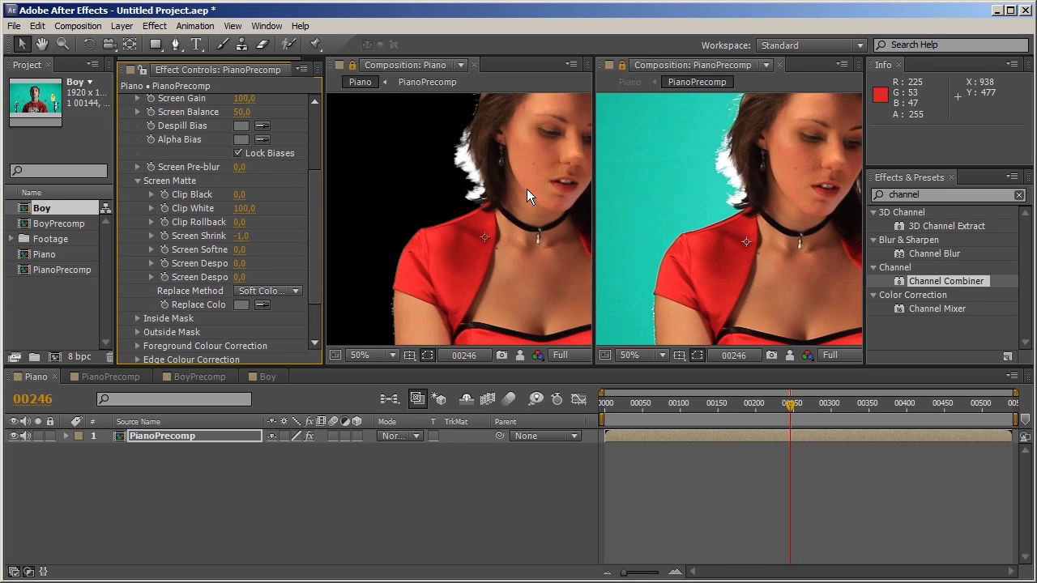
{"action": "scroll", "coordinate": [535, 195], "scroll_direction": "down", "scroll_amount": 2}
{"action": "scroll", "coordinate": [550, 173], "scroll_direction": "up", "scroll_amount": 3}
{"action": "scroll", "coordinate": [550, 173], "scroll_direction": "down", "scroll_amount": 2}
{"action": "scroll", "coordinate": [538, 188], "scroll_direction": "up", "scroll_amount": 2}
{"action": "left_click_drag", "start_coordinate": [538, 188], "coordinate": [361, 214]}
{"action": "scroll", "coordinate": [554, 180], "scroll_direction": "up", "scroll_amount": 2}
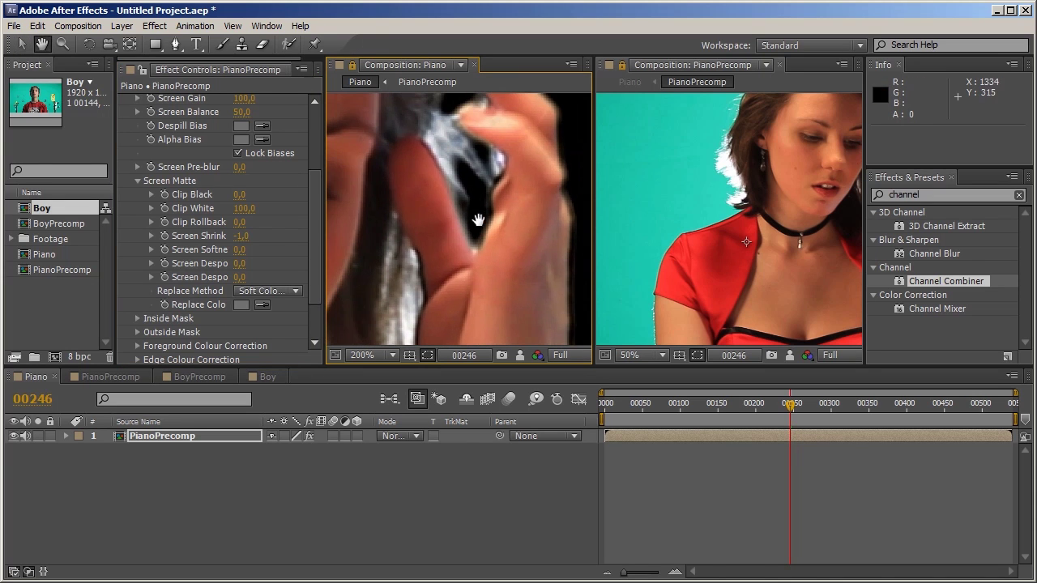
Set Keylight's Screen Shrink to 0 and compare the keyed hand edge with the MVI_8678.MOV layer's effects disabled and enabled.
{"action": "double_click", "coordinate": [224, 437]}
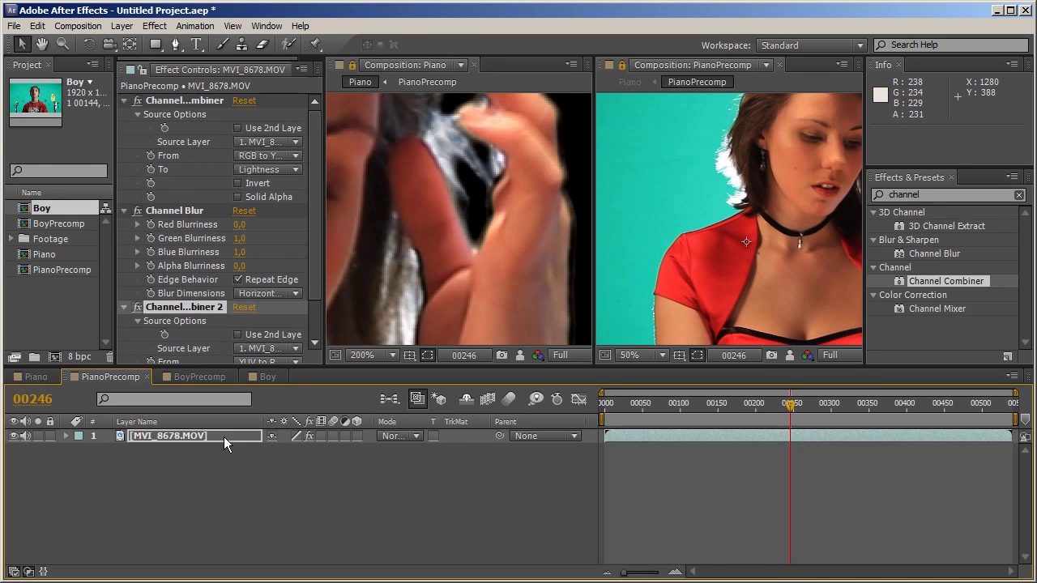
{"action": "left_click", "coordinate": [309, 436]}
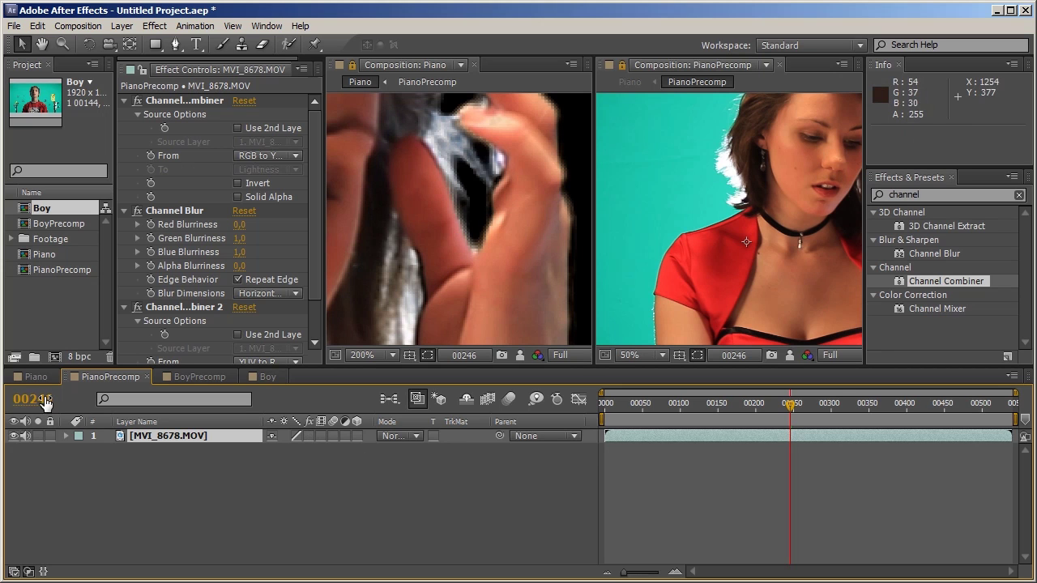
{"action": "left_click", "coordinate": [36, 376]}
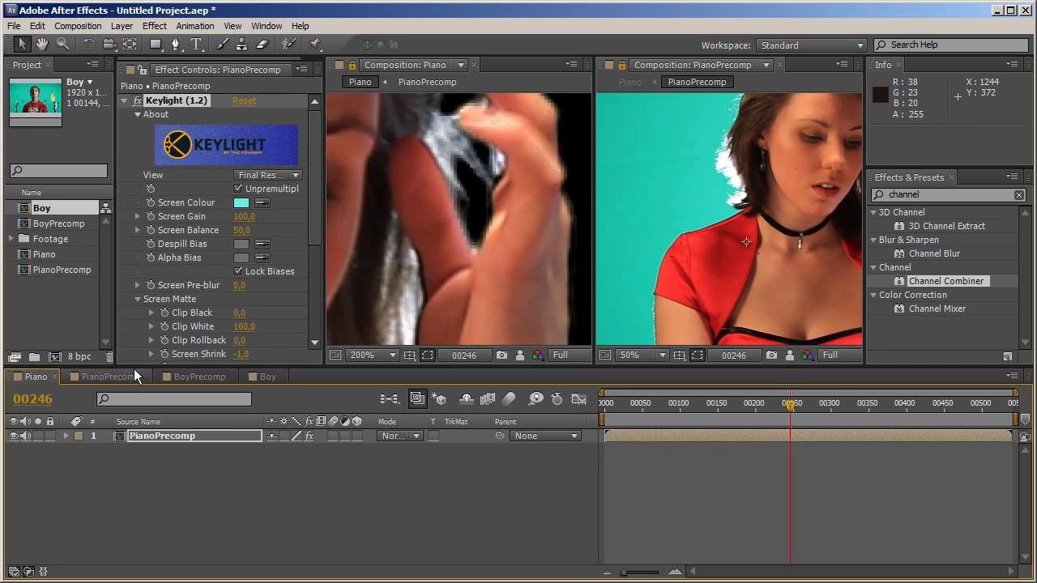
{"action": "left_click", "coordinate": [246, 354]}
{"action": "type", "text": "0"}
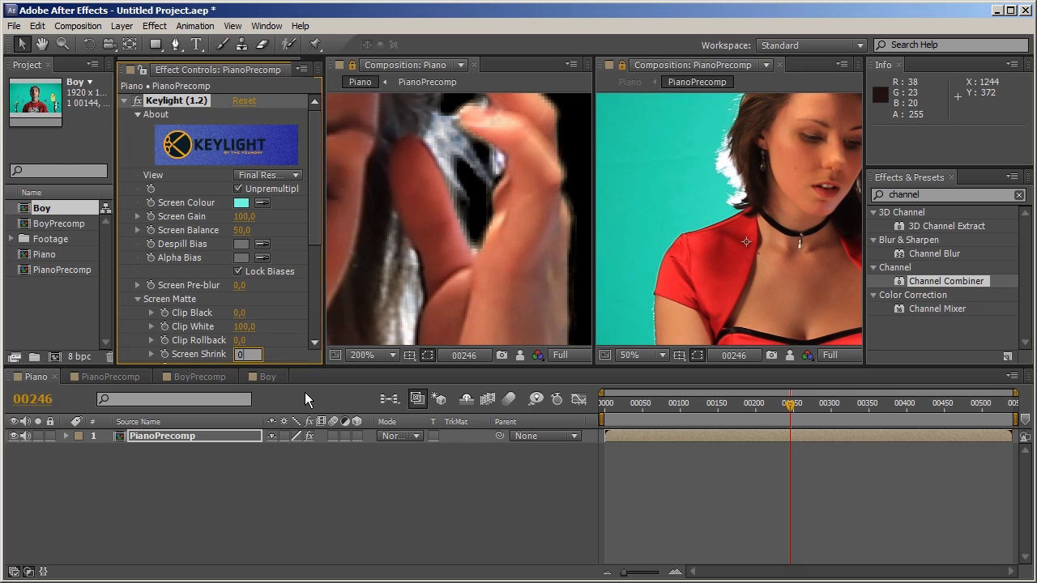
{"action": "key", "text": "Return"}
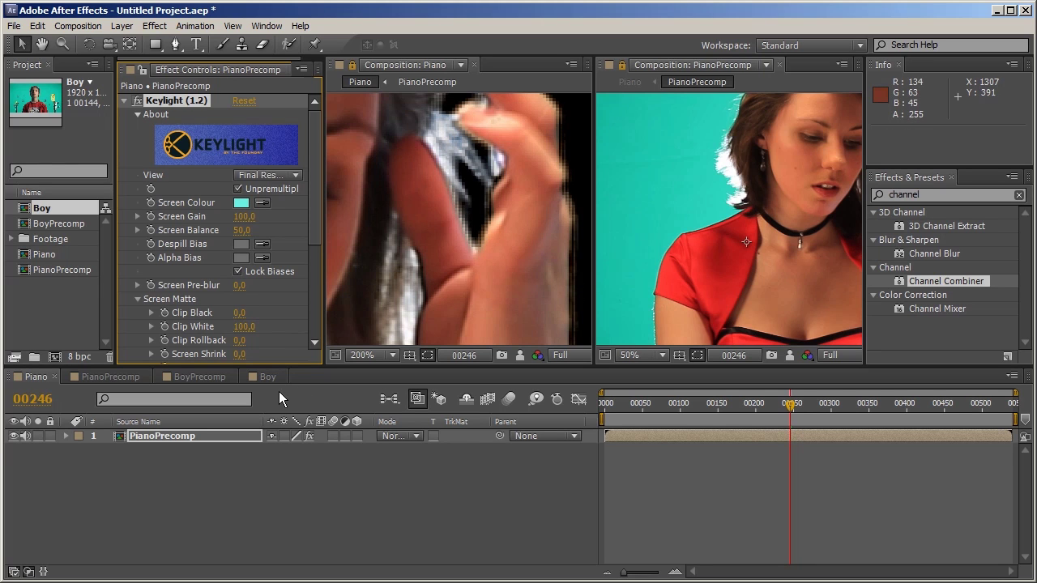
{"action": "left_click", "coordinate": [111, 377]}
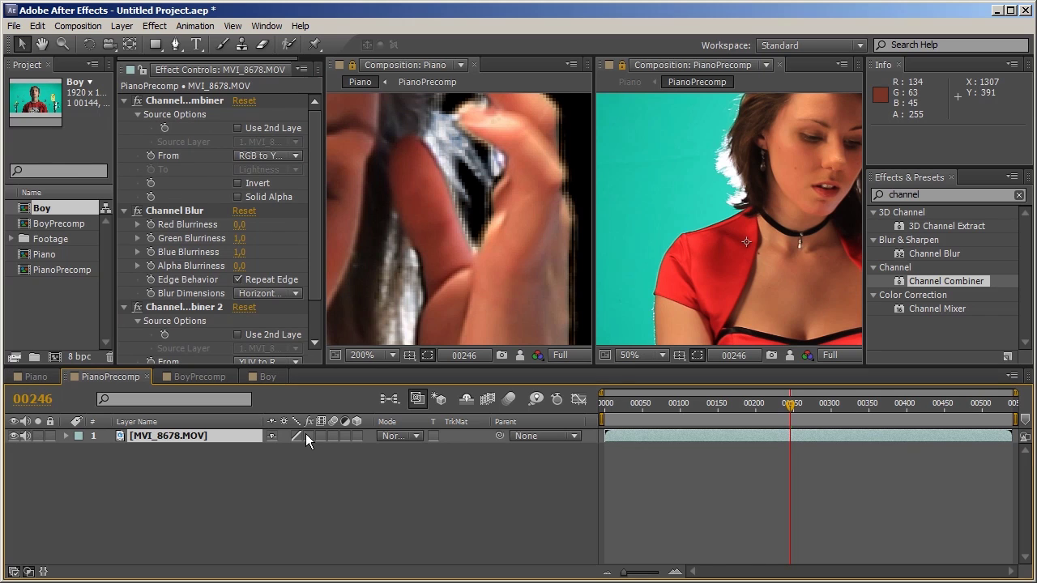
{"action": "left_click", "coordinate": [309, 436]}
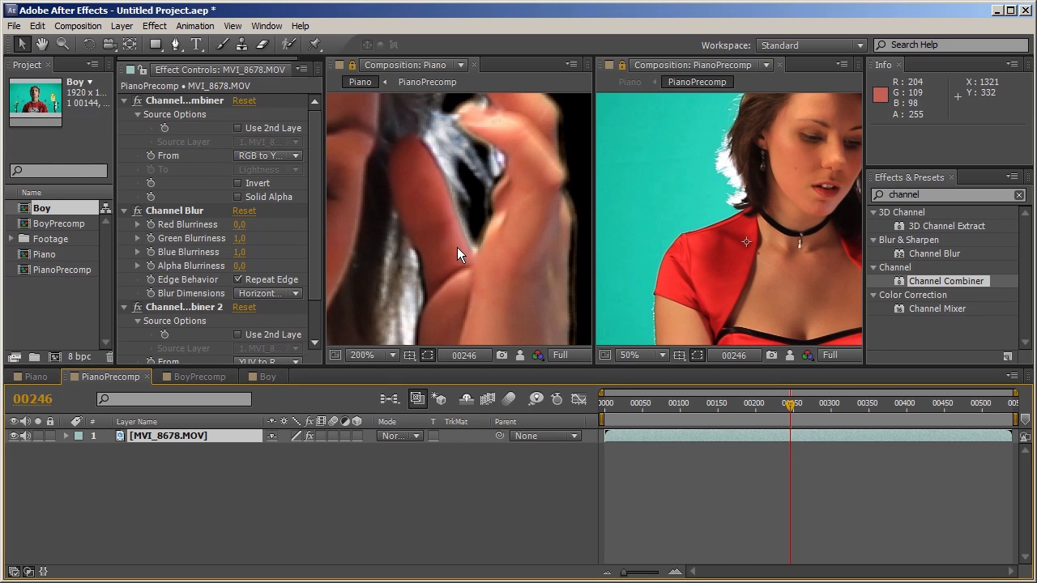
Set Keylight's Screen Shrink back to -1 on the PianoPrecomp layer in Piano.
{"action": "left_click", "coordinate": [54, 376]}
{"action": "left_click", "coordinate": [239, 354]}
{"action": "type", "text": "-1"}
{"action": "key", "text": "Return"}
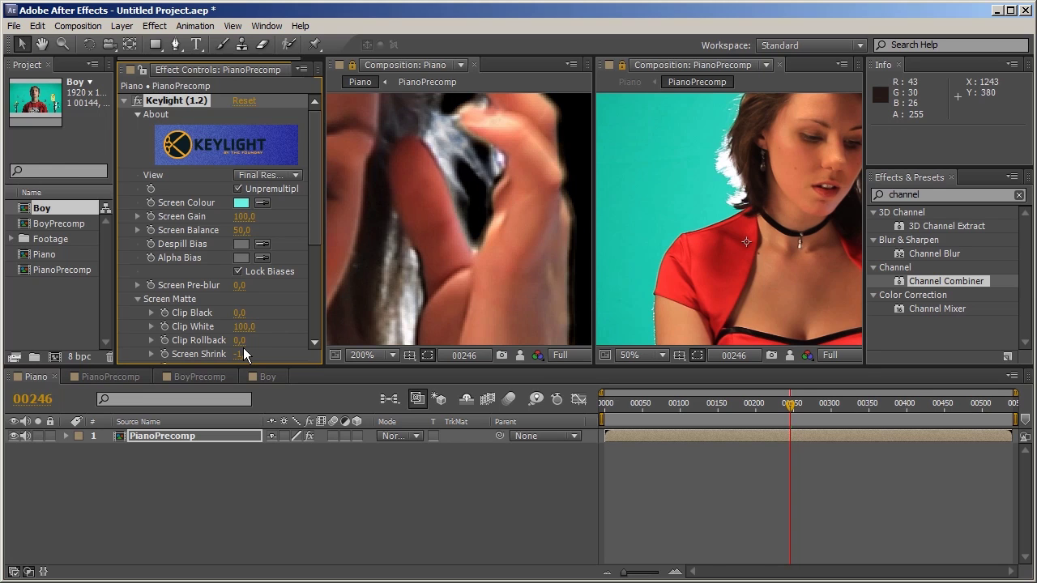
Switch the two composition viewers from Piano and PianoPrecomp to Boy and BoyPrecomp.
{"action": "scroll", "coordinate": [449, 237], "scroll_direction": "down", "scroll_amount": 6}
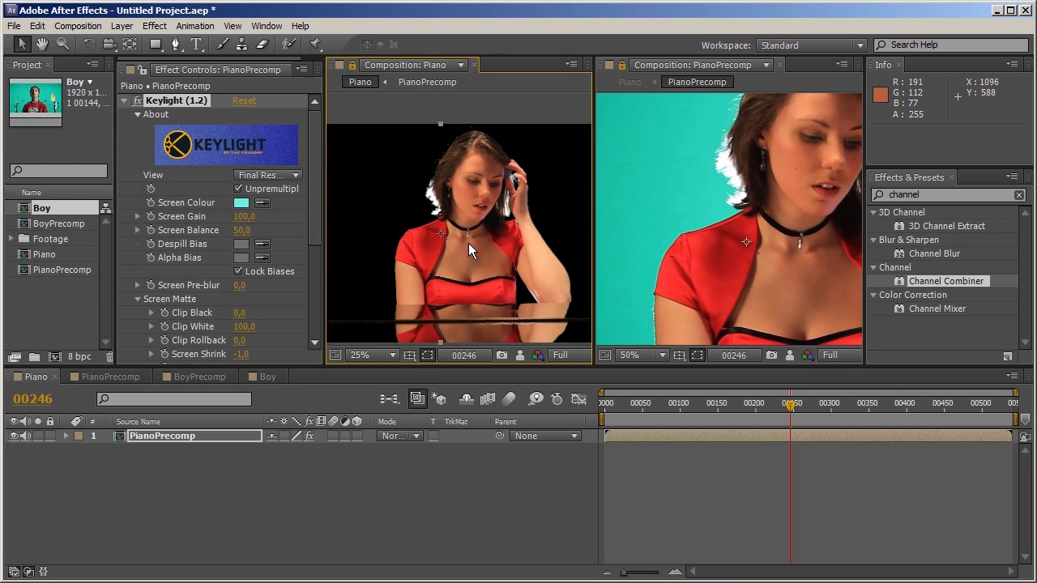
{"action": "scroll", "coordinate": [783, 255], "scroll_direction": "down", "scroll_amount": 2}
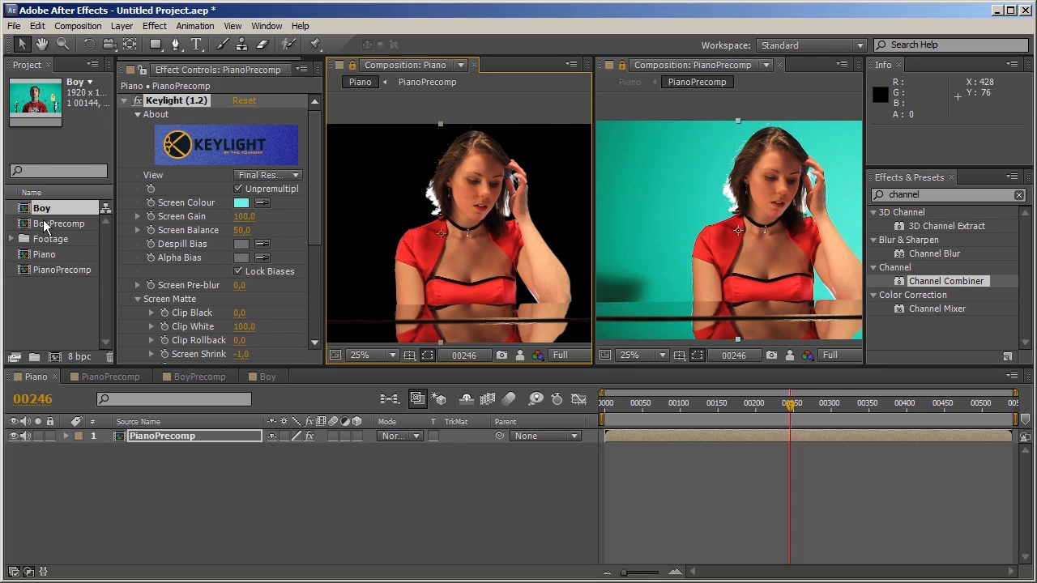
{"action": "left_click", "coordinate": [459, 68]}
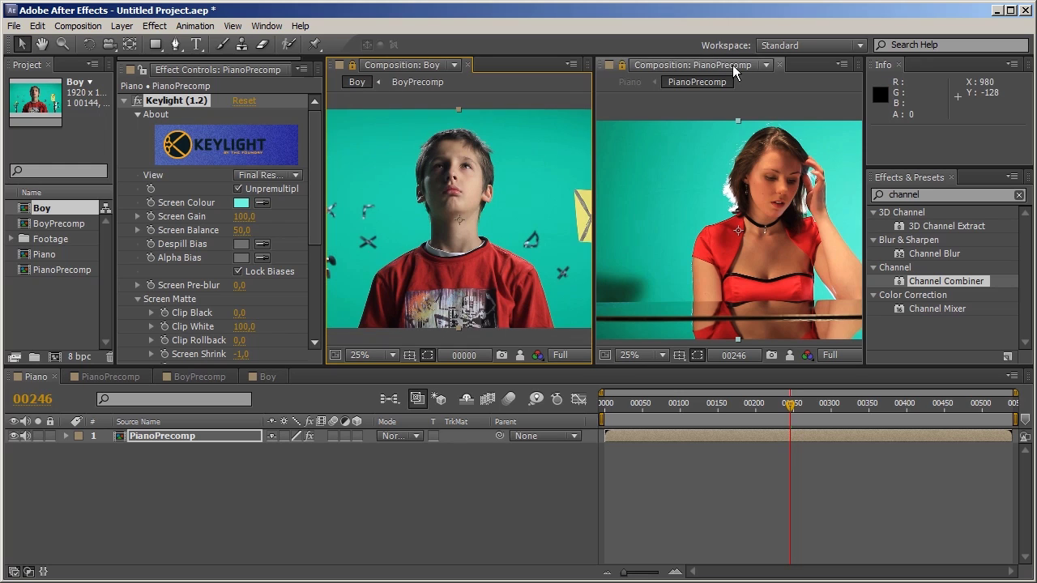
{"action": "left_click", "coordinate": [766, 65]}
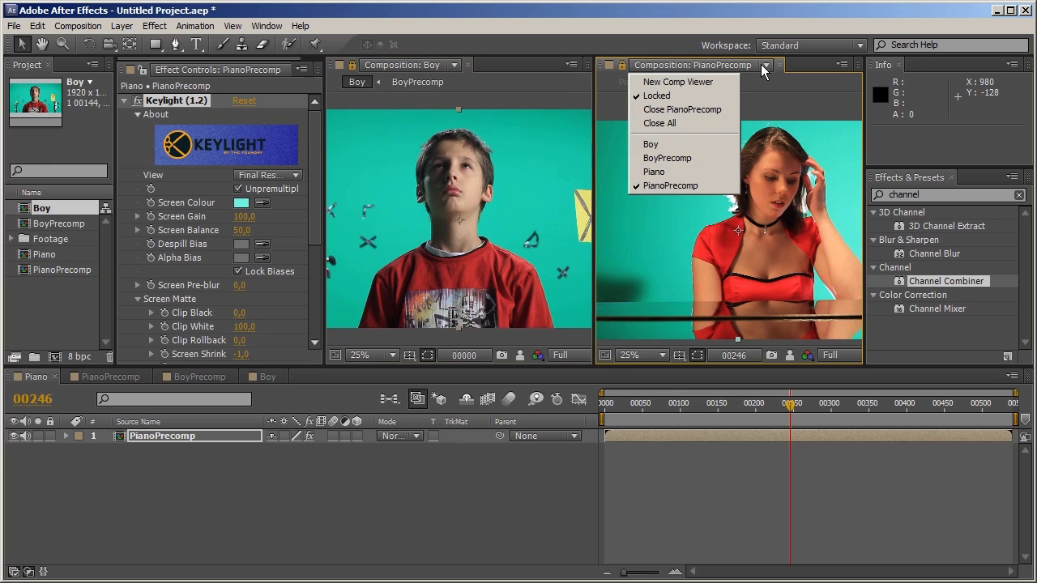
{"action": "left_click", "coordinate": [669, 157]}
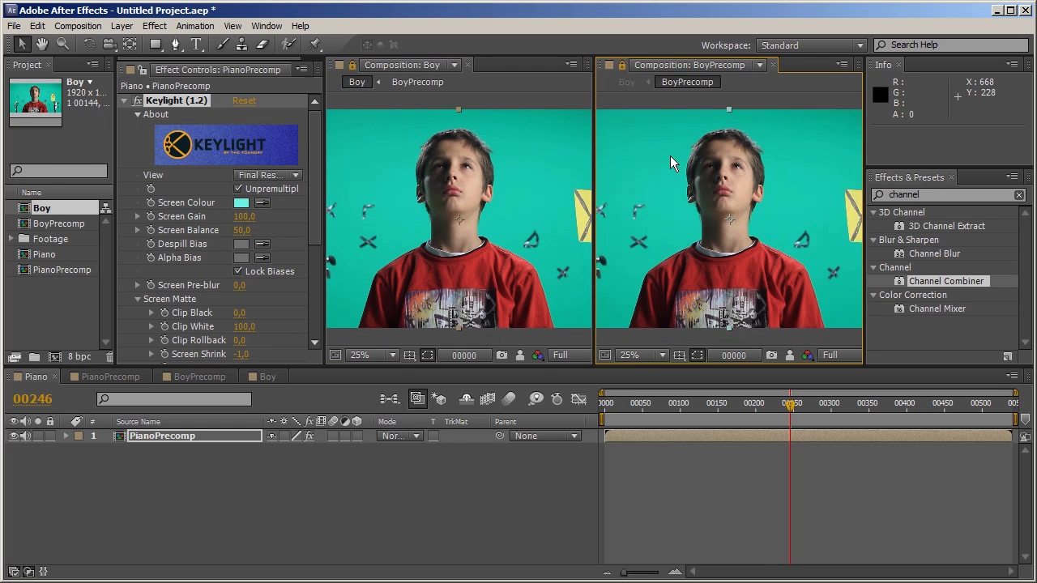
Reorder the open timelines so that BoyPrecomp comes after Boy.
{"action": "left_click", "coordinate": [260, 380]}
{"action": "left_click", "coordinate": [205, 376]}
{"action": "left_click_drag", "start_coordinate": [204, 381], "coordinate": [274, 381]}
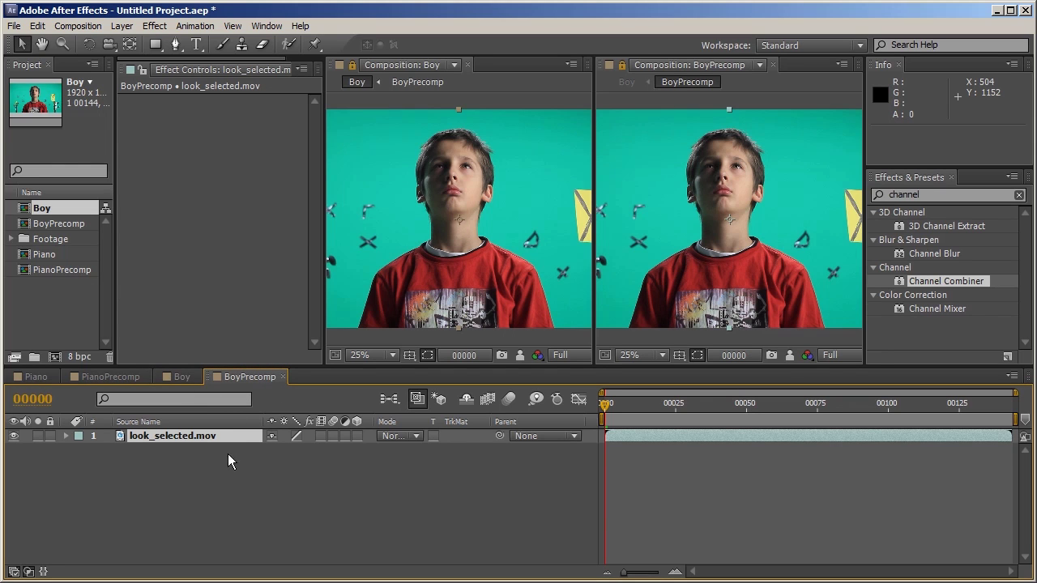
{"action": "left_click", "coordinate": [502, 308]}
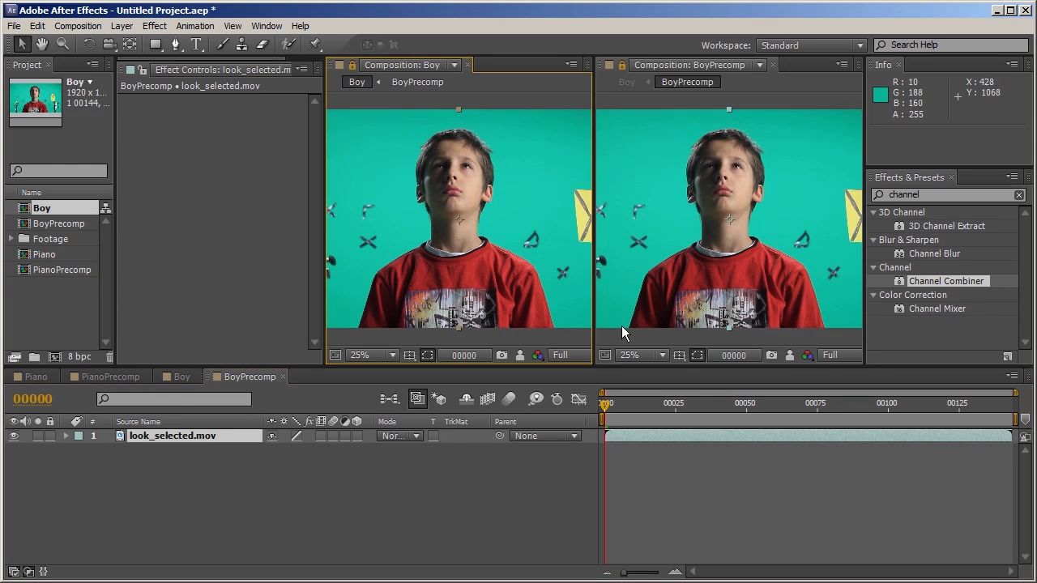
Apply Keylight to the BoyPrecomp layer in Boy and sample the green background beside the boy's neck as Screen Colour.
{"action": "left_click", "coordinate": [174, 381]}
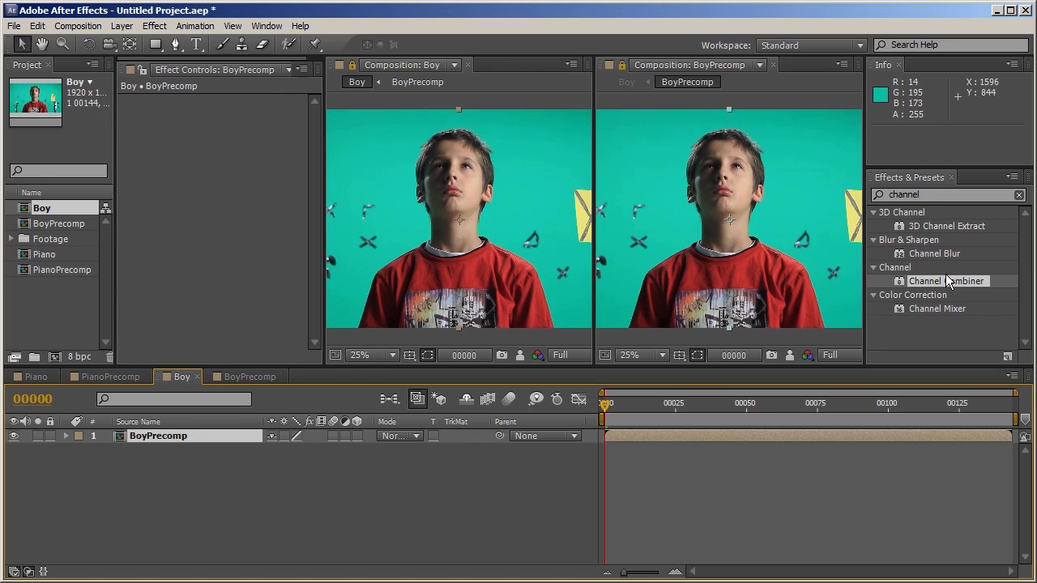
{"action": "left_click", "coordinate": [926, 192]}
{"action": "type", "text": "keyl"}
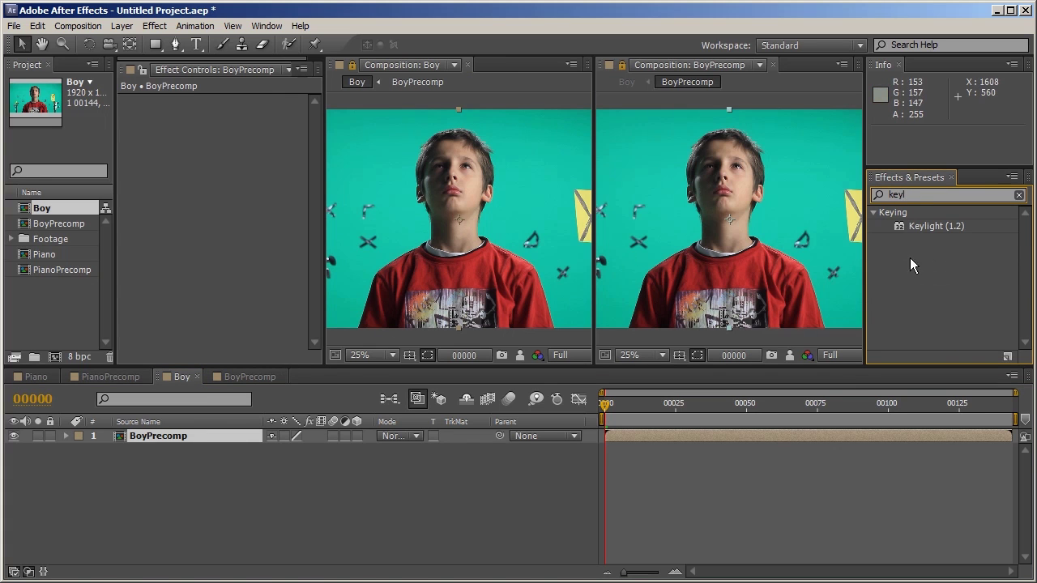
{"action": "left_click_drag", "start_coordinate": [932, 226], "coordinate": [276, 234]}
{"action": "left_click", "coordinate": [262, 202]}
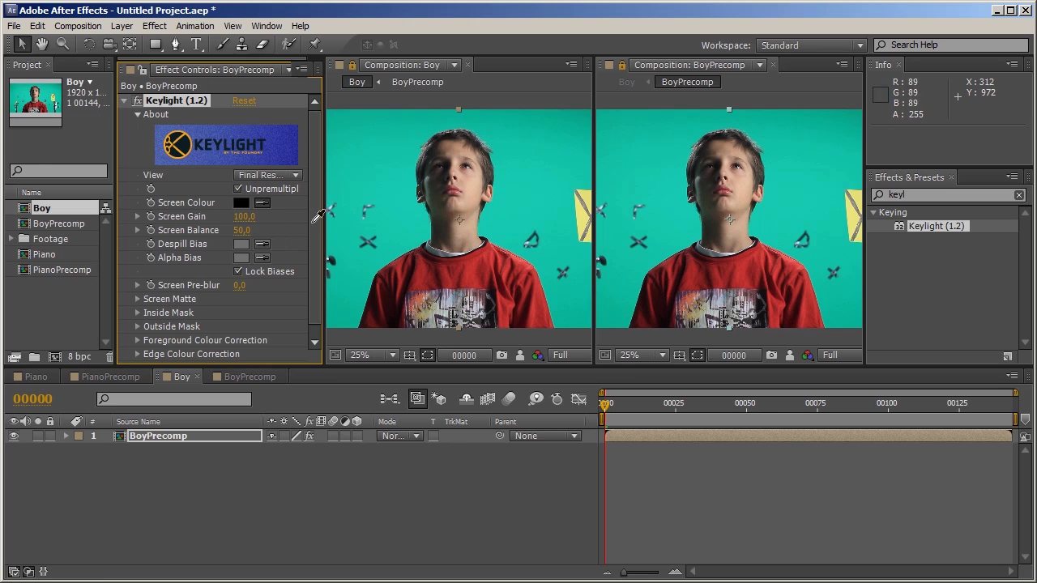
{"action": "left_click", "coordinate": [419, 244]}
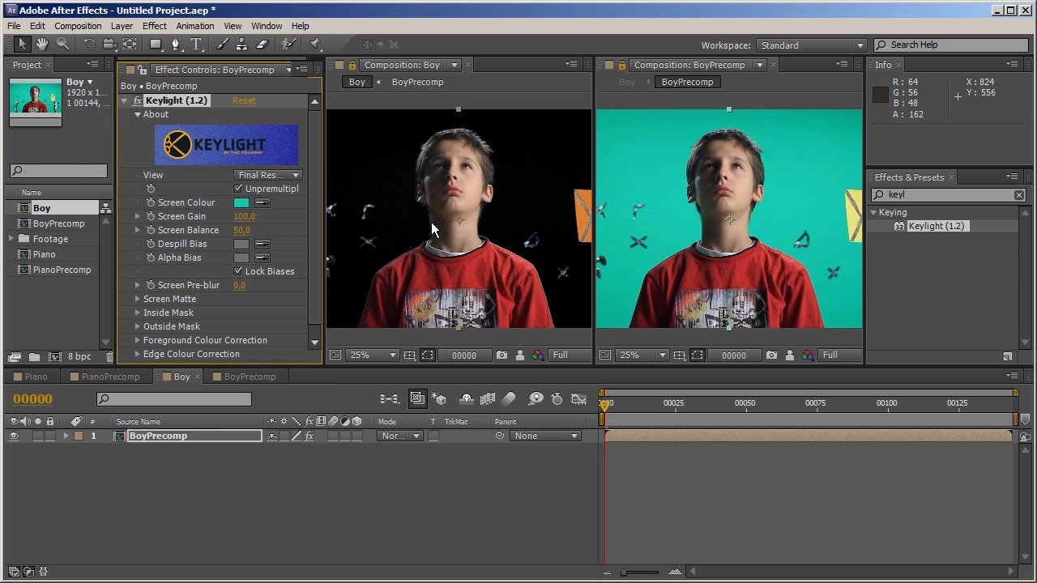
Apply Channel Combiner to the look_selected.mov layer in BoyPrecomp and set its conversion to RGB to YUV.
{"action": "key", "text": "period"}
{"action": "key", "text": "period"}
{"action": "key", "text": "period"}
{"action": "left_click_drag", "start_coordinate": [374, 143], "coordinate": [466, 272]}
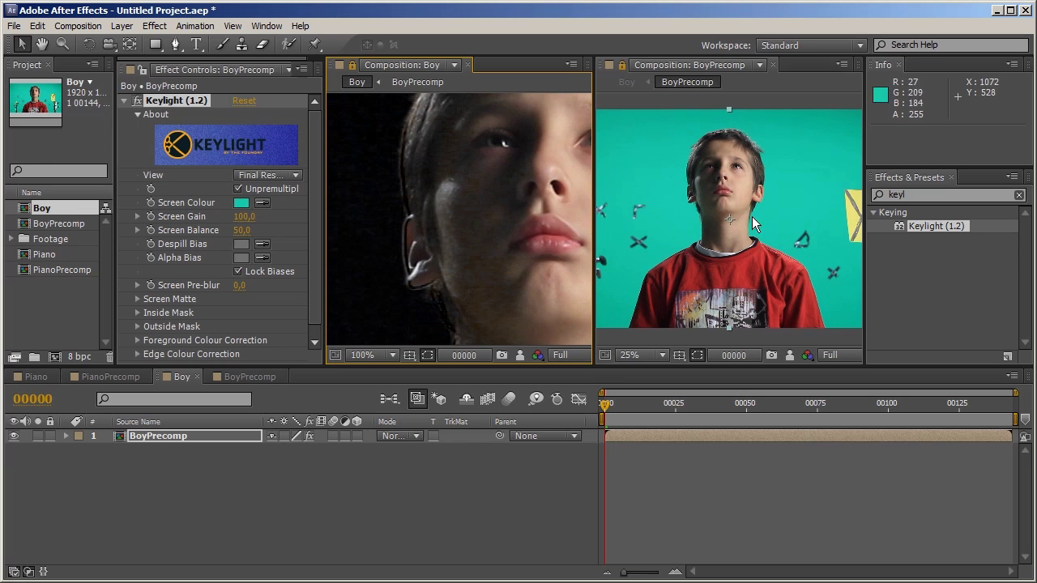
{"action": "left_click", "coordinate": [240, 374]}
{"action": "left_click", "coordinate": [918, 196]}
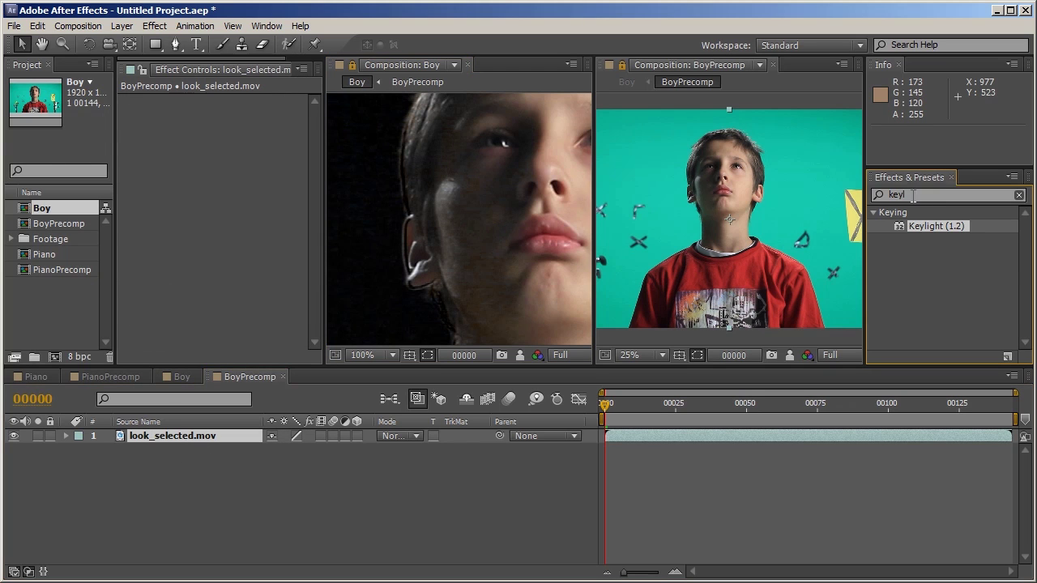
{"action": "type", "text": "channel"}
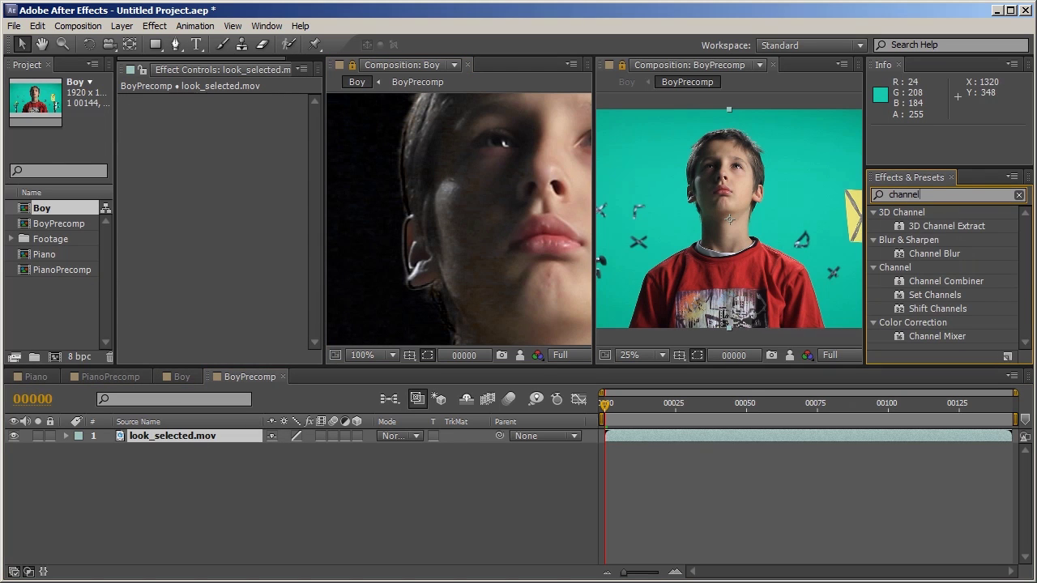
{"action": "left_click_drag", "start_coordinate": [953, 279], "coordinate": [700, 433]}
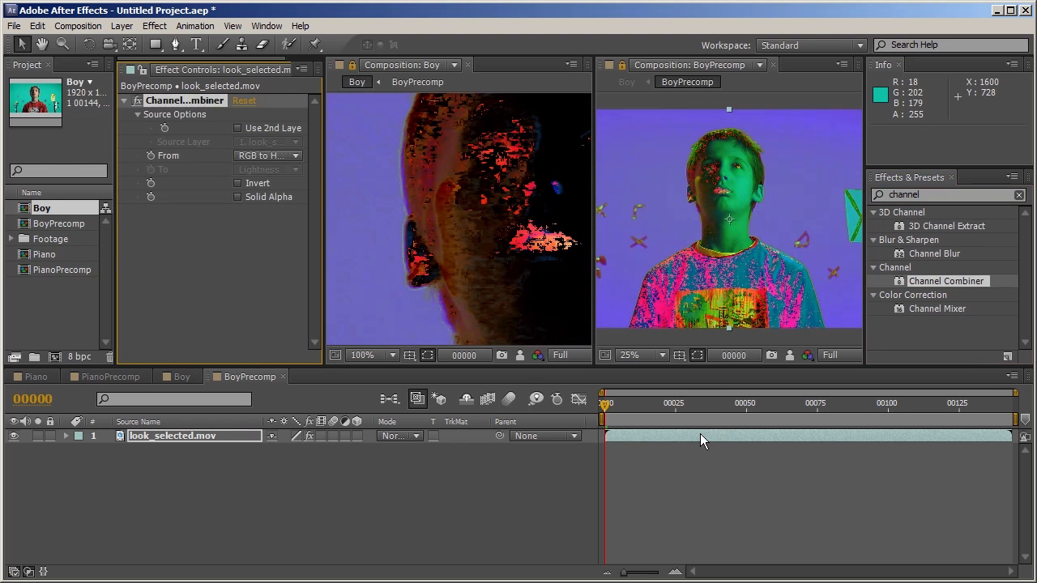
{"action": "left_click", "coordinate": [291, 157]}
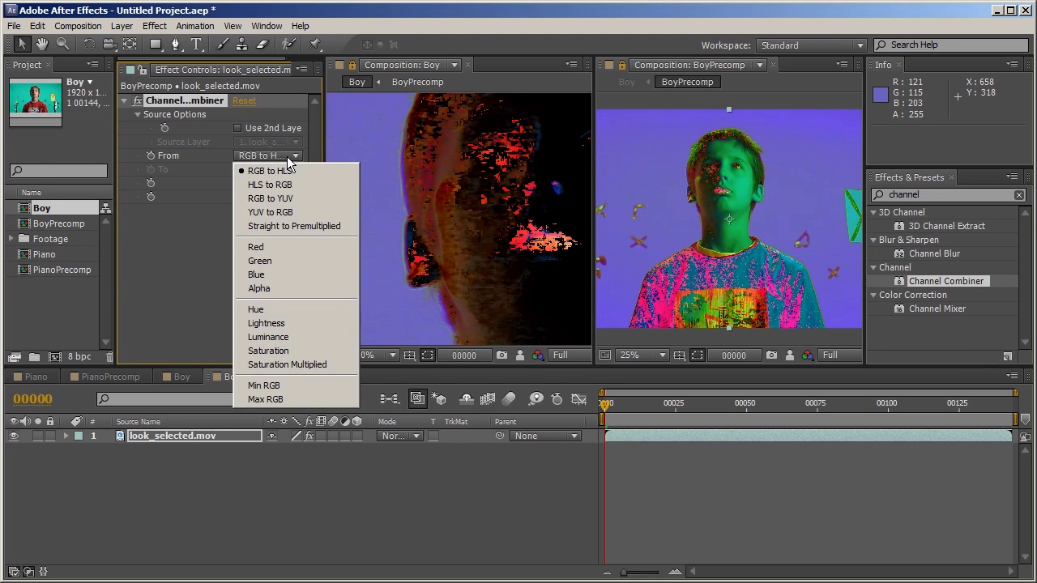
{"action": "left_click", "coordinate": [270, 199]}
Apply Channel Blur to look_selected.mov with Green and Blue Blurriness at 10 and Repeat Edge Pixels enabled.
{"action": "double_click", "coordinate": [926, 253]}
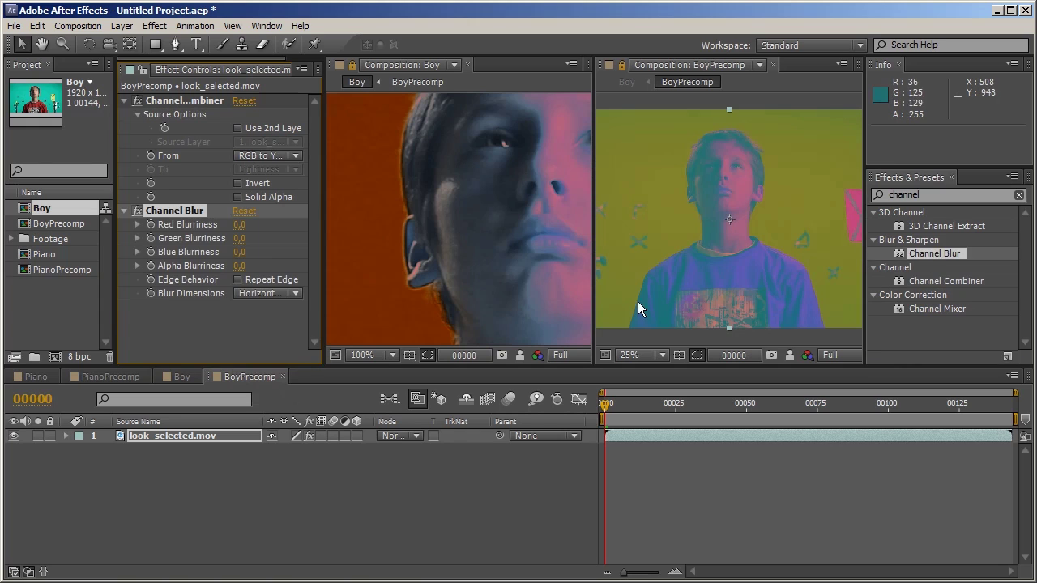
{"action": "left_click", "coordinate": [239, 239]}
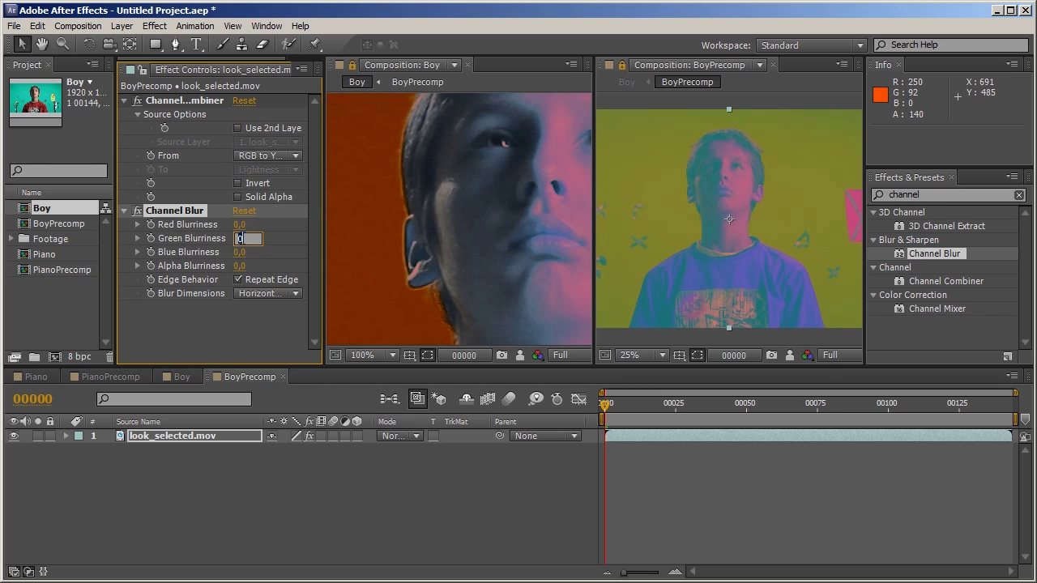
{"action": "type", "text": "10"}
{"action": "key", "text": "Return"}
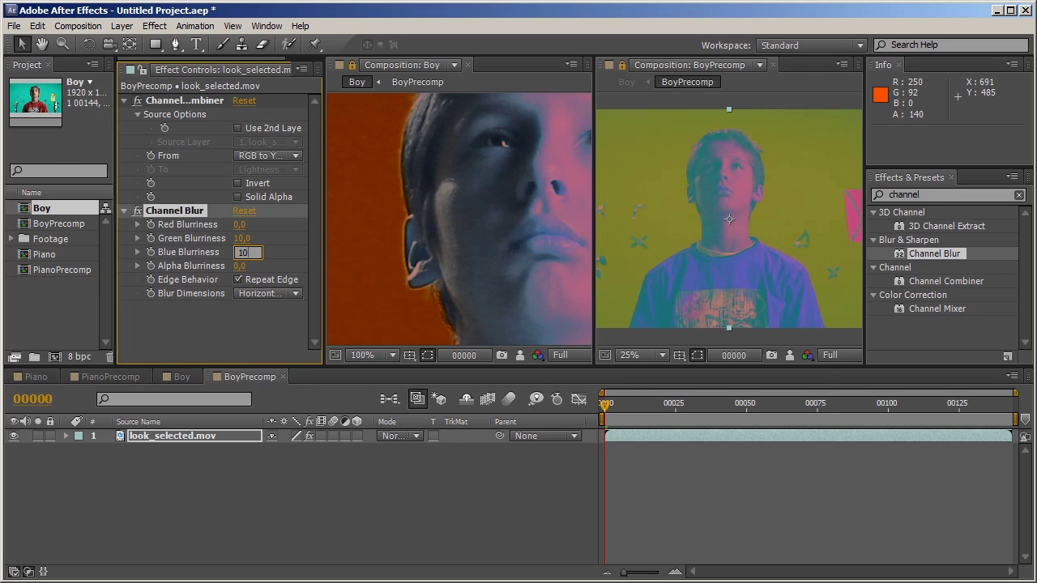
Add a second Channel Combiner after the blur and set its conversion to YUV to RGB.
{"action": "double_click", "coordinate": [940, 281]}
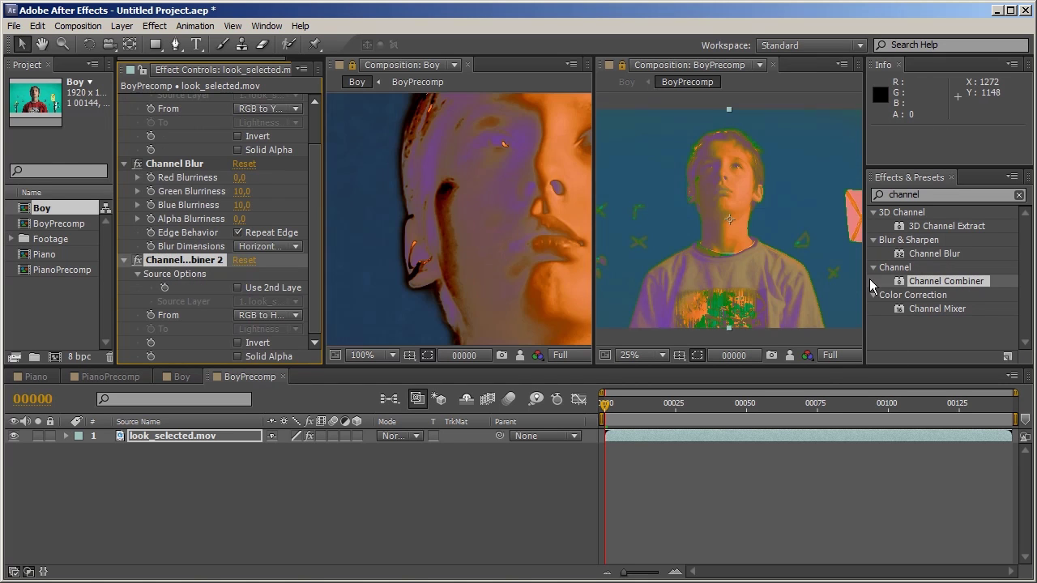
{"action": "left_click", "coordinate": [267, 315]}
{"action": "left_click", "coordinate": [280, 372]}
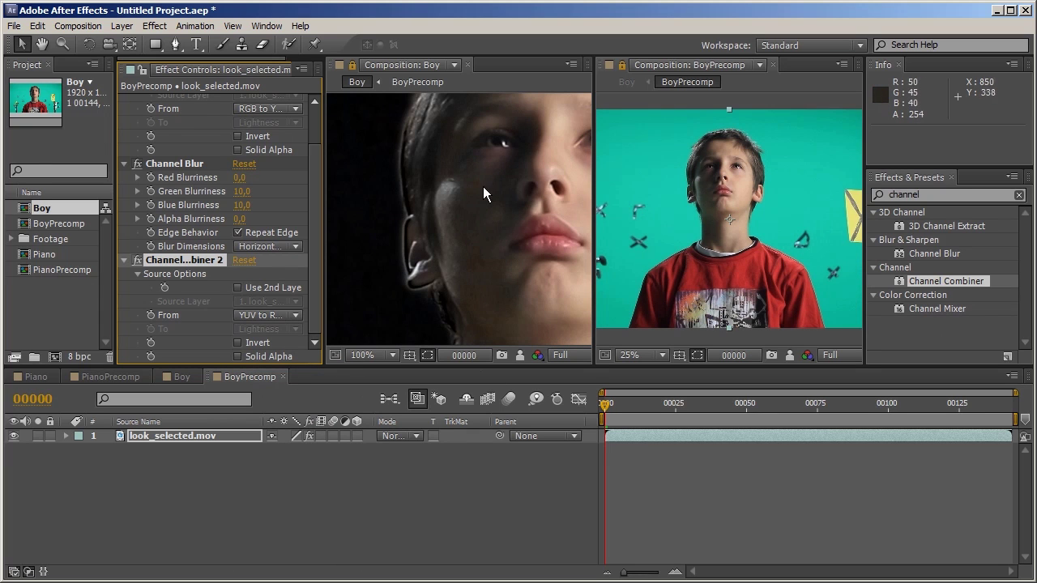
Compare the key with and without the effects on the look_selected.mov layer.
{"action": "left_click", "coordinate": [311, 437]}
{"action": "left_click", "coordinate": [310, 436]}
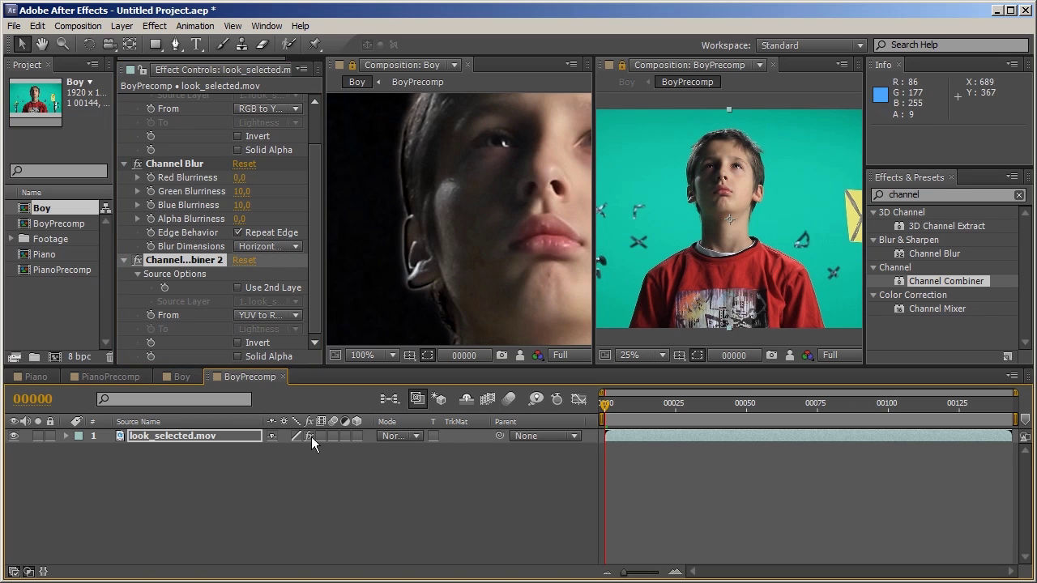
{"action": "left_click", "coordinate": [311, 435]}
Try Channel Blur with Green and Blue Blurriness at 0 and at 2.
{"action": "left_click", "coordinate": [241, 192]}
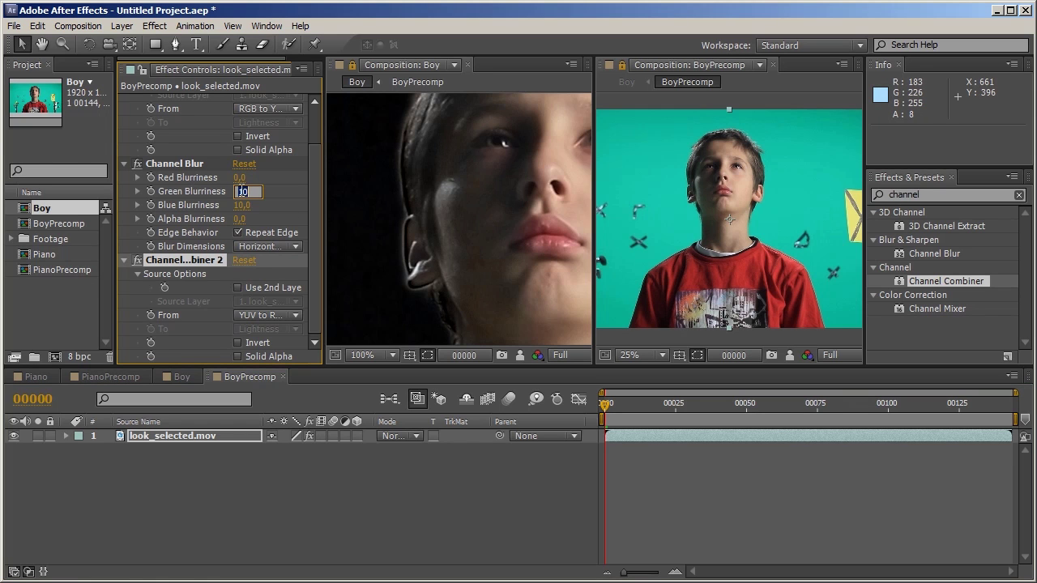
{"action": "type", "text": "0"}
{"action": "key", "text": "Return"}
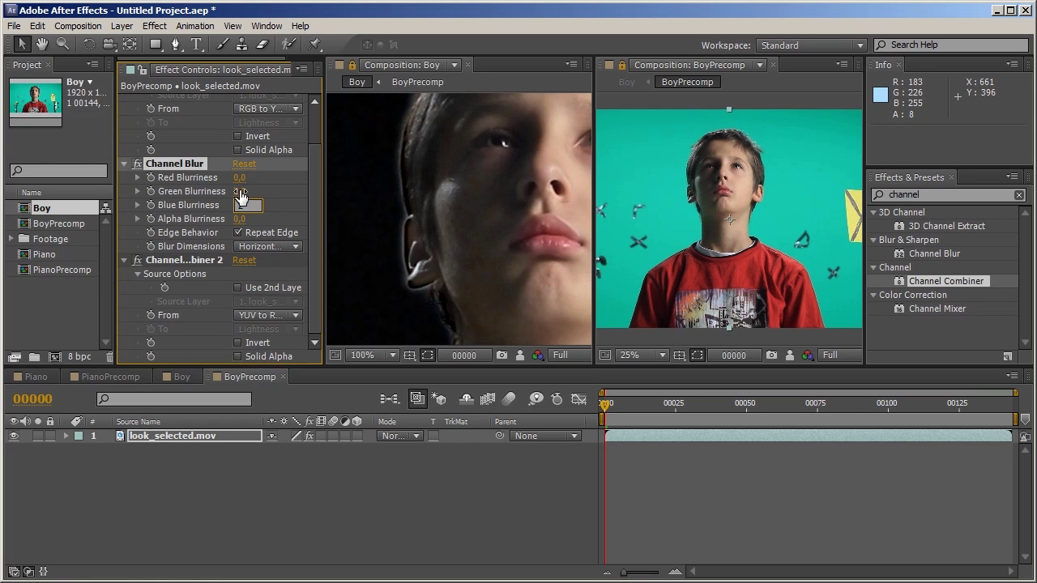
{"action": "left_click_drag", "start_coordinate": [240, 194], "coordinate": [248, 194]}
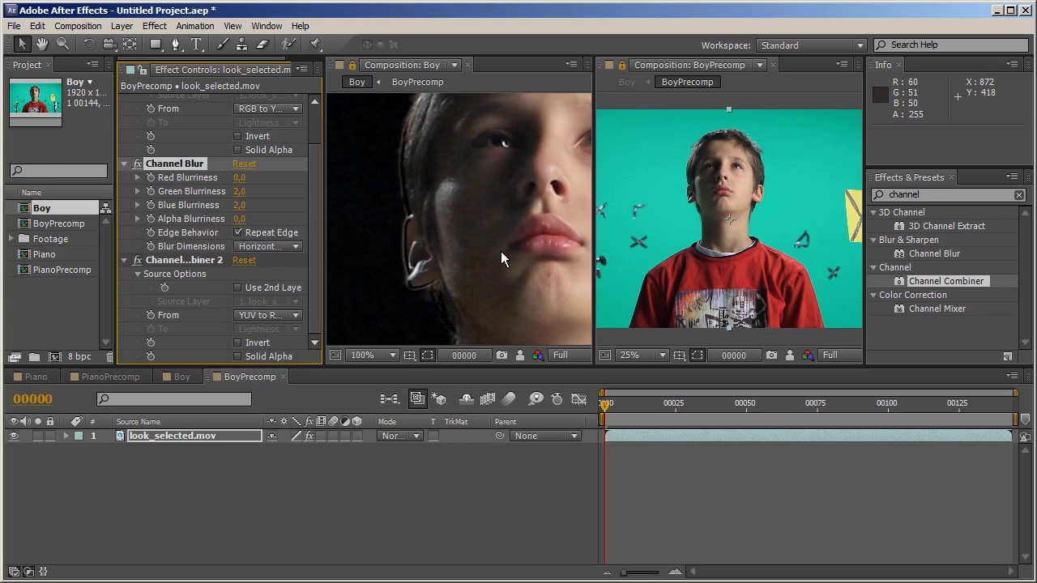
Set the Green and Blue Blurriness of Channel Blur to 10.
{"action": "left_click", "coordinate": [242, 193]}
{"action": "type", "text": "10"}
{"action": "key", "text": "Tab"}
{"action": "type", "text": "10"}
{"action": "key", "text": "Return"}
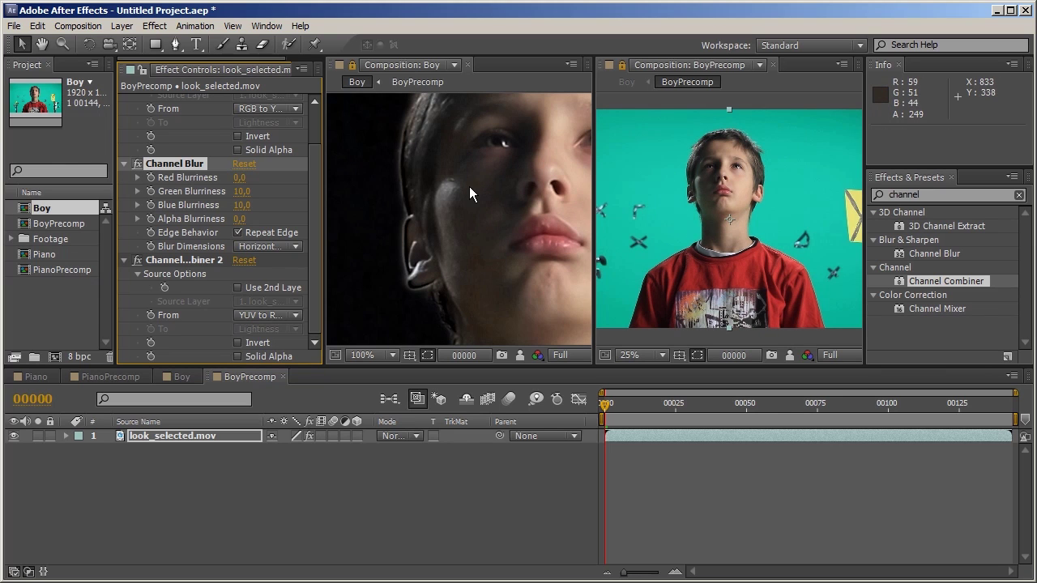
Collapse both Channel Combiner effects and set the Green and Blue Blurriness of Channel Blur to 20.
{"action": "scroll", "coordinate": [190, 194], "scroll_direction": "up", "scroll_amount": 2}
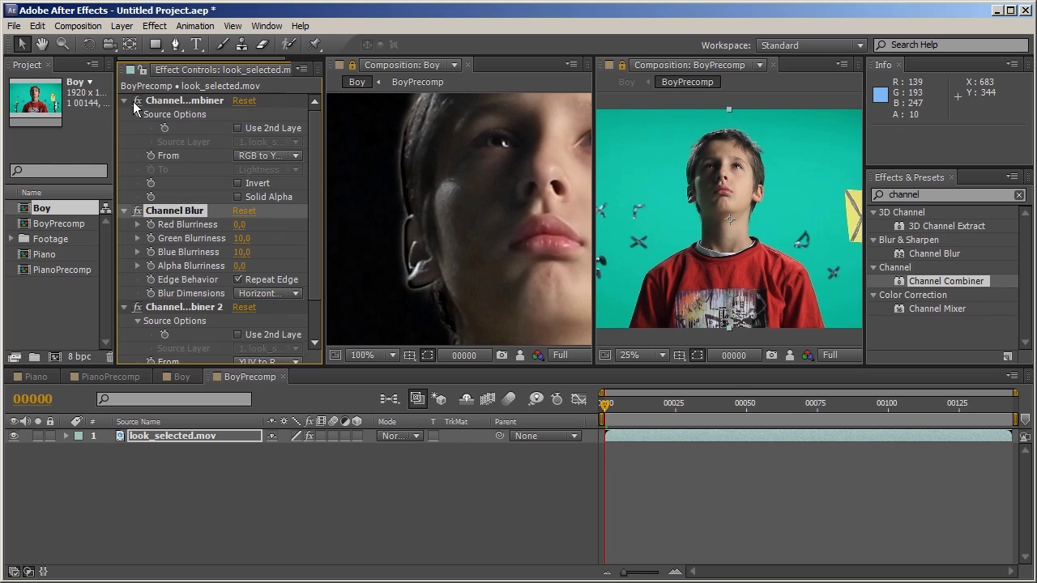
{"action": "left_click", "coordinate": [125, 101]}
{"action": "left_click", "coordinate": [125, 114]}
{"action": "left_click", "coordinate": [124, 127]}
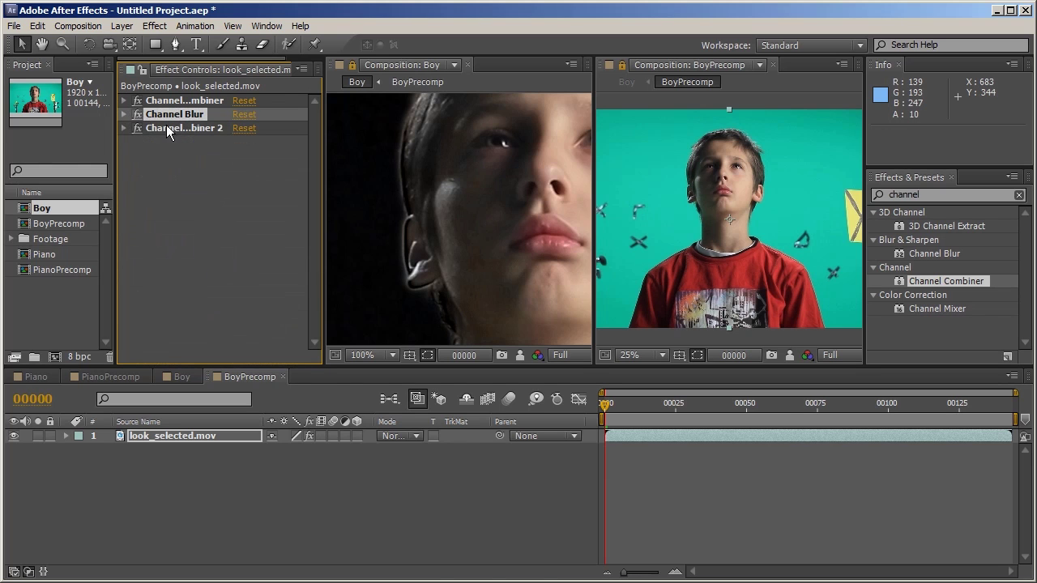
{"action": "left_click", "coordinate": [128, 116]}
{"action": "left_click", "coordinate": [241, 142]}
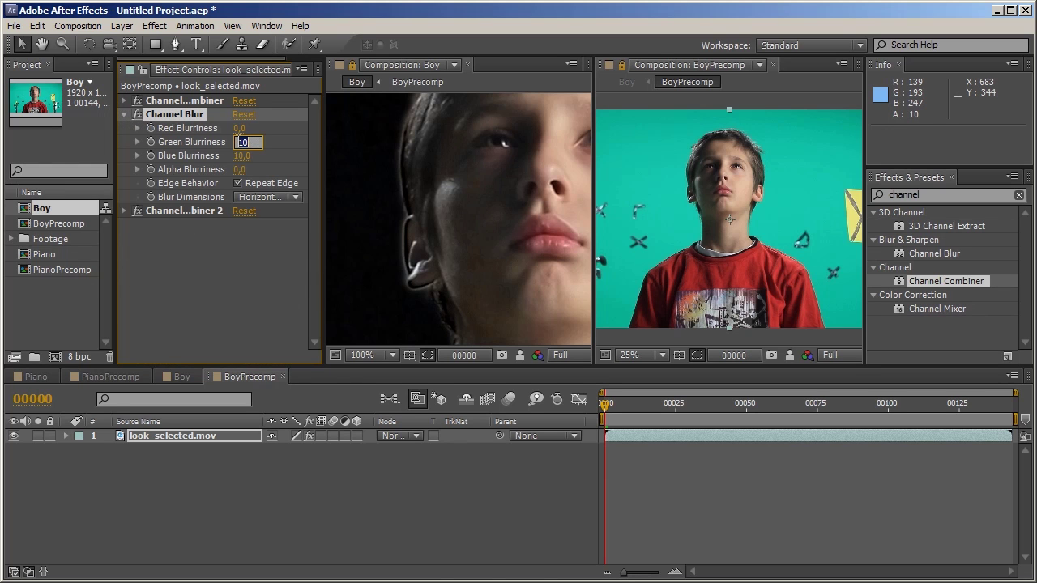
{"action": "type", "text": "0"}
{"action": "key", "text": "Return"}
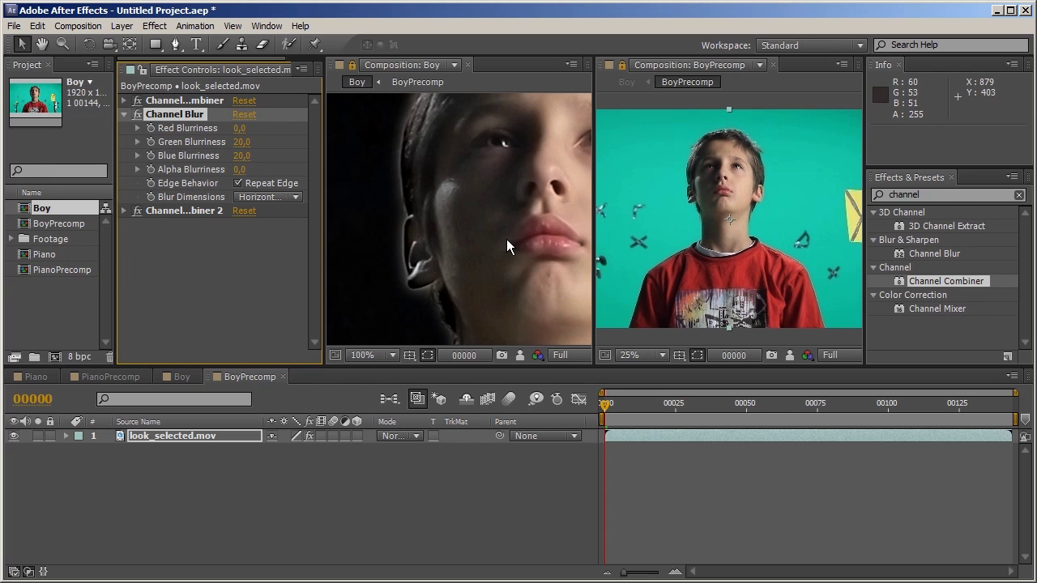
Apply Color Range to the BoyPrecomp footage and widen the effect settings to reveal its eyedroppers.
{"action": "left_click", "coordinate": [948, 194]}
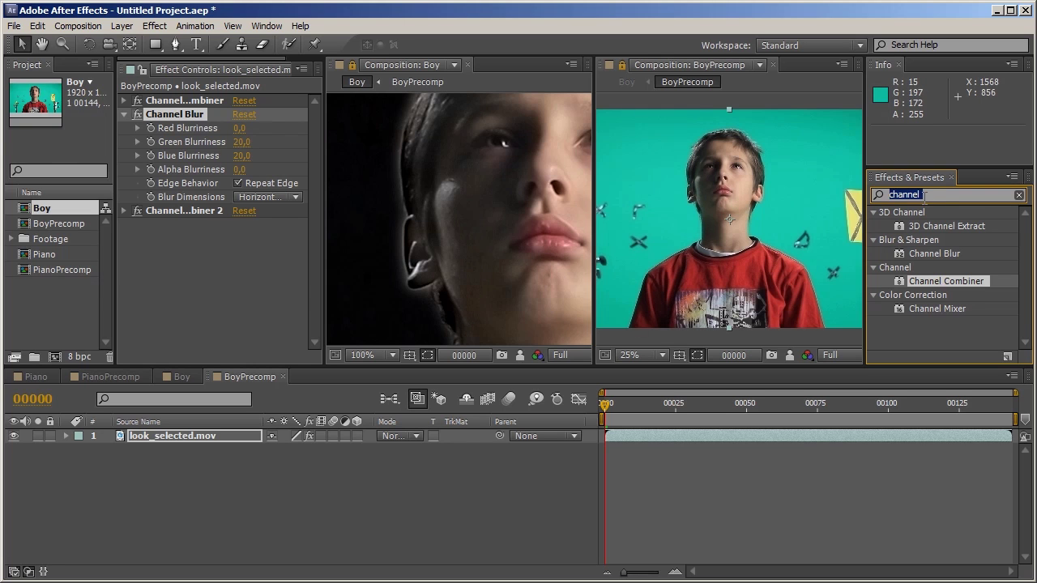
{"action": "key", "text": "BackSpace"}
{"action": "type", "text": "color r"}
{"action": "left_click_drag", "start_coordinate": [928, 228], "coordinate": [835, 236]}
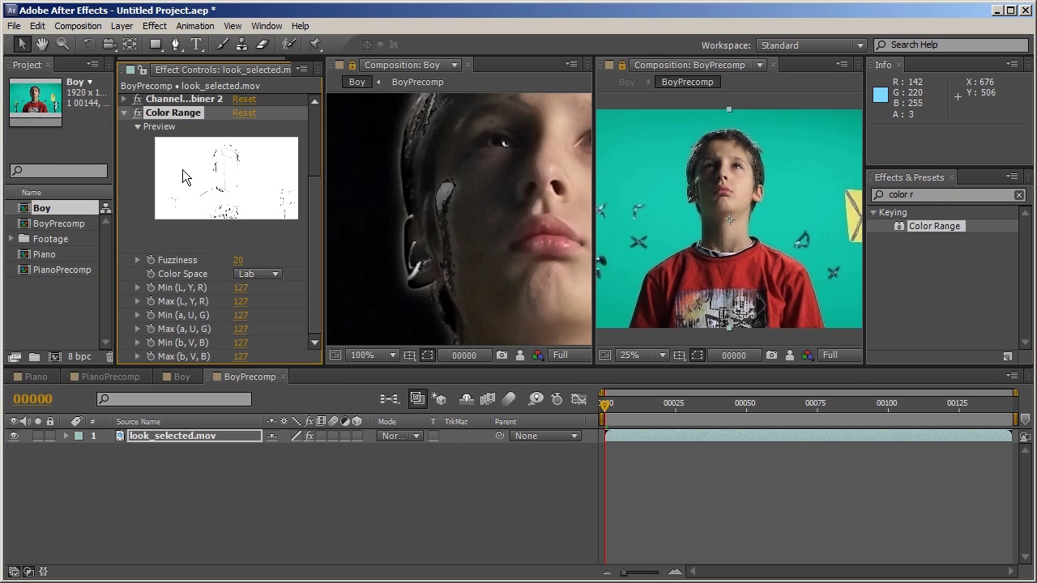
{"action": "left_click_drag", "start_coordinate": [323, 217], "coordinate": [370, 217]}
Sample the green beside the boy's head for Color Range, adding the green beside his shoulder and in the frame's upper right corner.
{"action": "left_click", "coordinate": [318, 145]}
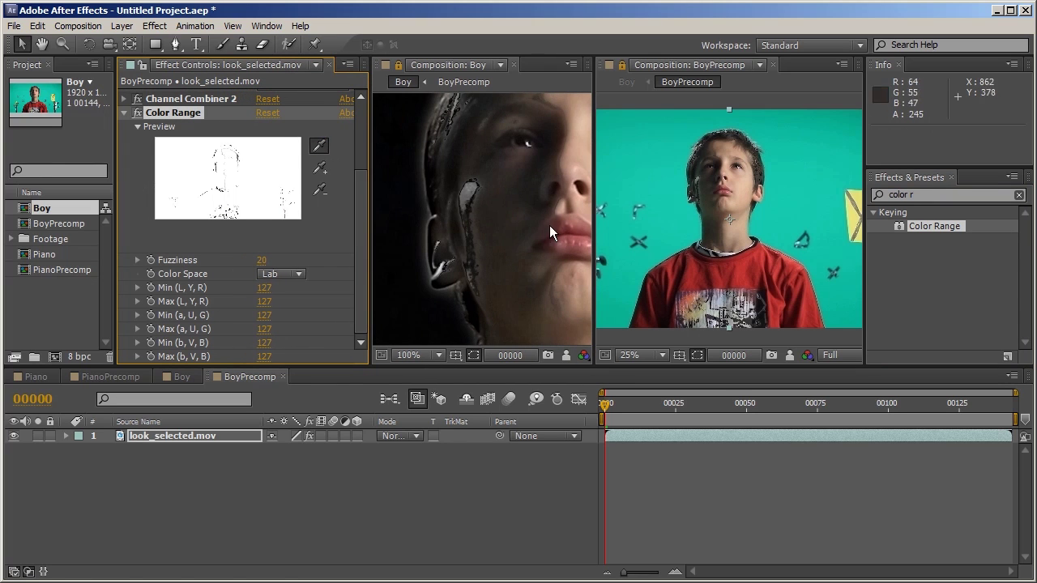
{"action": "left_click", "coordinate": [679, 143]}
{"action": "left_click", "coordinate": [321, 167]}
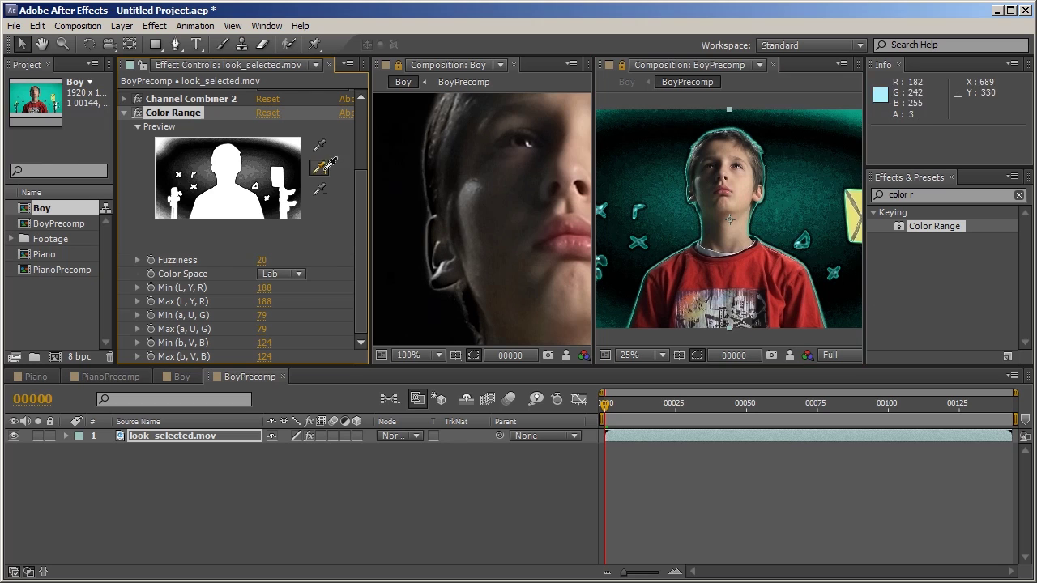
{"action": "left_click", "coordinate": [677, 201]}
{"action": "left_click", "coordinate": [321, 167]}
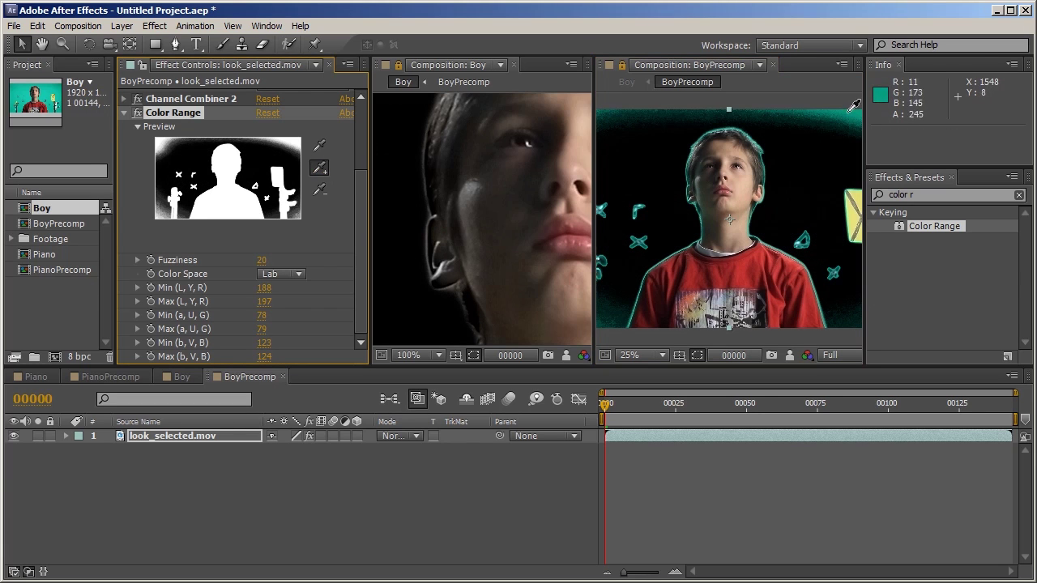
{"action": "left_click", "coordinate": [853, 120]}
{"action": "scroll", "coordinate": [727, 241], "scroll_direction": "up", "scroll_amount": 4}
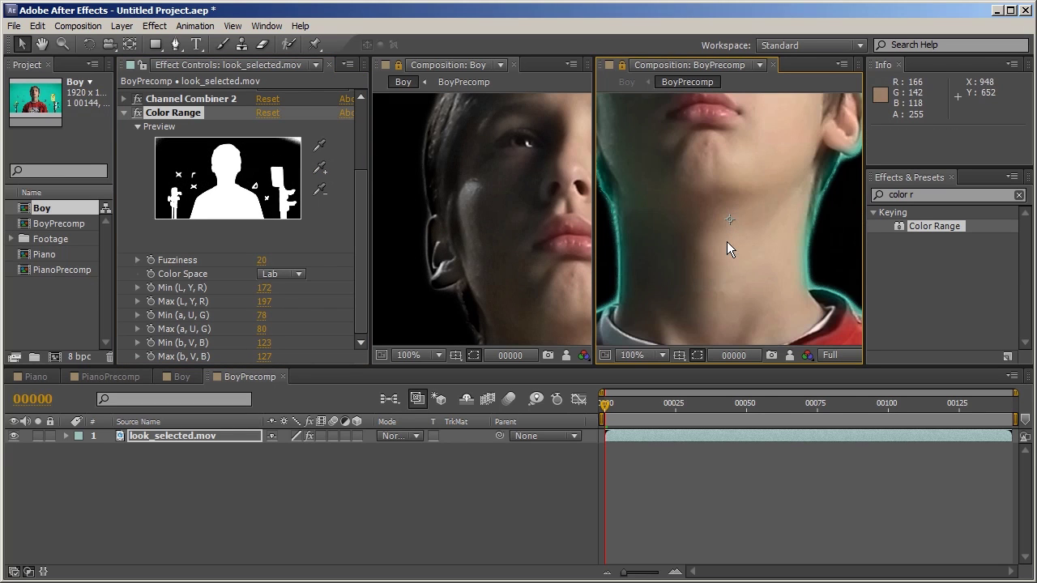
{"action": "scroll", "coordinate": [727, 242], "scroll_direction": "down", "scroll_amount": 2}
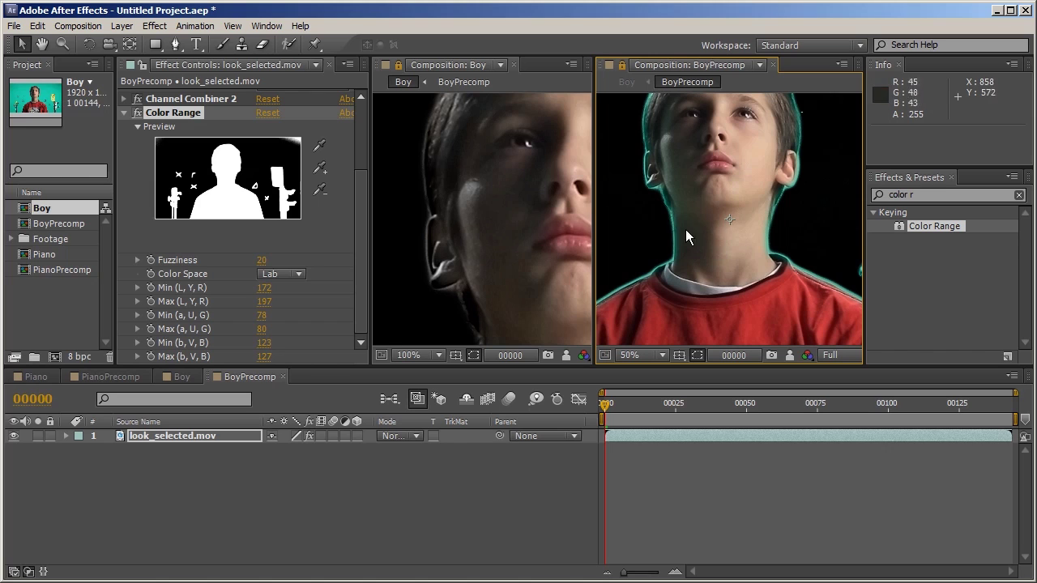
Collapse Color Range and apply Simple Choker to the boy footage with Choke Matte at 94.60.
{"action": "left_click", "coordinate": [125, 112]}
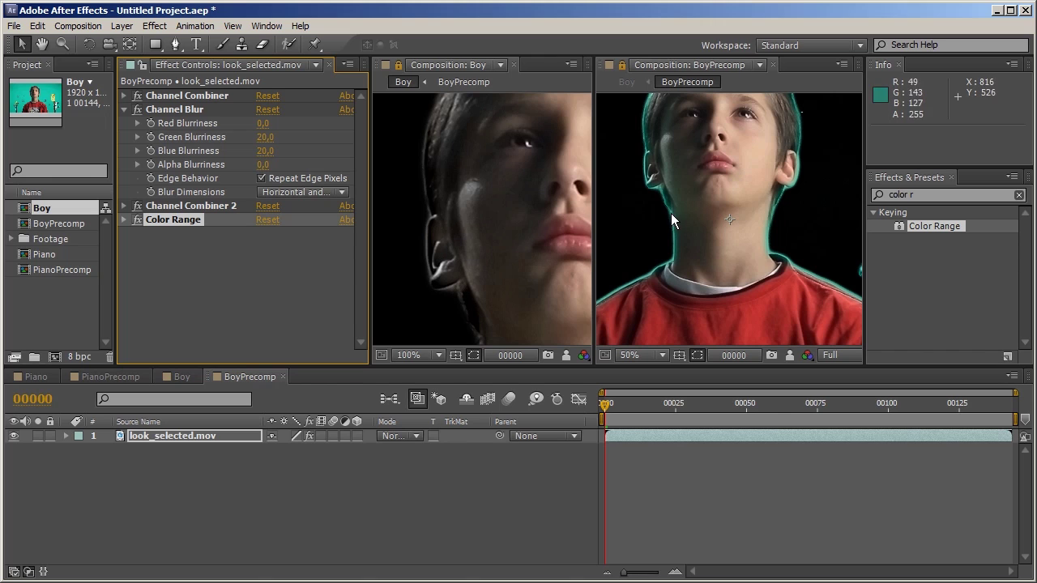
{"action": "left_click", "coordinate": [939, 195]}
{"action": "type", "text": "si"}
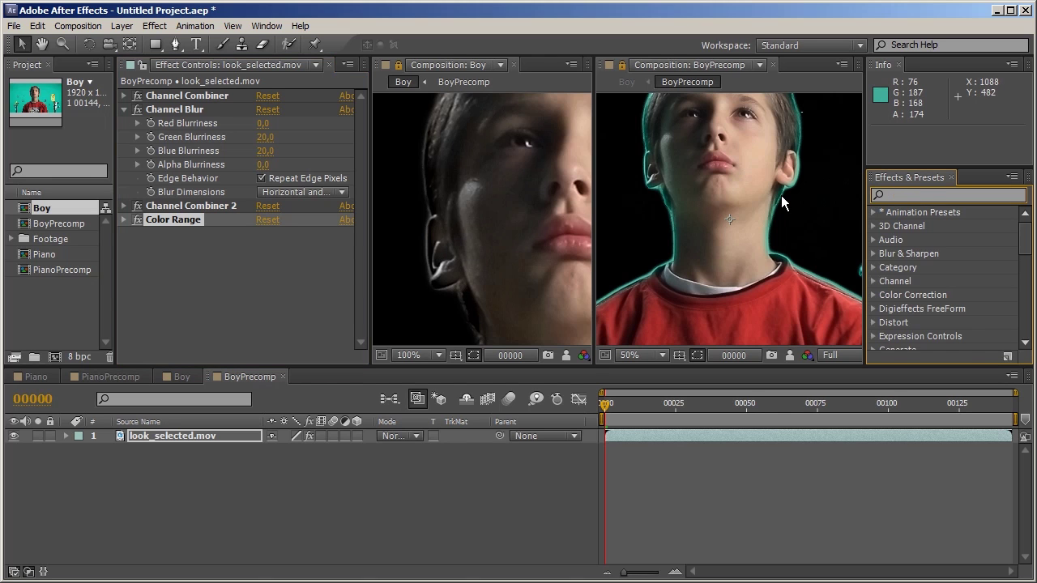
{"action": "type", "text": "m"}
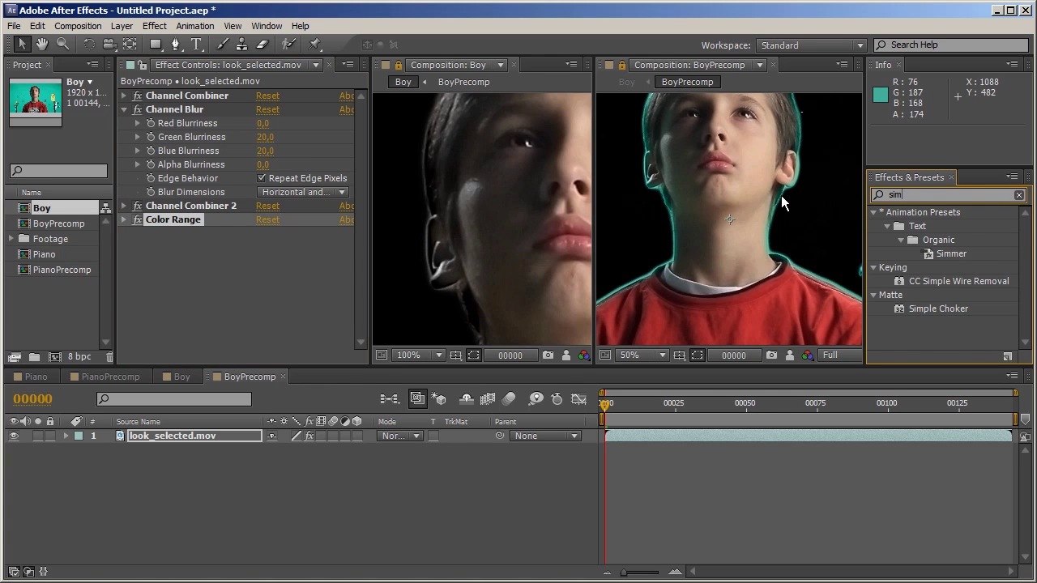
{"action": "left_click", "coordinate": [922, 309]}
{"action": "left_click_drag", "start_coordinate": [922, 310], "coordinate": [707, 254]}
Apply CC Composite after Simple Choker, compositing the original Behind with RGB Only disabled.
{"action": "left_click", "coordinate": [909, 176]}
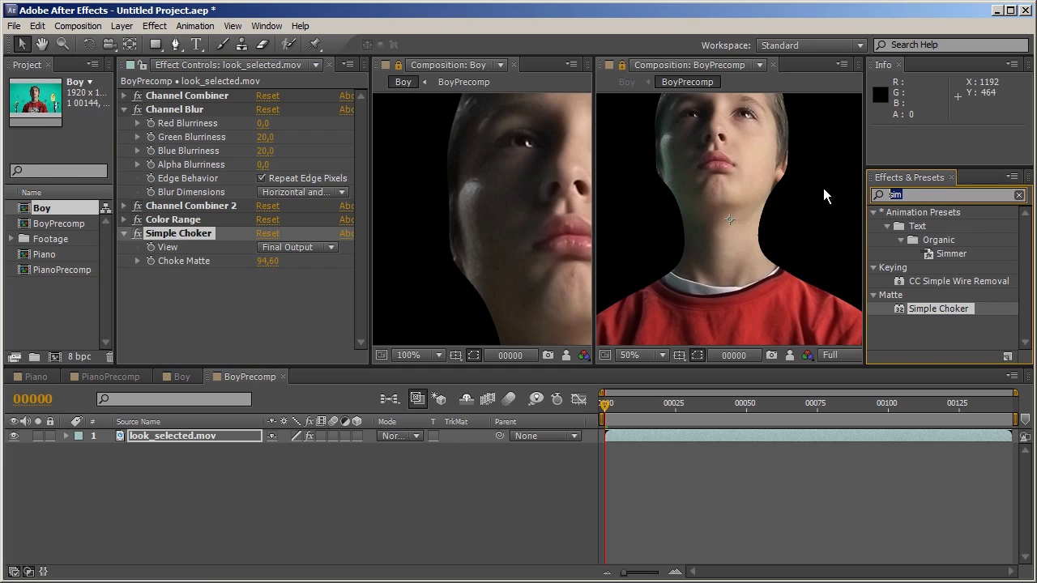
{"action": "type", "text": "cc c"}
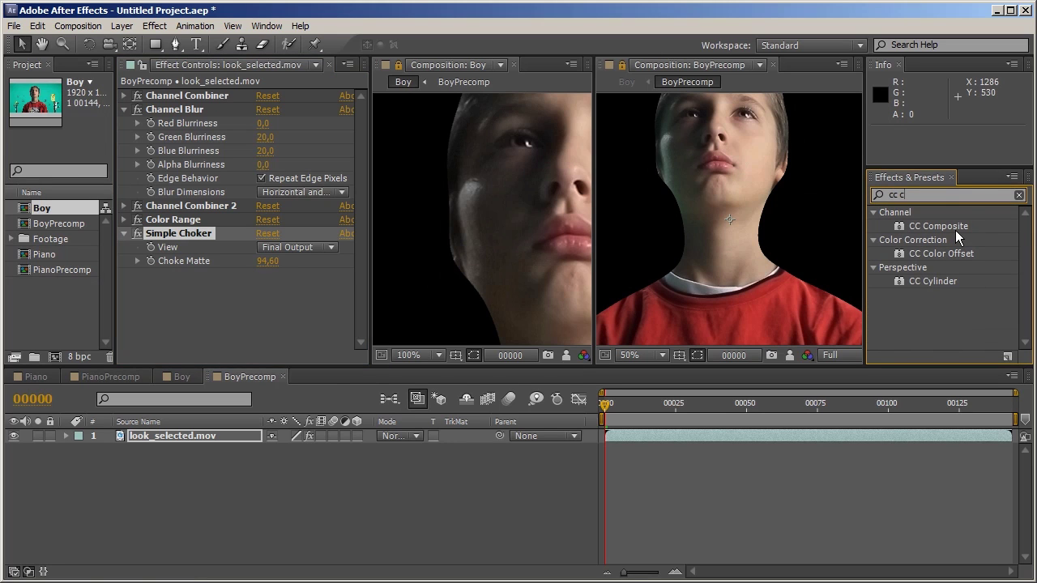
{"action": "left_click_drag", "start_coordinate": [956, 228], "coordinate": [284, 296]}
{"action": "left_click", "coordinate": [288, 302]}
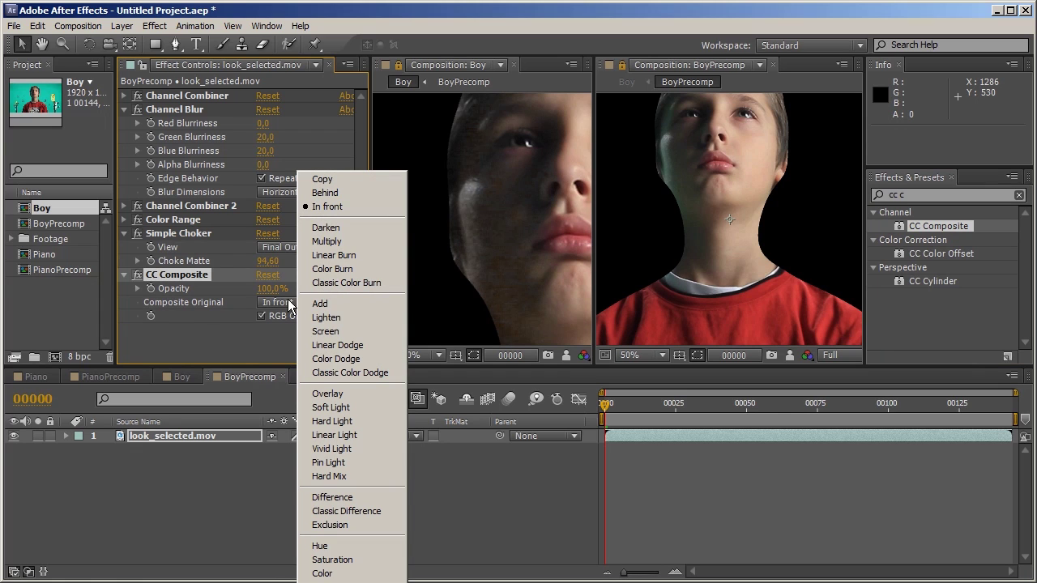
{"action": "left_click", "coordinate": [325, 193]}
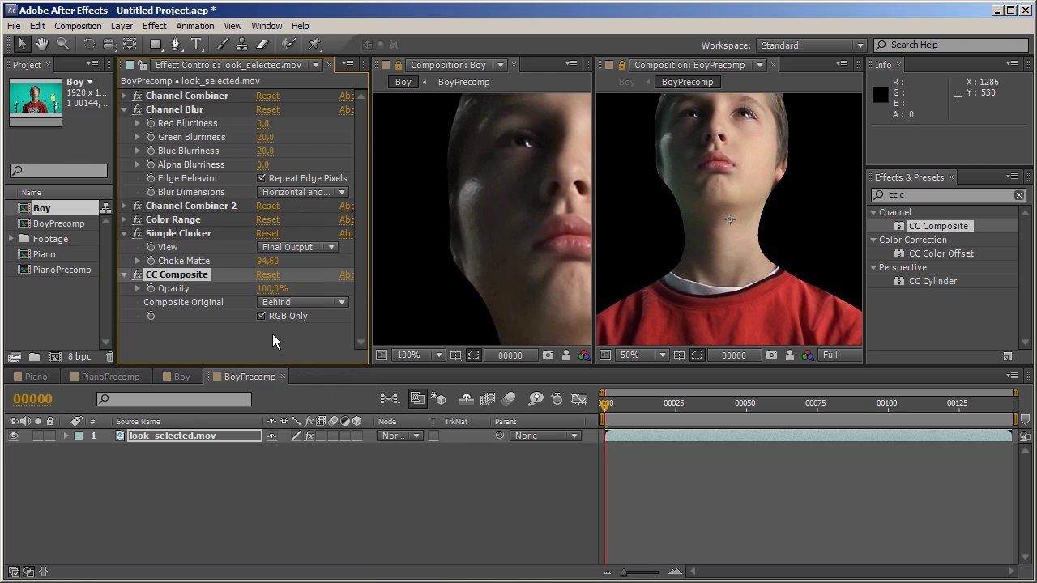
{"action": "left_click", "coordinate": [260, 315]}
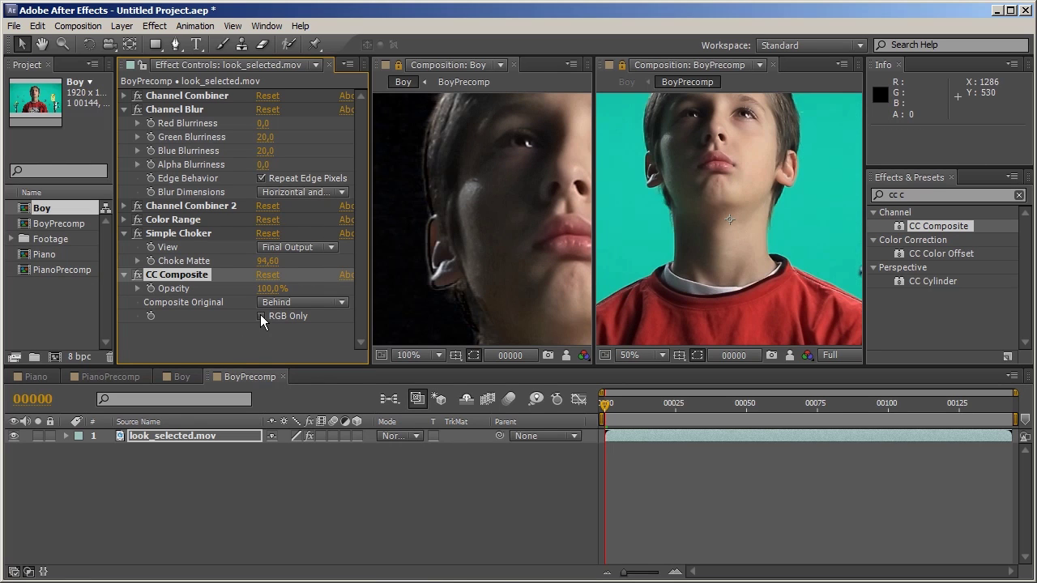
Compare the picture with and without CC Composite, leaving the effect disabled.
{"action": "left_click", "coordinate": [138, 274]}
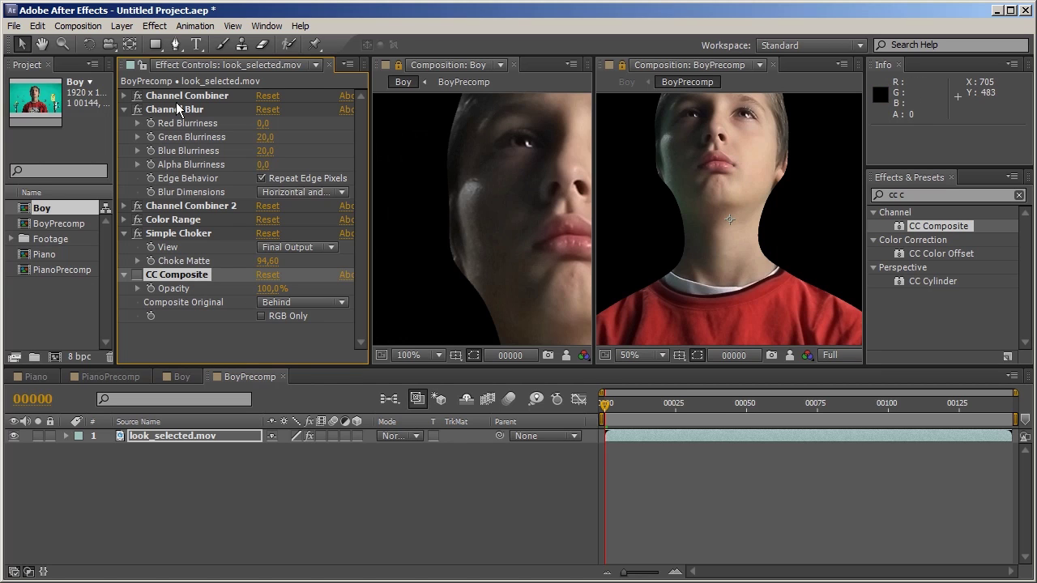
{"action": "left_click", "coordinate": [138, 276]}
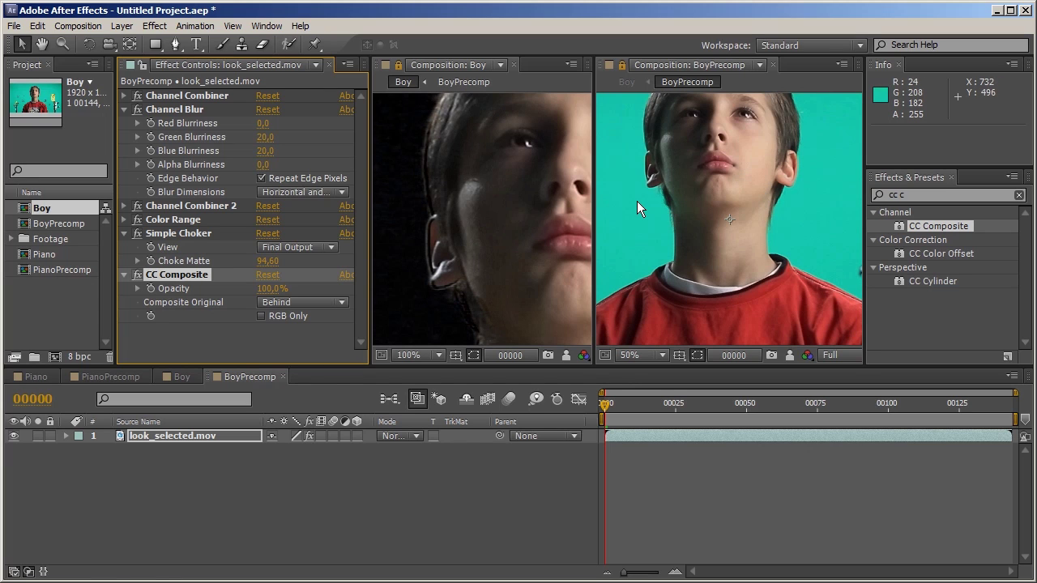
{"action": "left_click", "coordinate": [137, 275]}
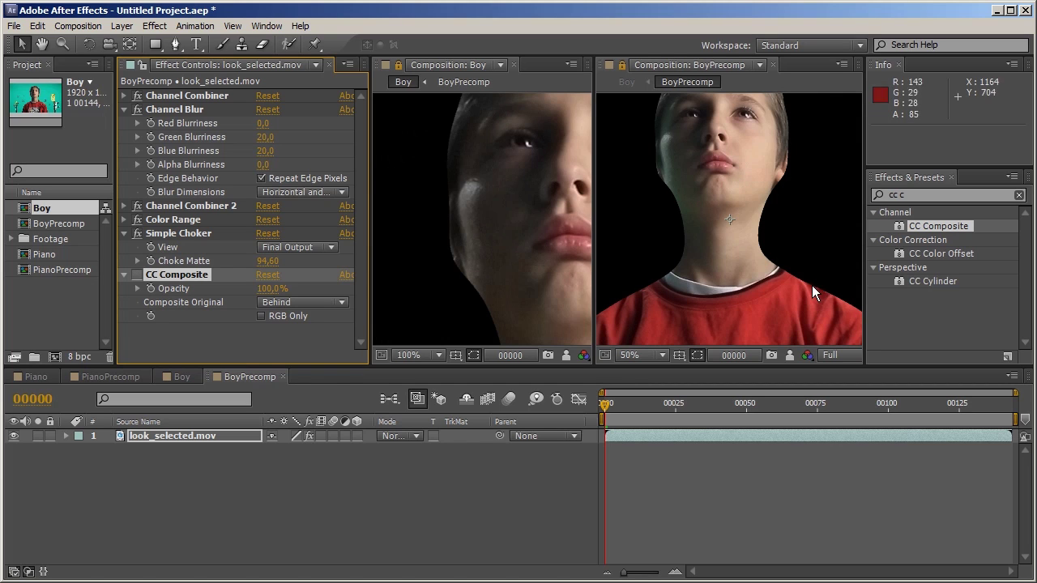
Insert a second Channel Blur between Simple Choker and CC Composite.
{"action": "left_click", "coordinate": [909, 195]}
{"action": "key", "text": "BackSpace"}
{"action": "key", "text": "BackSpace"}
{"action": "key", "text": "BackSpace"}
{"action": "key", "text": "BackSpace"}
{"action": "type", "text": "channel"}
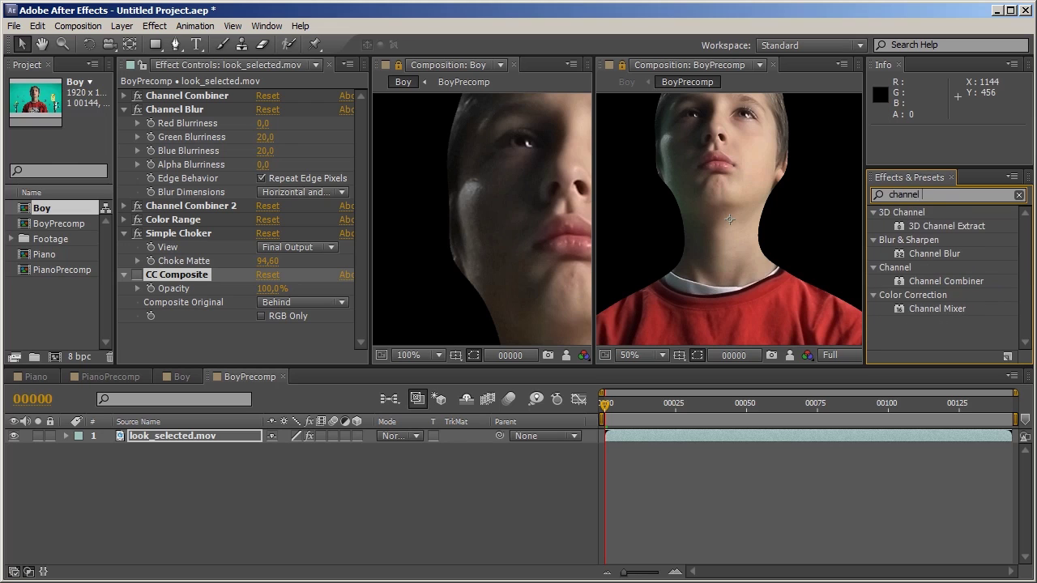
{"action": "left_click_drag", "start_coordinate": [932, 253], "coordinate": [293, 275]}
Enable Repeat Edge Pixels and set Alpha Blurriness to 18 on the second Channel Blur, and re-enable CC Composite.
{"action": "left_click", "coordinate": [261, 289]}
{"action": "left_click_drag", "start_coordinate": [265, 276], "coordinate": [281, 279]}
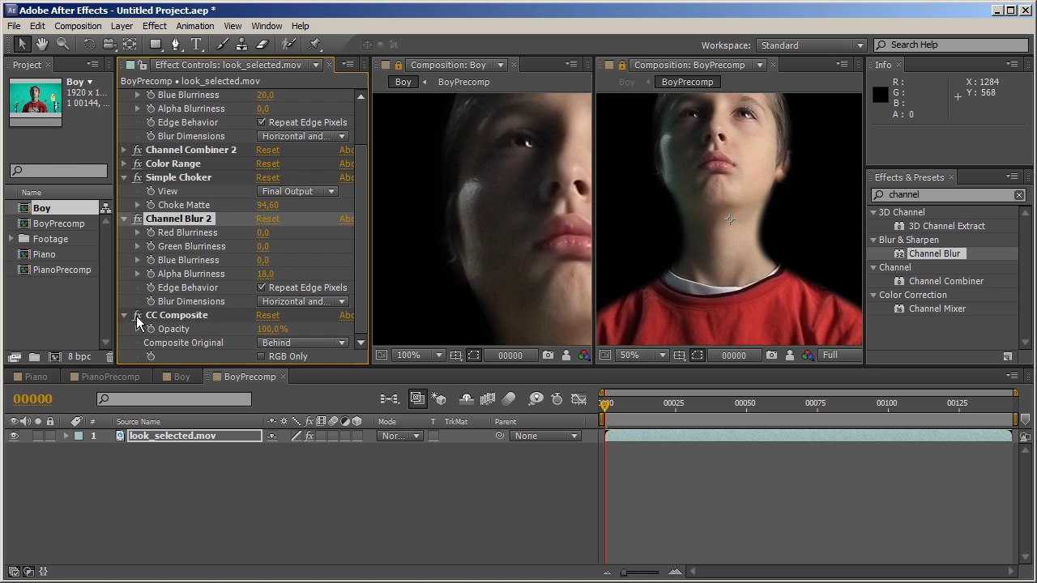
{"action": "left_click", "coordinate": [137, 316]}
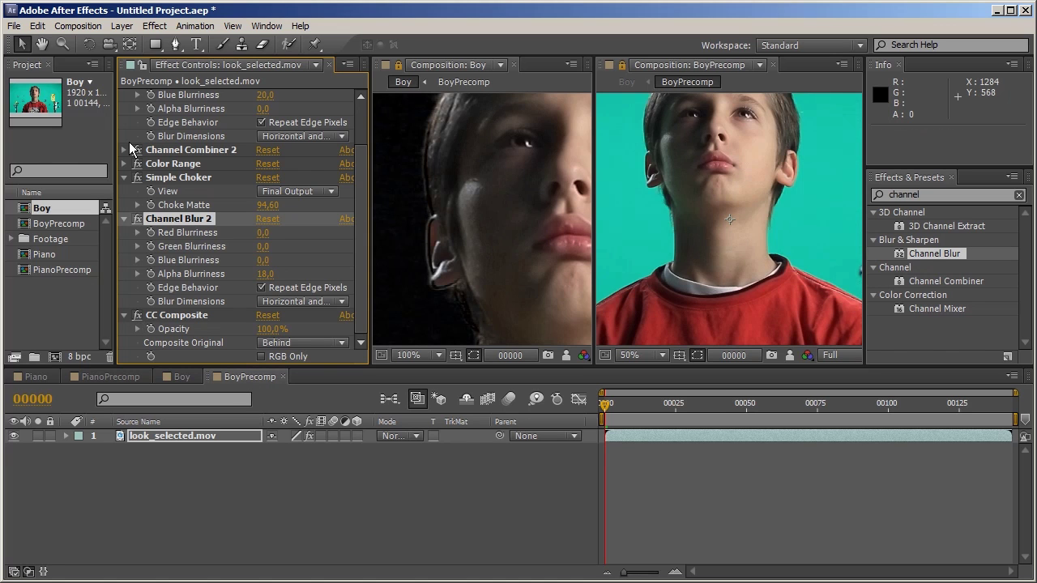
Collapse the properties of all the effects applied to look_selected.mov.
{"action": "scroll", "coordinate": [189, 178], "scroll_direction": "up", "scroll_amount": 2}
{"action": "left_click", "coordinate": [124, 108]}
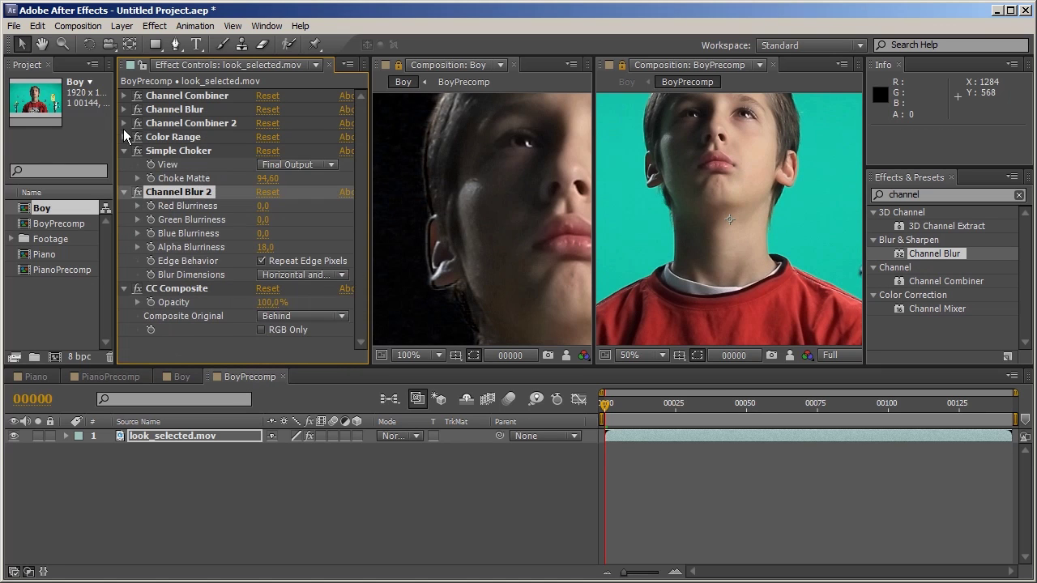
{"action": "left_click", "coordinate": [123, 151]}
{"action": "left_click", "coordinate": [123, 165]}
{"action": "left_click", "coordinate": [124, 178]}
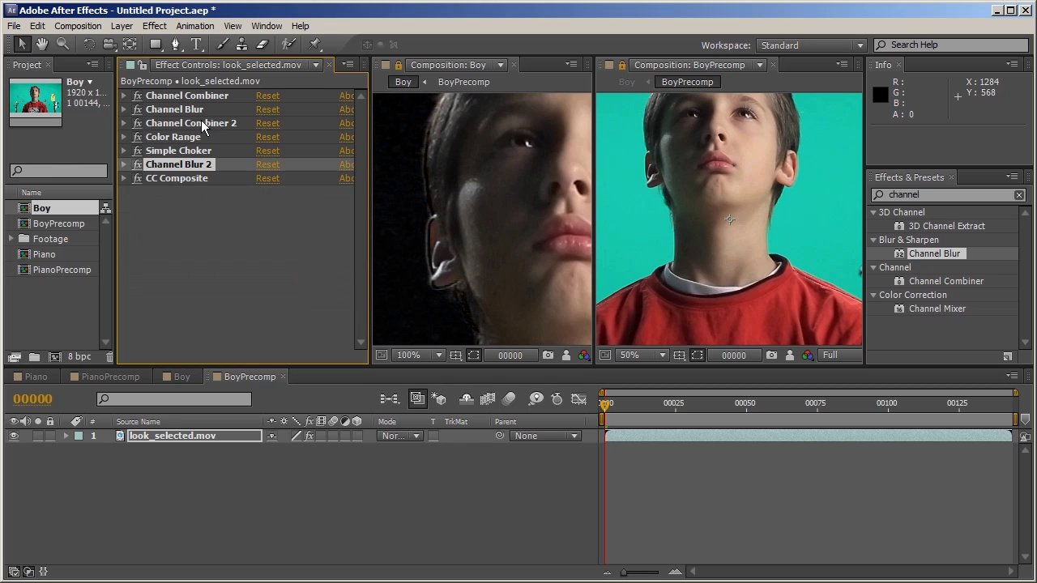
Duplicate Channel Combiner, Channel Blur and Channel Combiner 2, and place the three copies in the same order after CC Composite.
{"action": "left_click", "coordinate": [203, 96]}
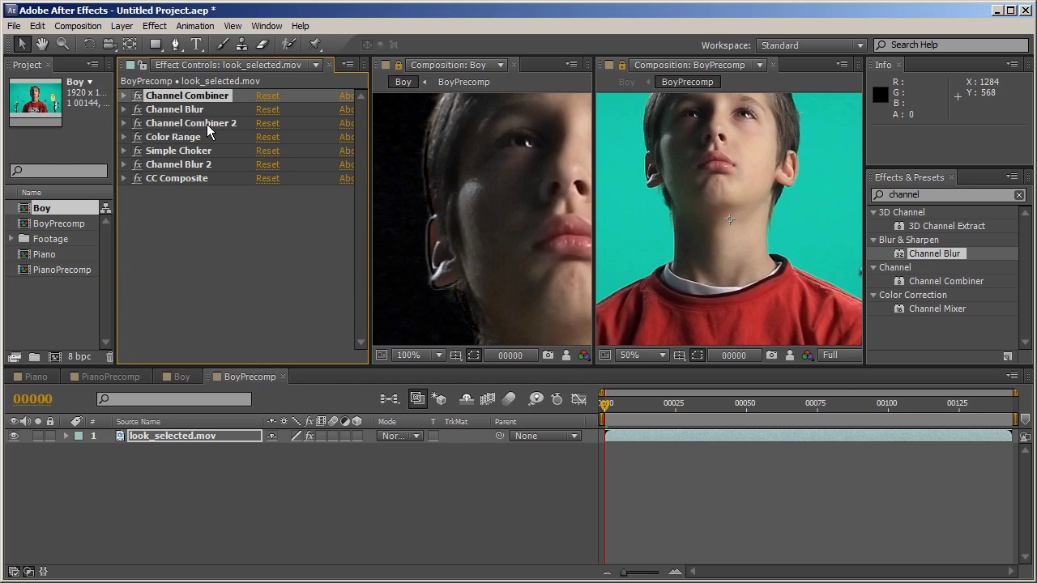
{"action": "left_click", "coordinate": [206, 124], "text": "shift"}
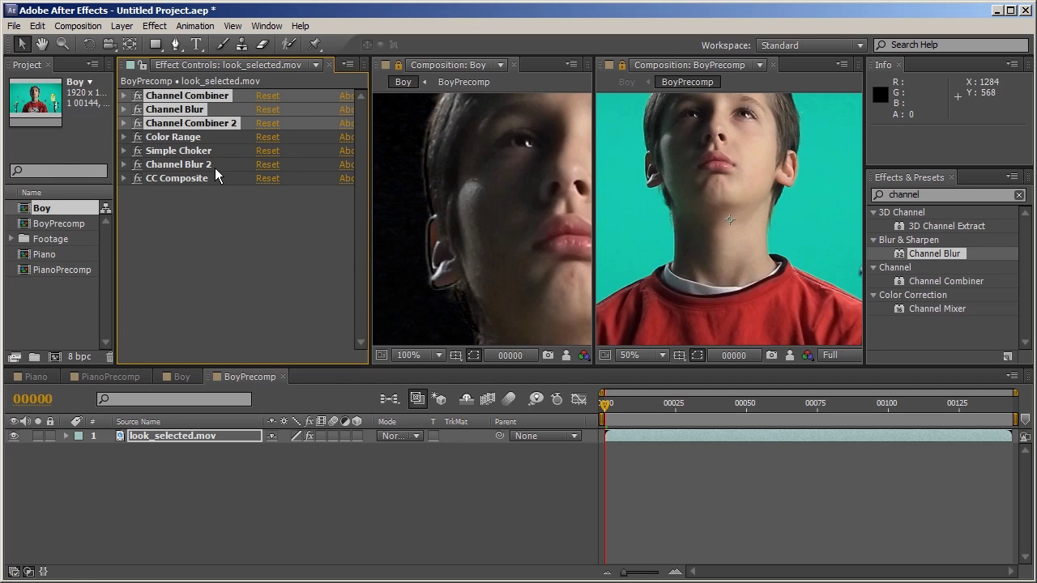
{"action": "key", "text": "ctrl+d"}
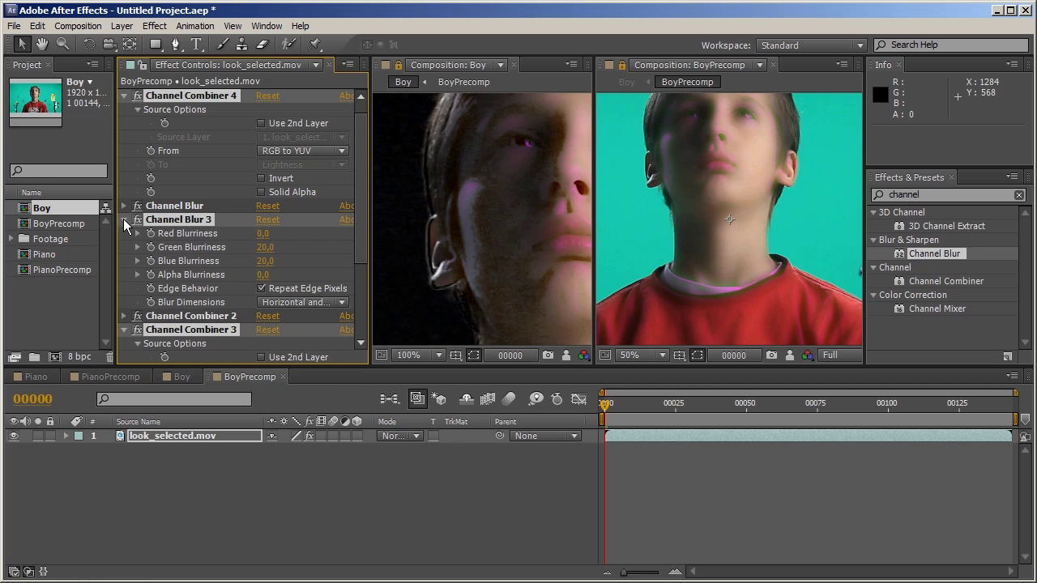
{"action": "left_click", "coordinate": [125, 226], "text": "ctrl"}
{"action": "left_click_drag", "start_coordinate": [199, 170], "coordinate": [211, 282]}
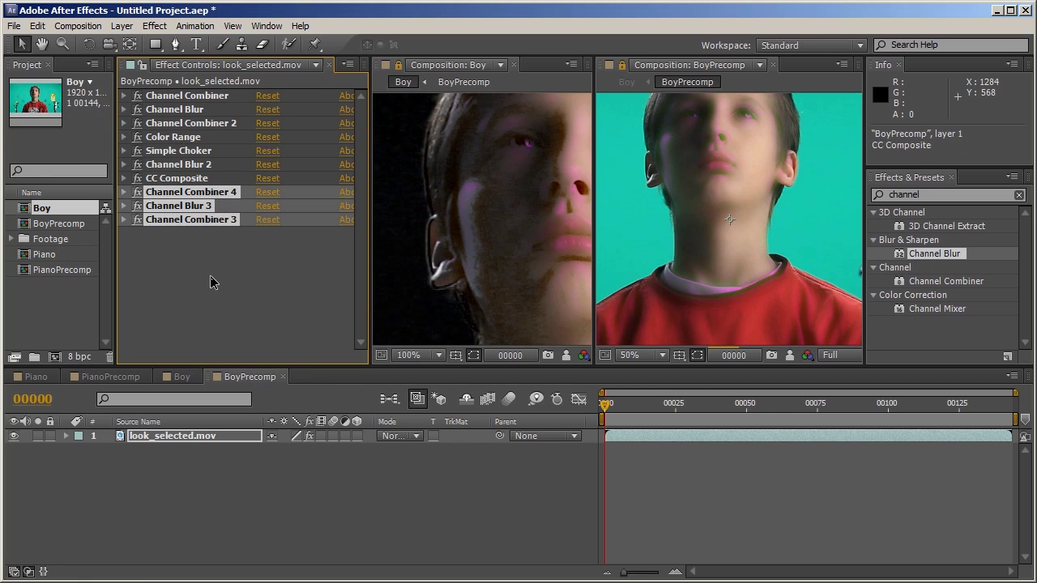
{"action": "left_click", "coordinate": [158, 290]}
Set Green Blurriness and Blue Blurriness to 1 on the duplicated Channel Blur.
{"action": "left_click", "coordinate": [124, 208]}
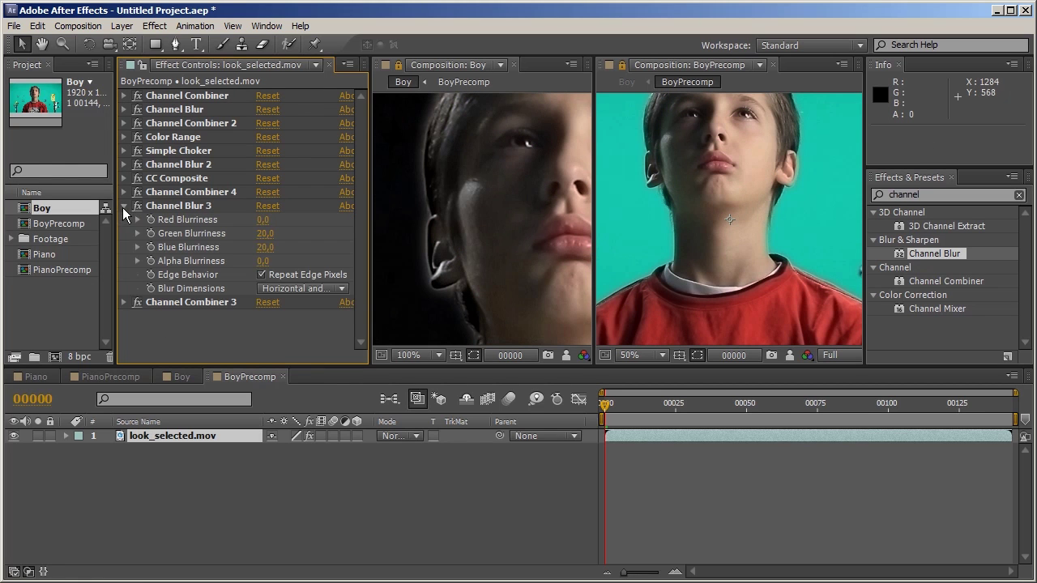
{"action": "left_click", "coordinate": [265, 233]}
{"action": "type", "text": "1"}
{"action": "key", "text": "Return"}
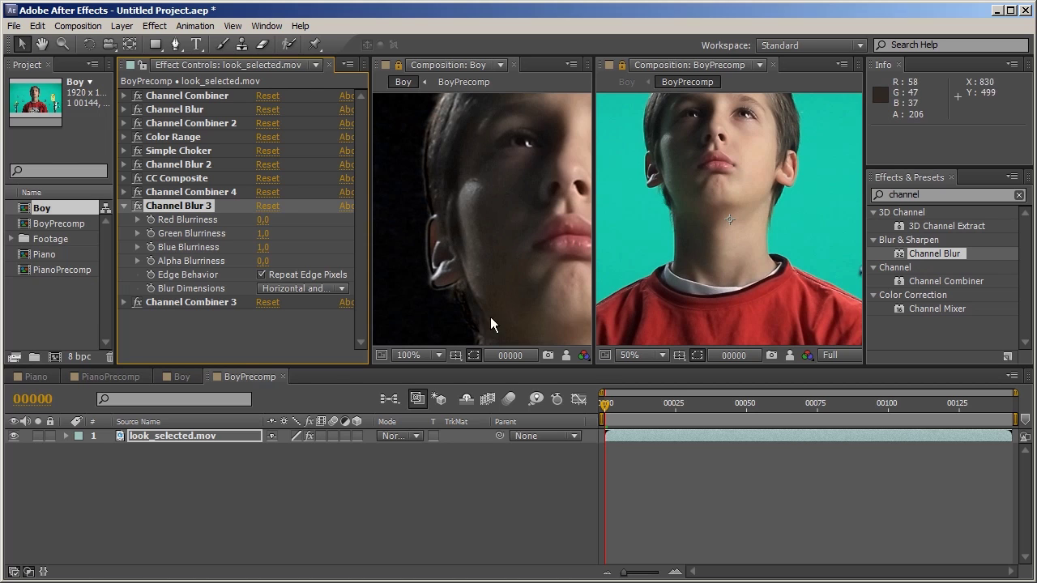
Return to the Boy composition and inspect the keyed footage as a whole.
{"action": "left_click", "coordinate": [181, 376]}
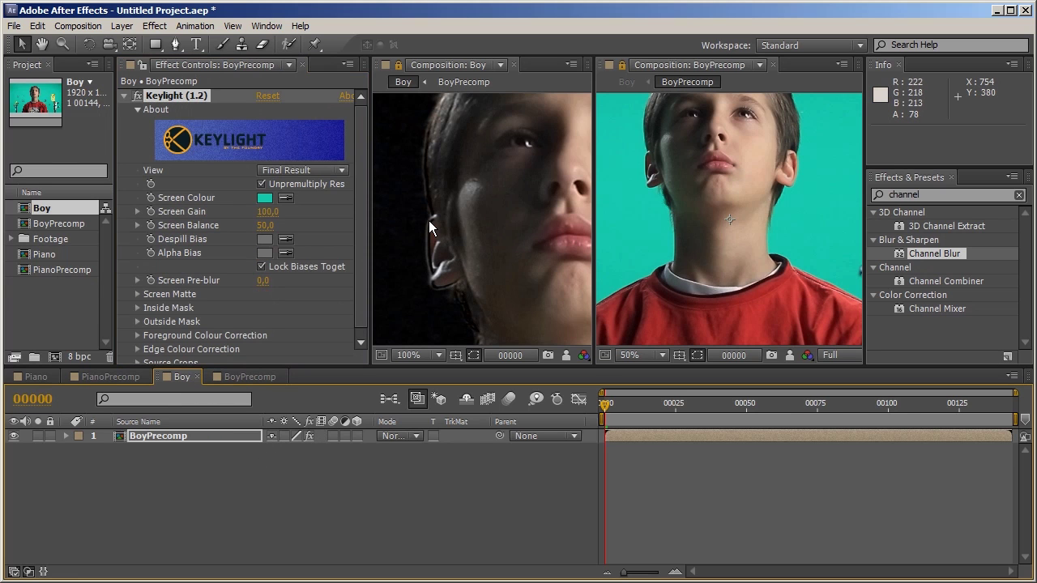
{"action": "scroll", "coordinate": [426, 221], "scroll_direction": "down", "scroll_amount": 2}
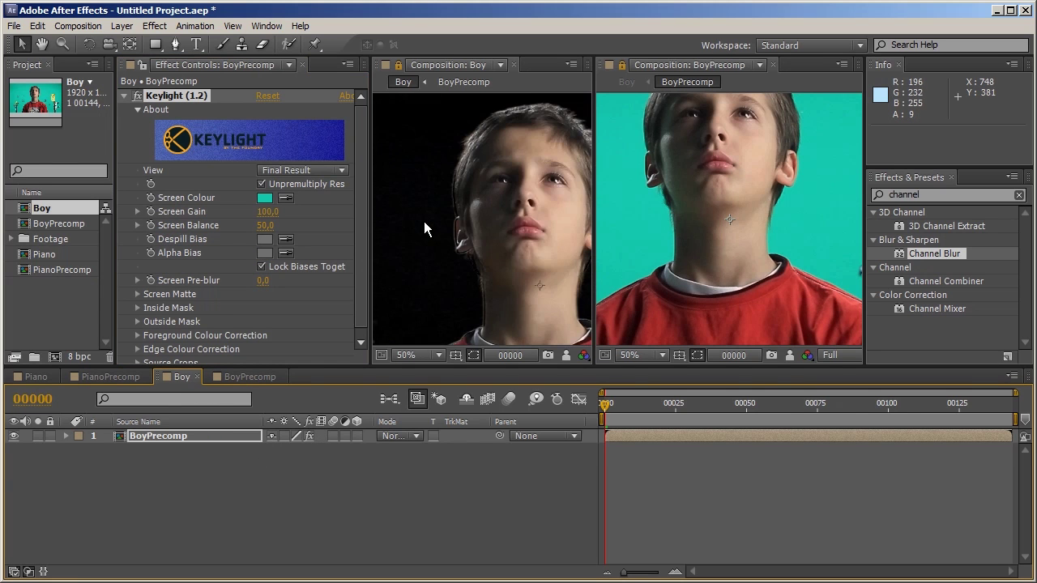
{"action": "scroll", "coordinate": [423, 221], "scroll_direction": "down", "scroll_amount": 2}
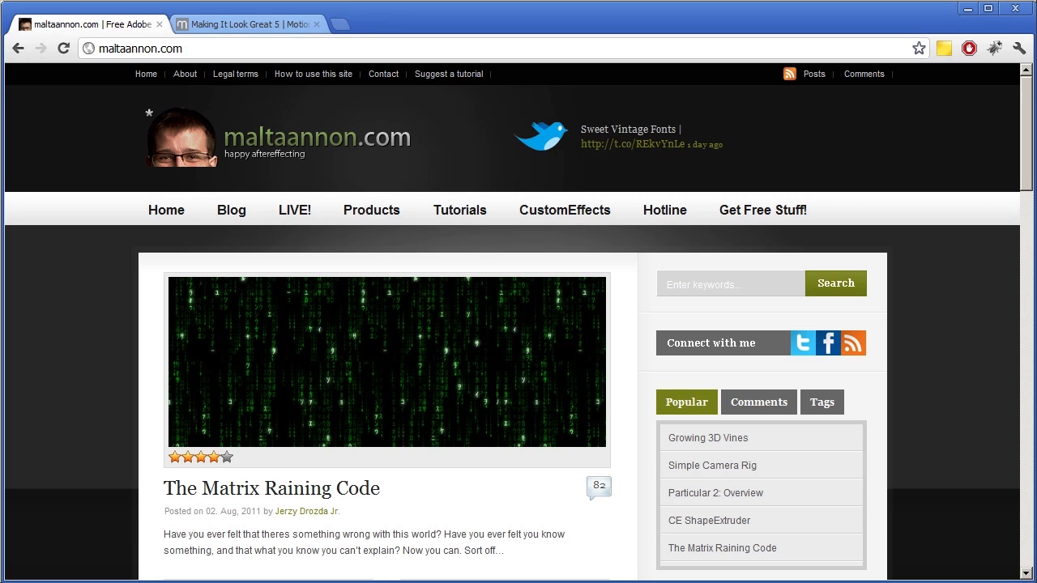
Switch to the web browser and view the Making It Look Great 5 product page.
{"action": "left_click", "coordinate": [253, 29]}
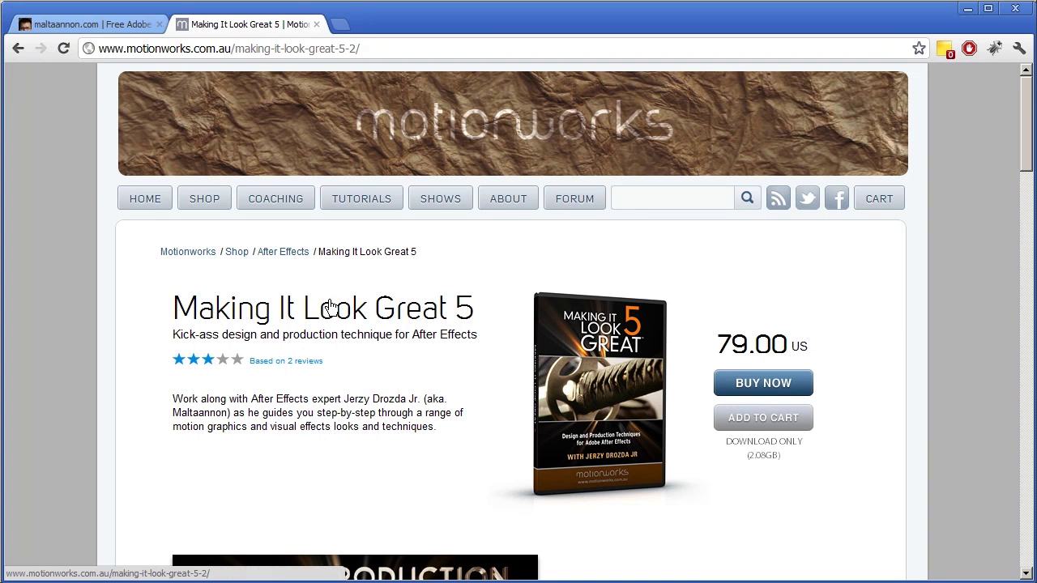